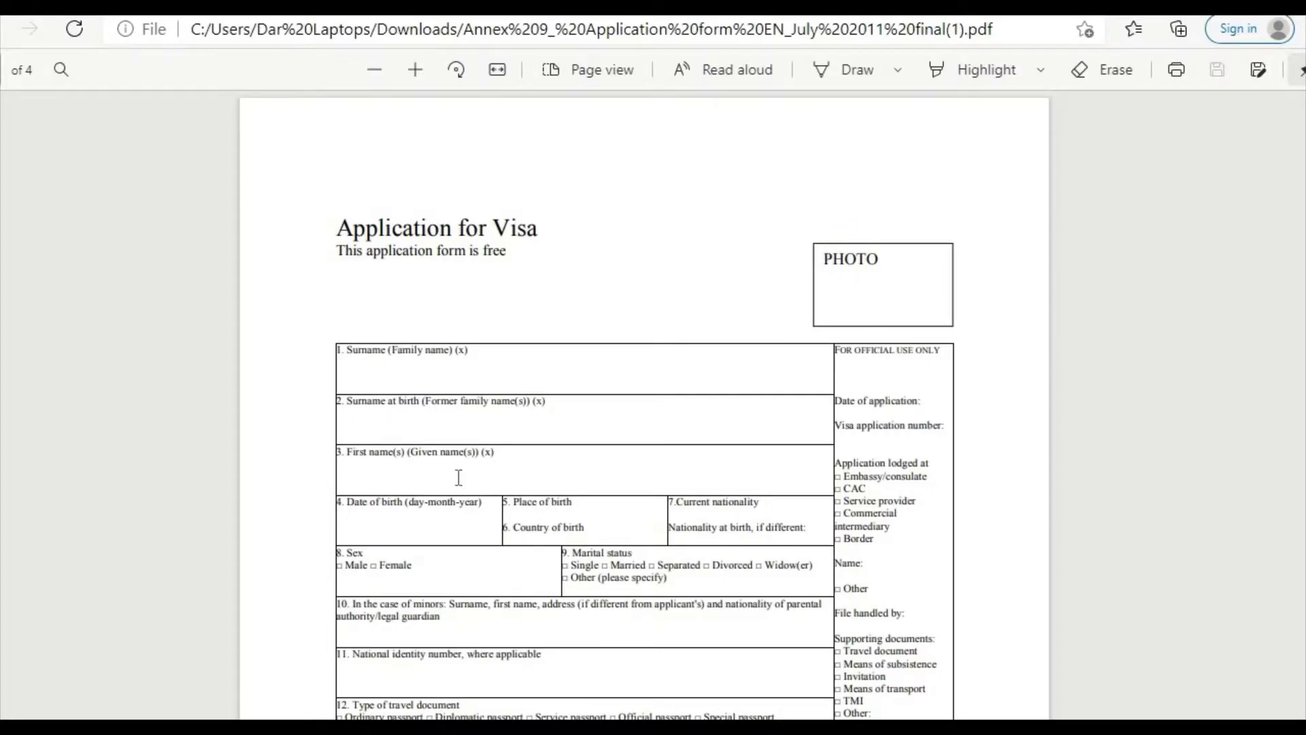
Step: Scroll through the opened Application for Visa PDF in Edge
scroll(459, 477, down, 15)
Step: Zoom the visa PDF in three levels so the page 1 fields are readable
scroll(458, 477, down, 20)
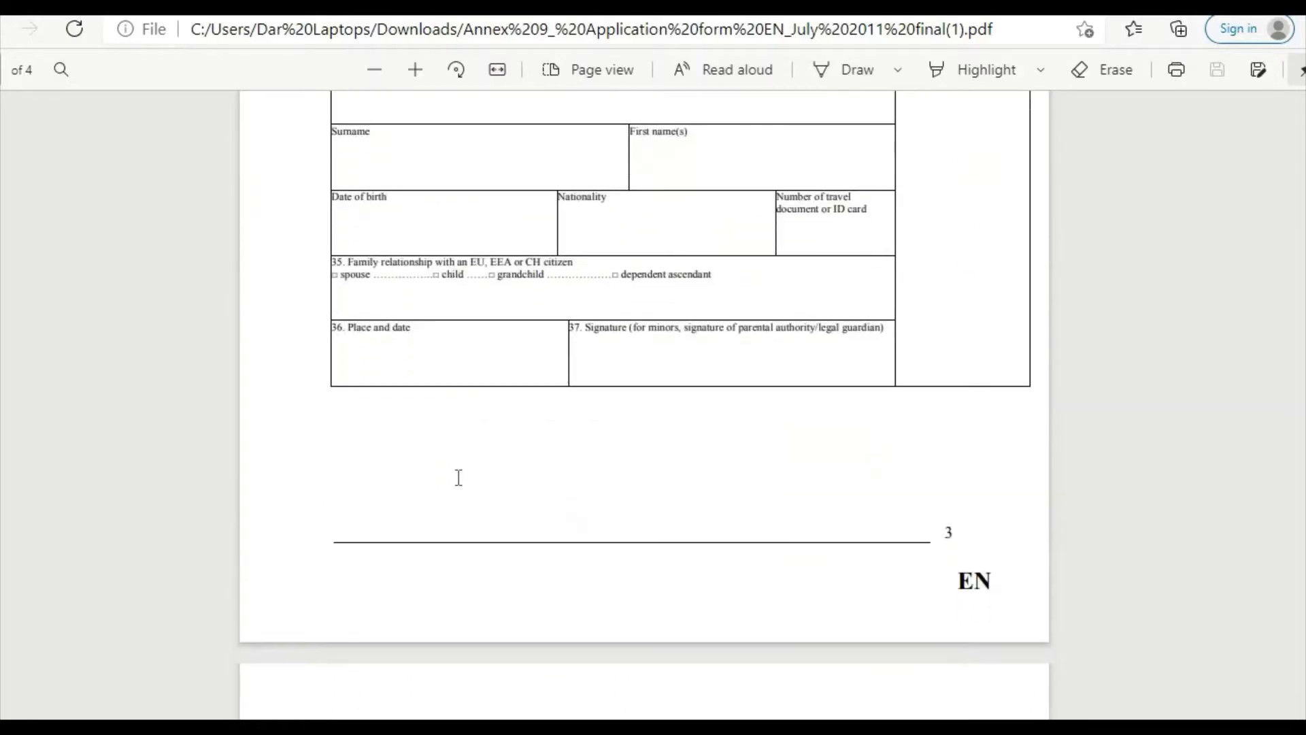
scroll(458, 477, up, 8)
scroll(459, 477, up, 20)
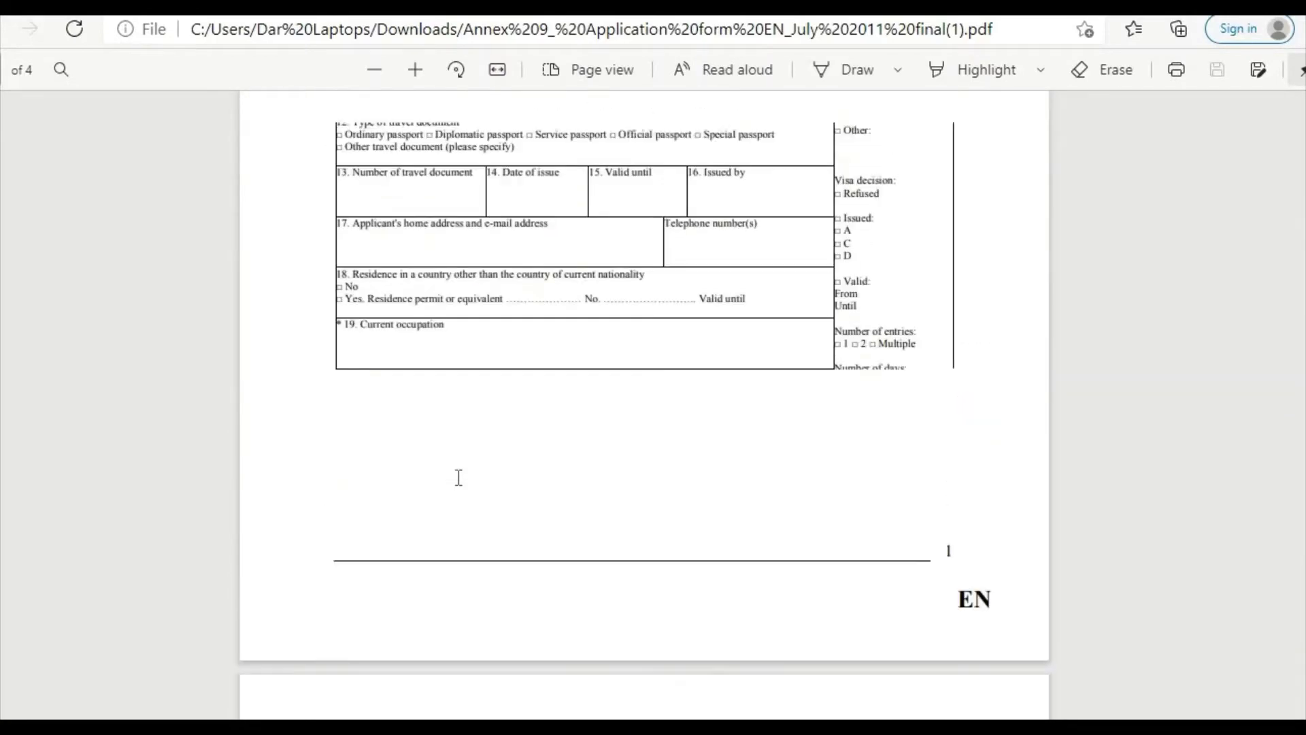
click(412, 74)
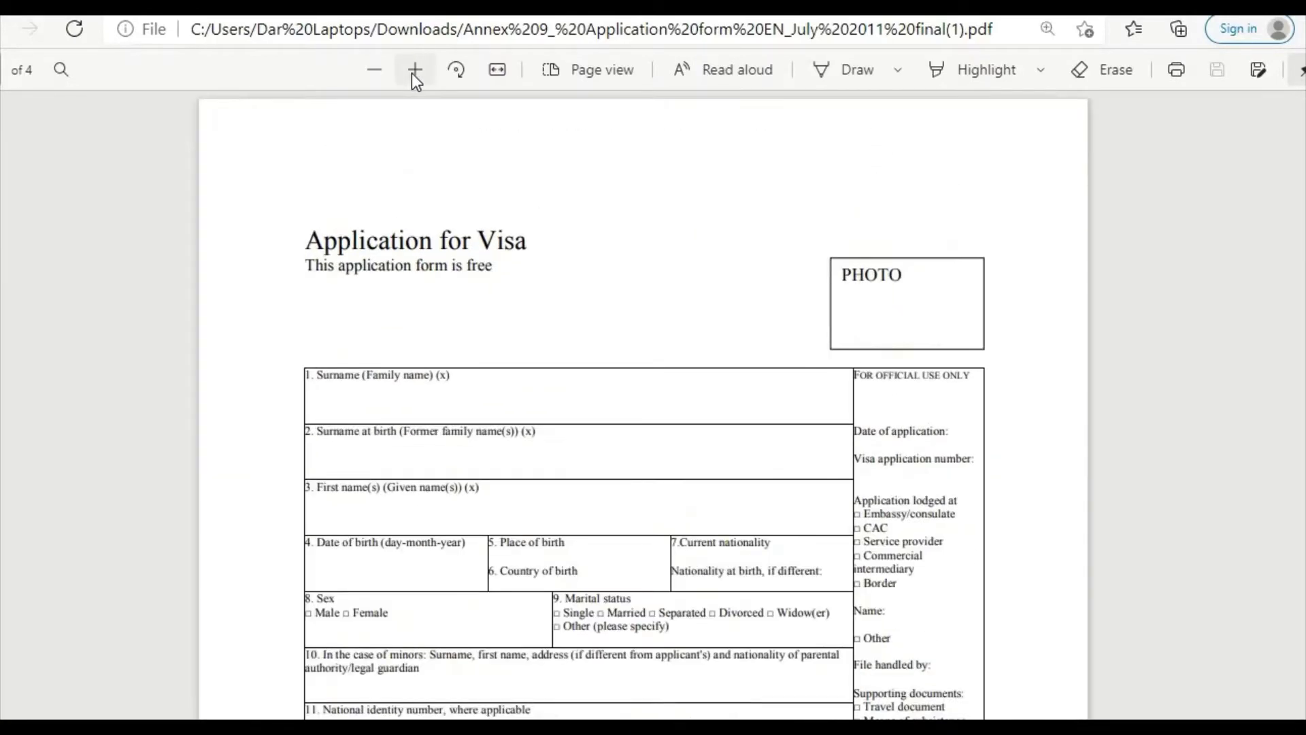
click(412, 73)
click(412, 73)
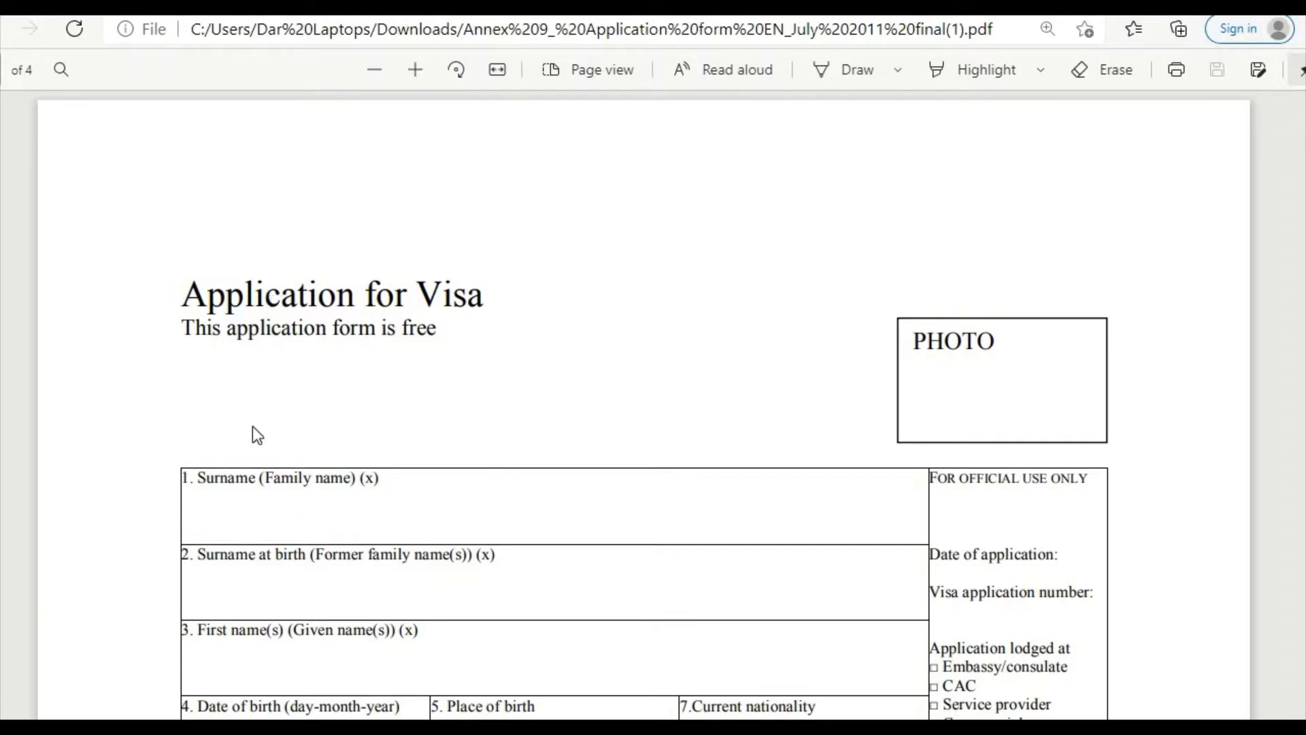
scroll(267, 385, down, 3)
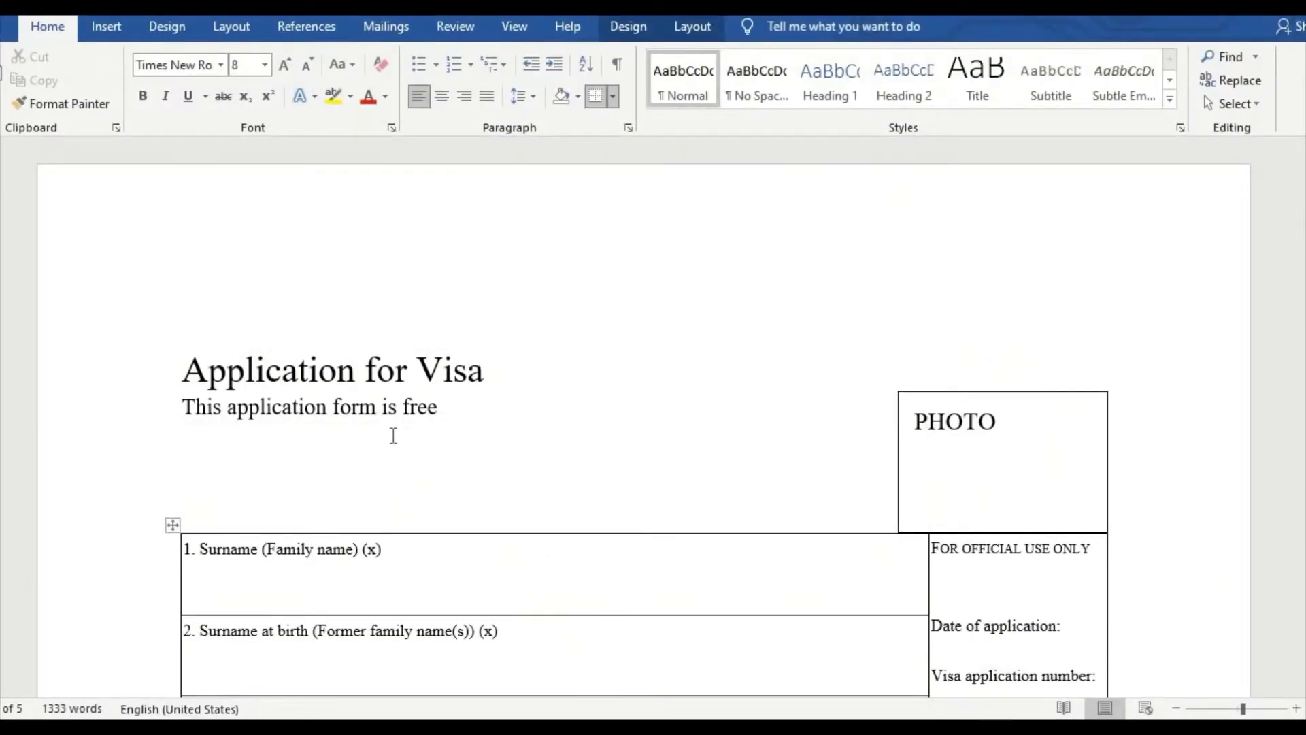
Step: Scroll the Word copy of the form down through item 25 and back
scroll(391, 436, down, 2)
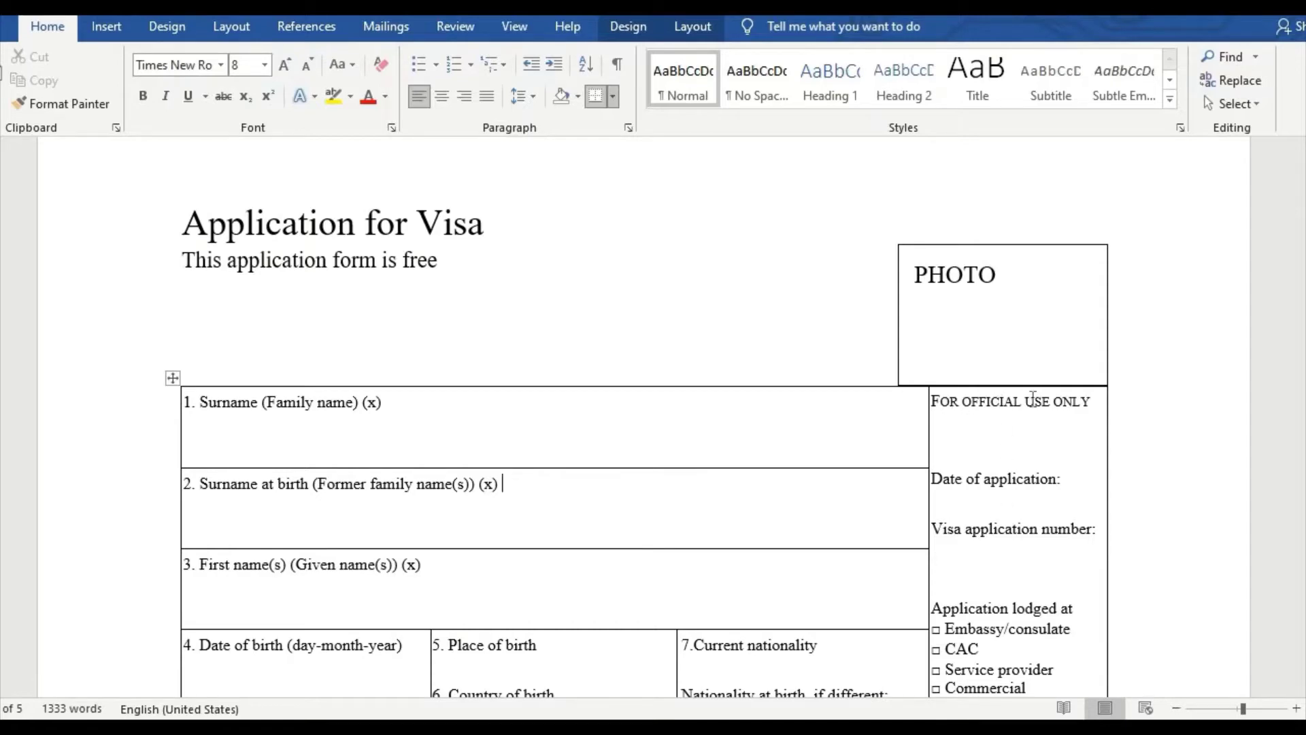
scroll(1007, 432, down, 12)
scroll(1011, 426, down, 10)
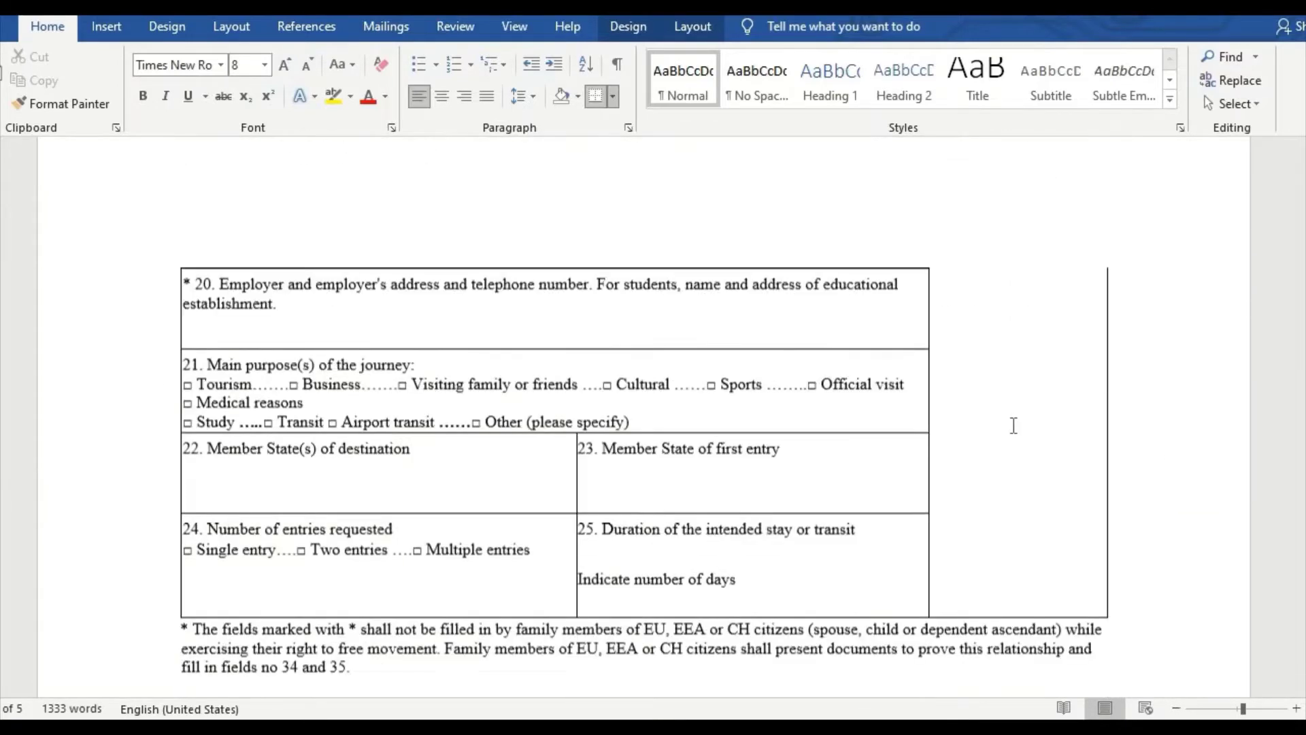
scroll(1065, 568, up, 20)
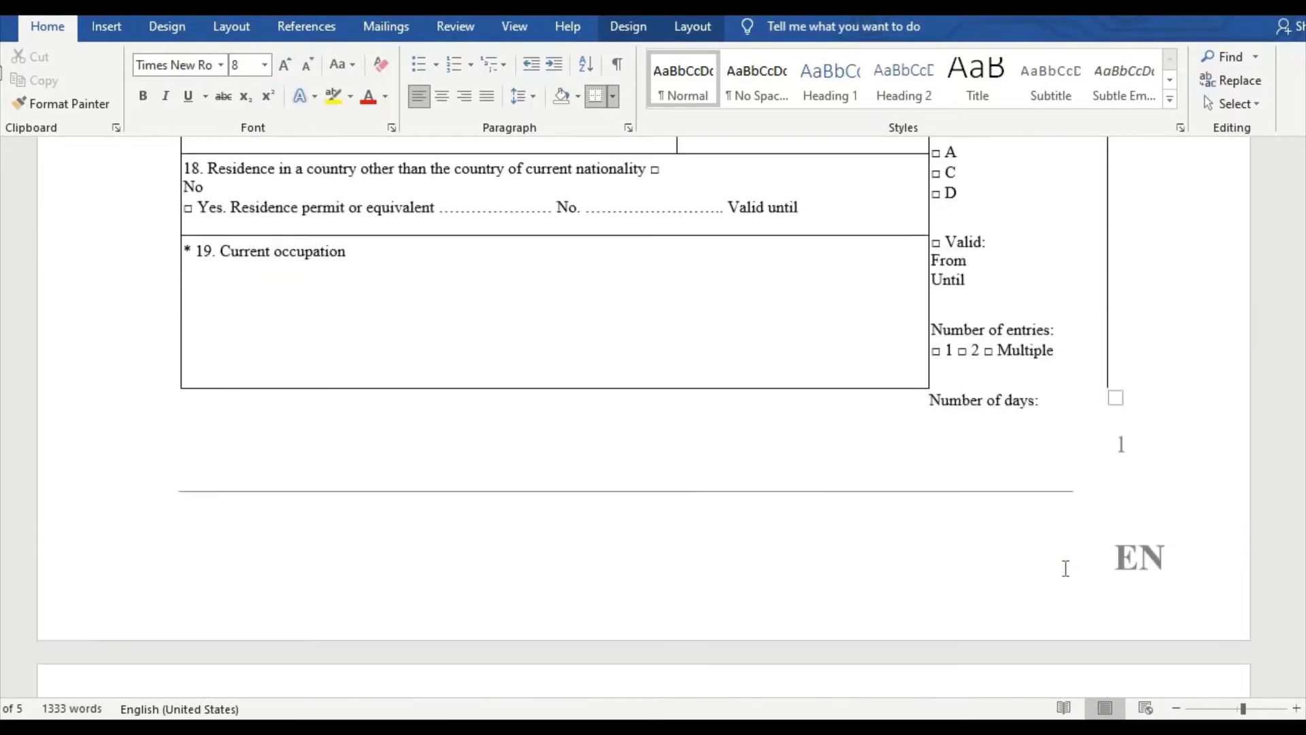
scroll(1064, 563, down, 2)
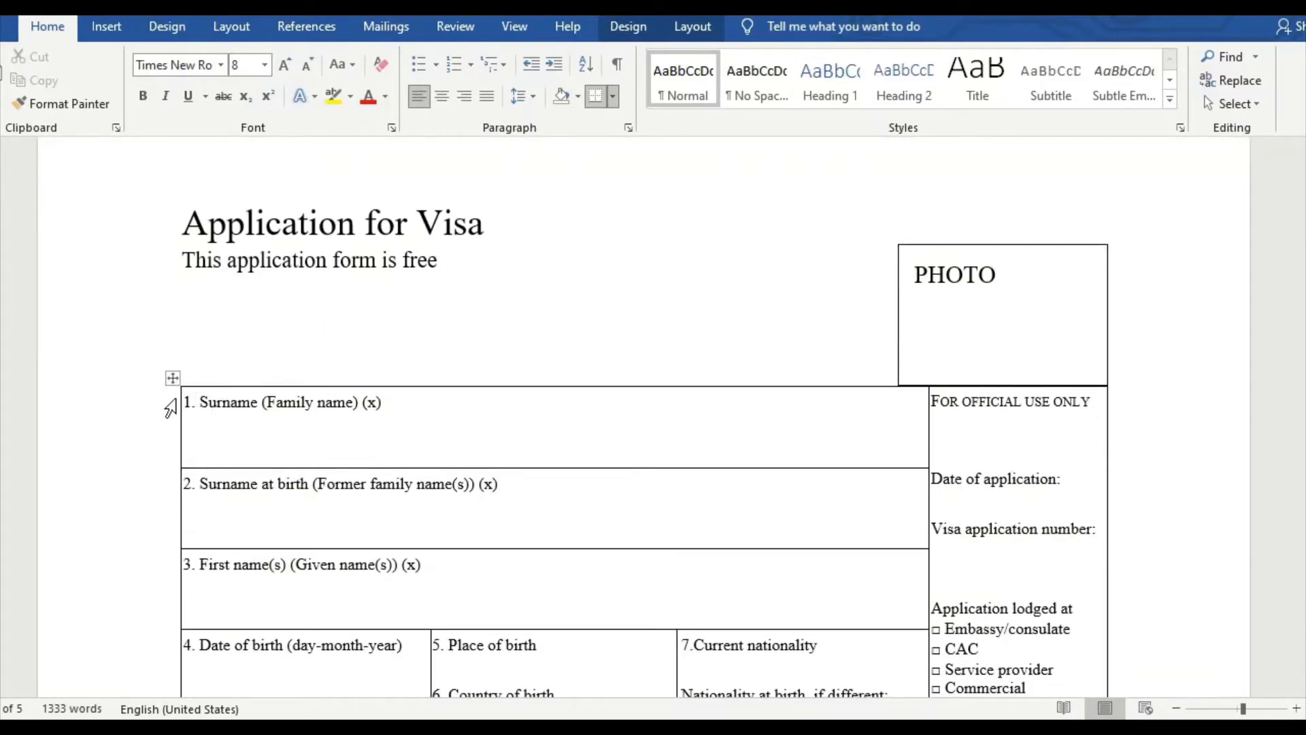
Step: Enter the applicant's surname, surname at birth and first name in fields 1–3
click(441, 408)
text(BUTT)
click(532, 488)
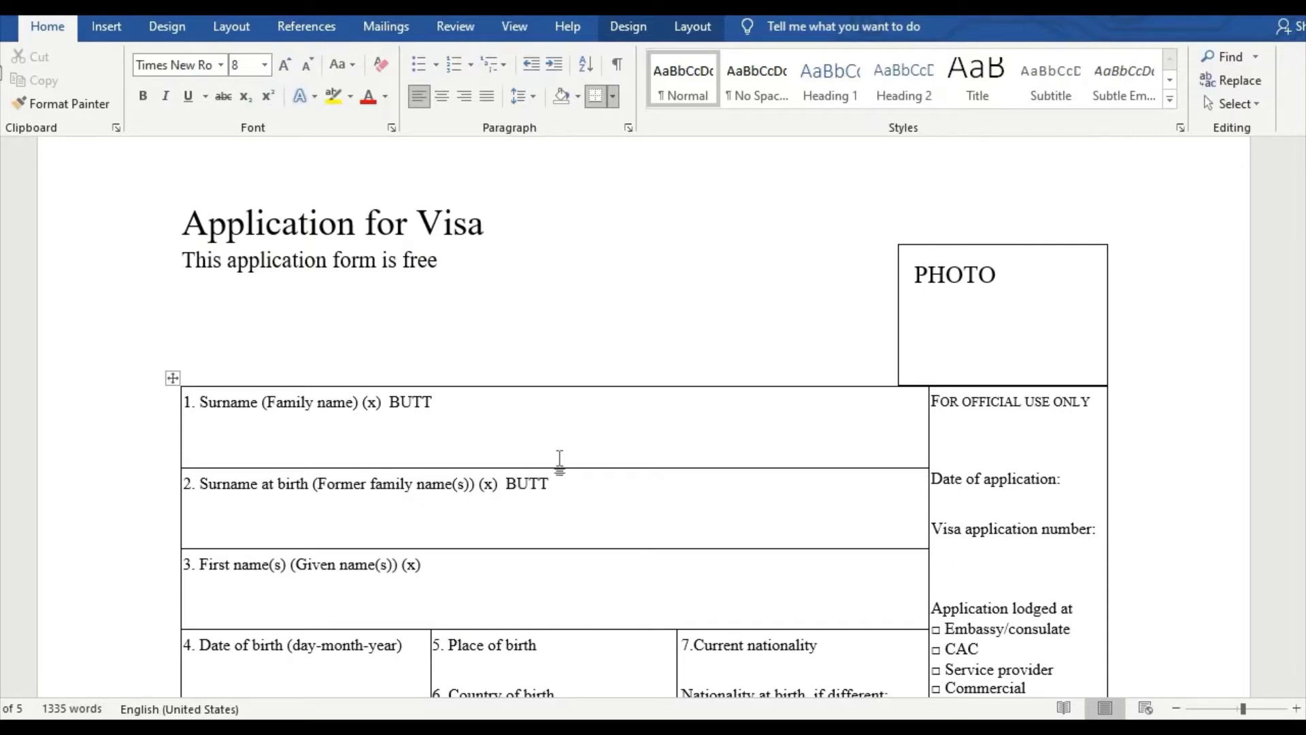
key(Down)
Step: Fill date of birth 01-01-1980, birthplace LAHORE, and PAKISTAN for birth country and nationality
scroll(272, 544, down, 3)
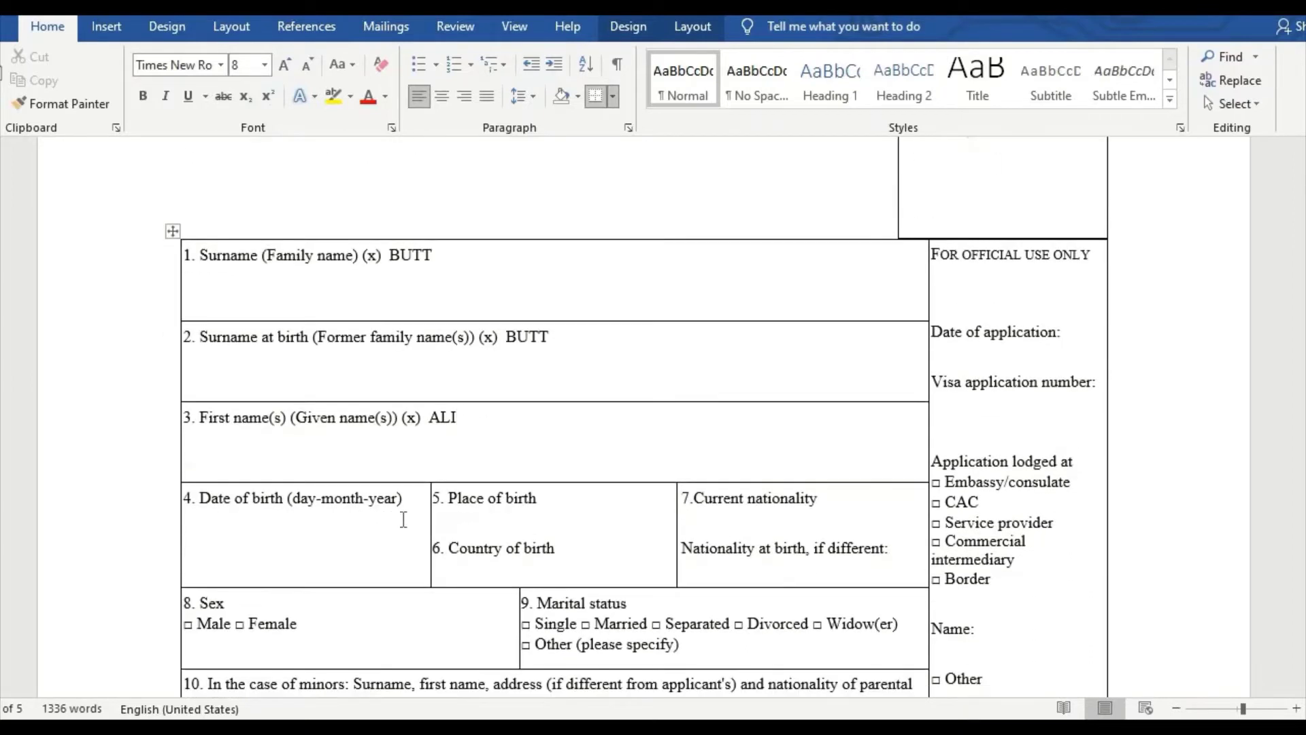
click(197, 534)
text(01-01-1980)
click(553, 496)
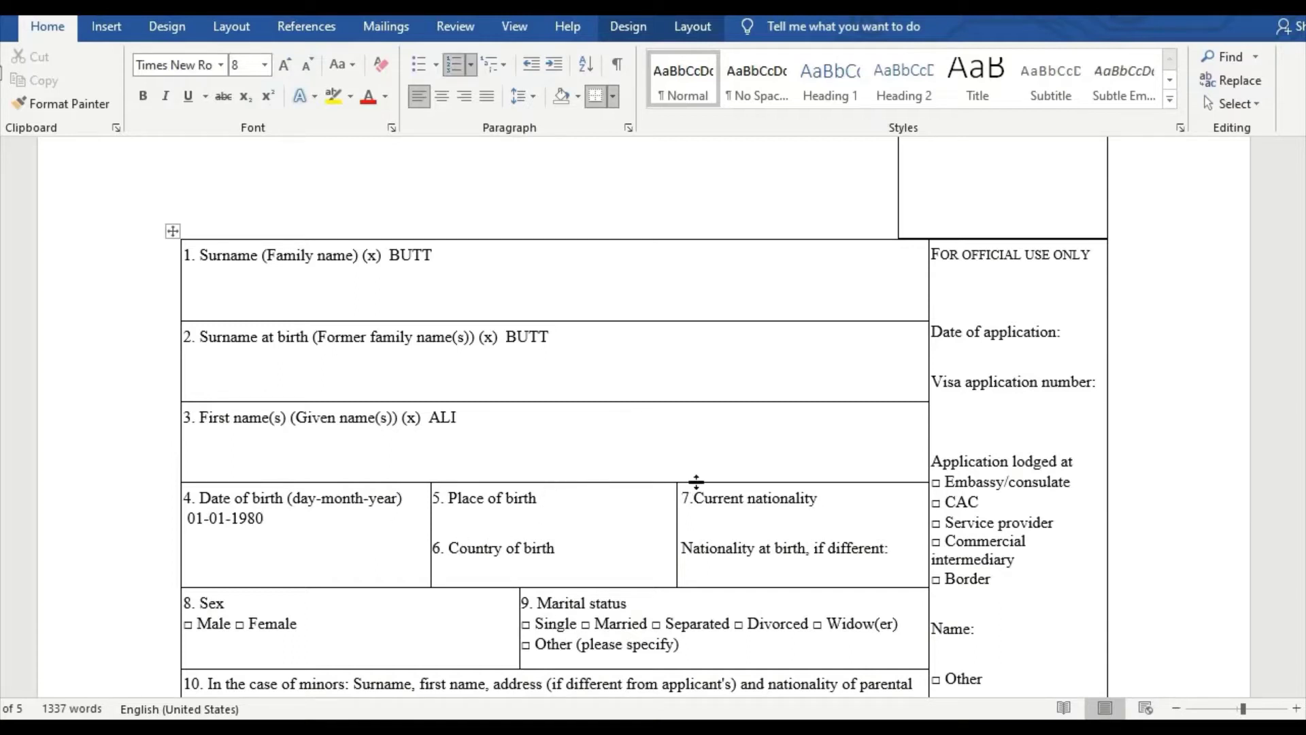
text(LAHORE)
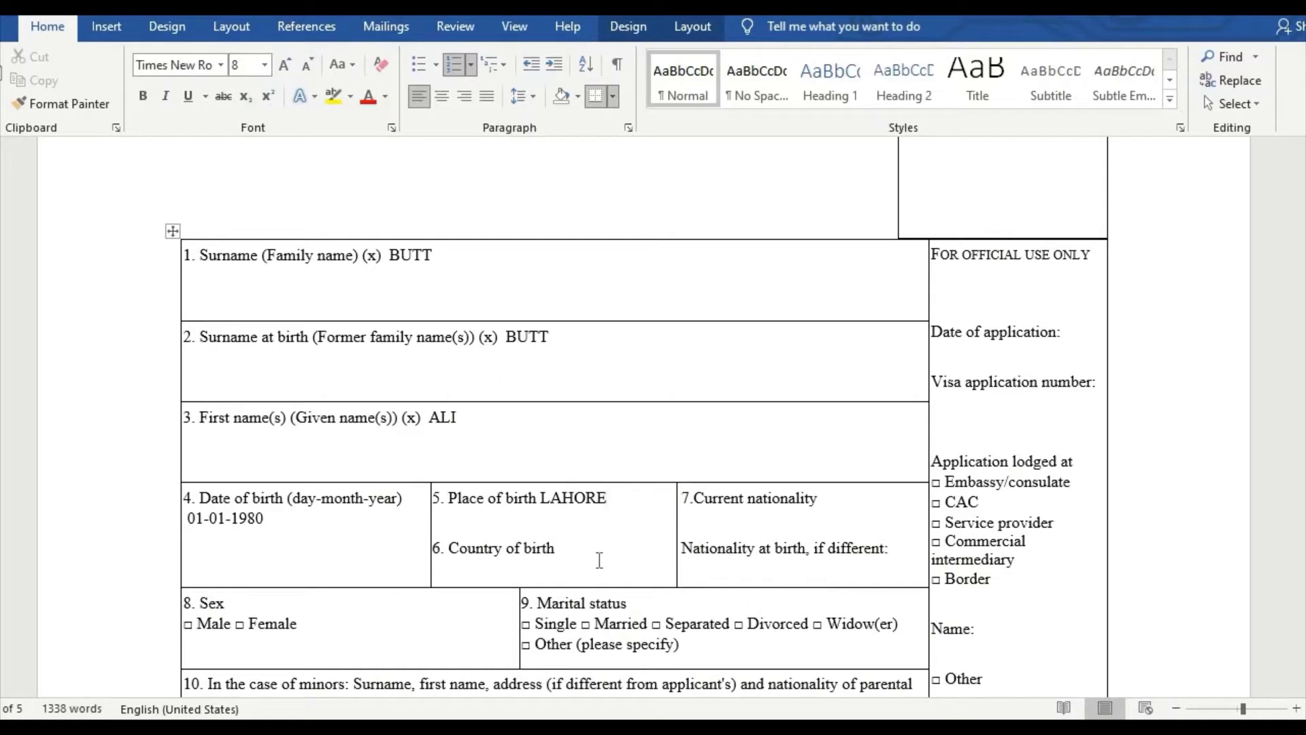
click(595, 558)
text(PAKISTAN)
click(819, 503)
text(PAKISTAN)
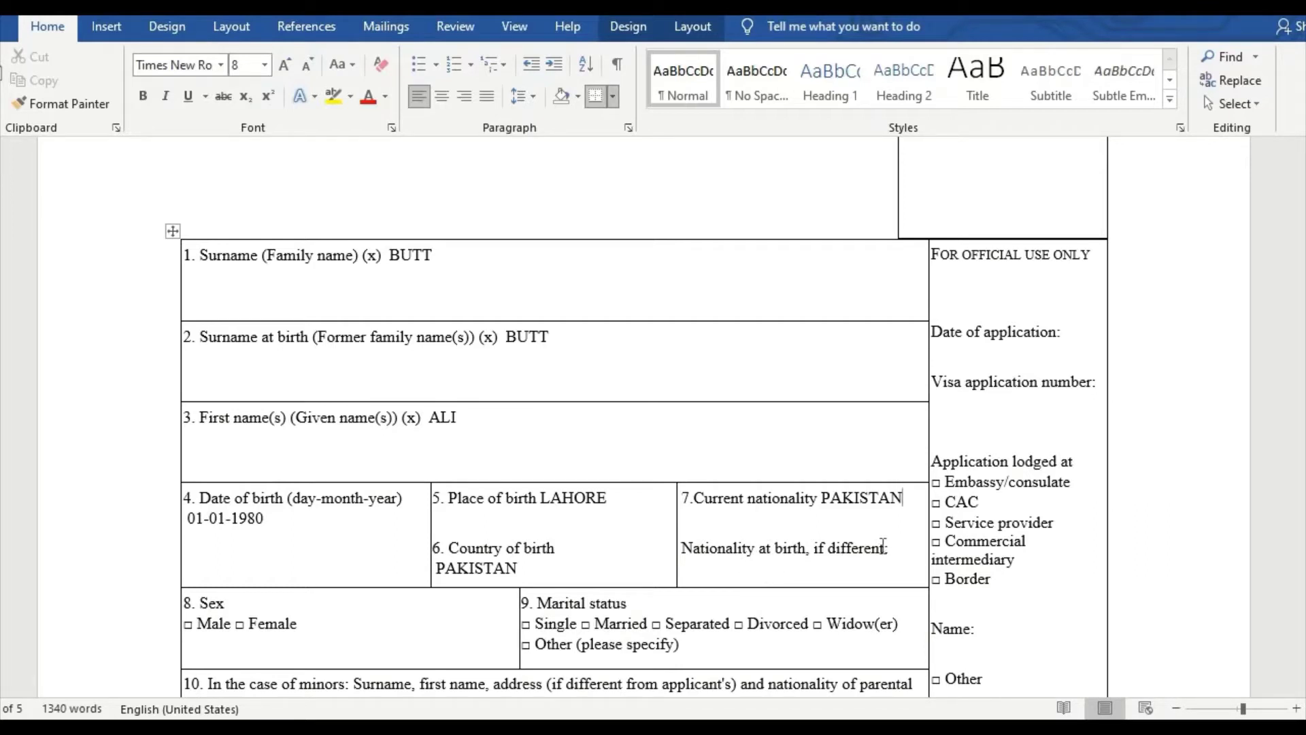
scroll(420, 474, down, 2)
Step: Record sex as MALE and marital status as MARRIED
click(319, 478)
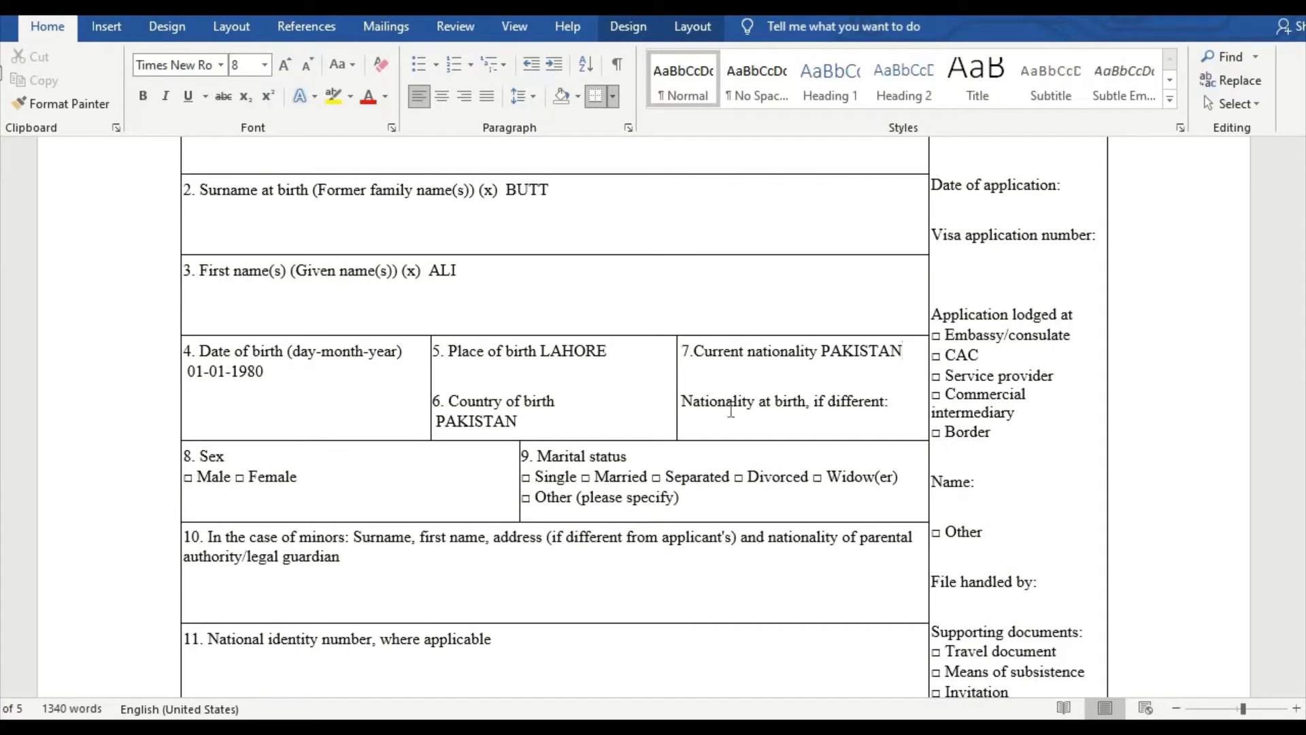
text(AMOLI)
key(BackSpace)
key(BackSpace)
key(BackSpace)
key(BackSpace)
key(BackSpace)
text(MALE)
click(689, 499)
text(AM)
key(BackSpace)
key(BackSpace)
text(MARRIE)
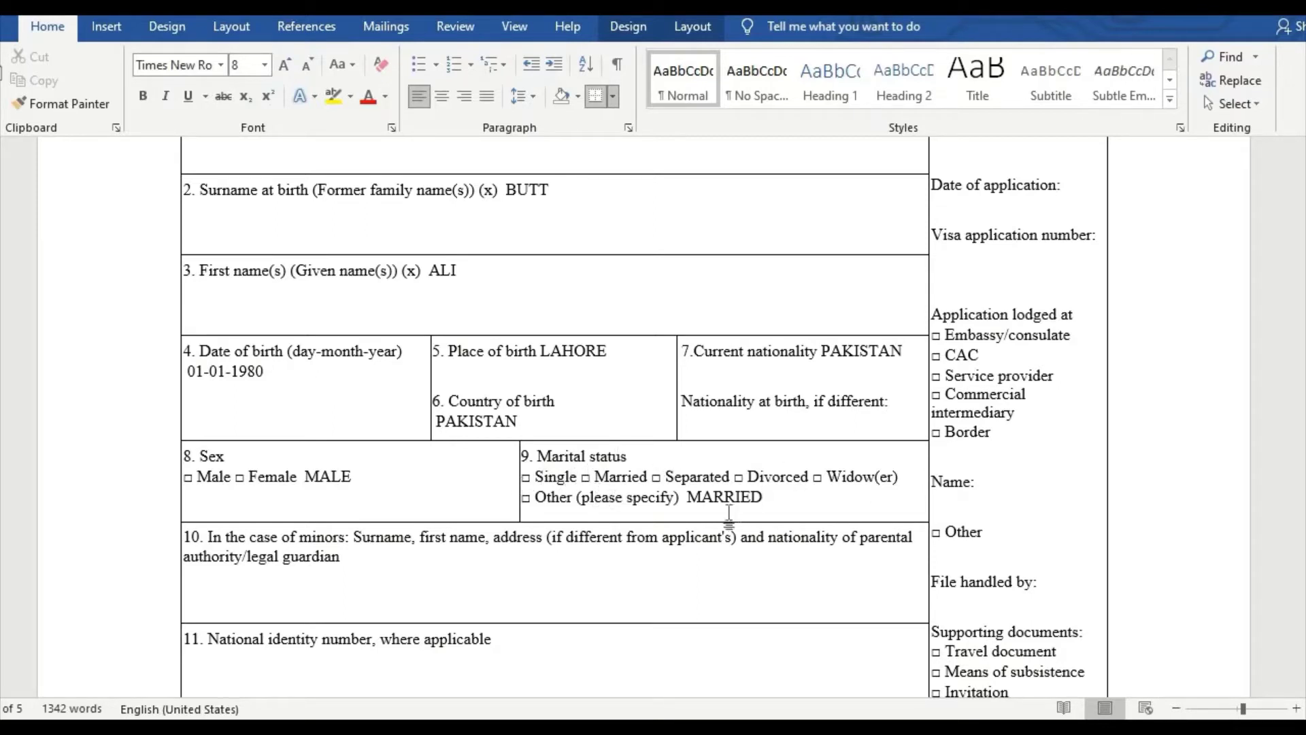
scroll(497, 517, down, 3)
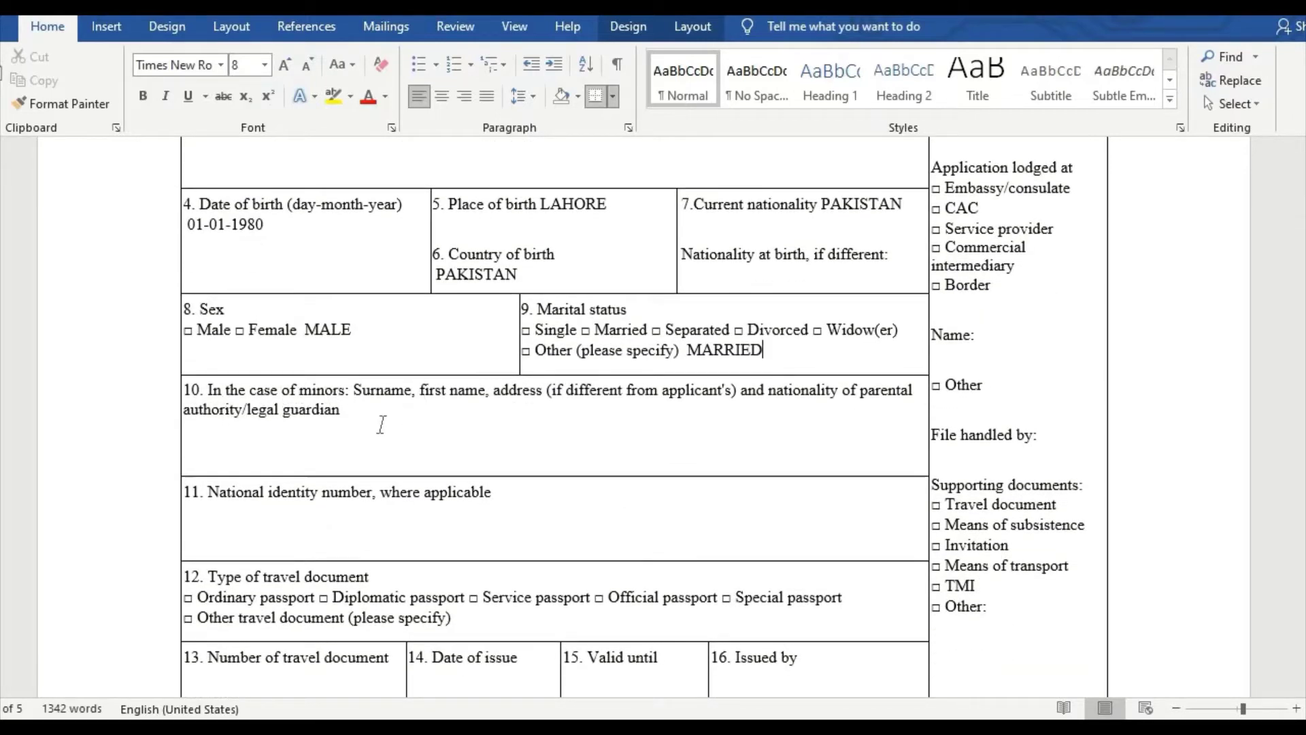
Step: Enter the guardian's name and address in field 10
click(364, 413)
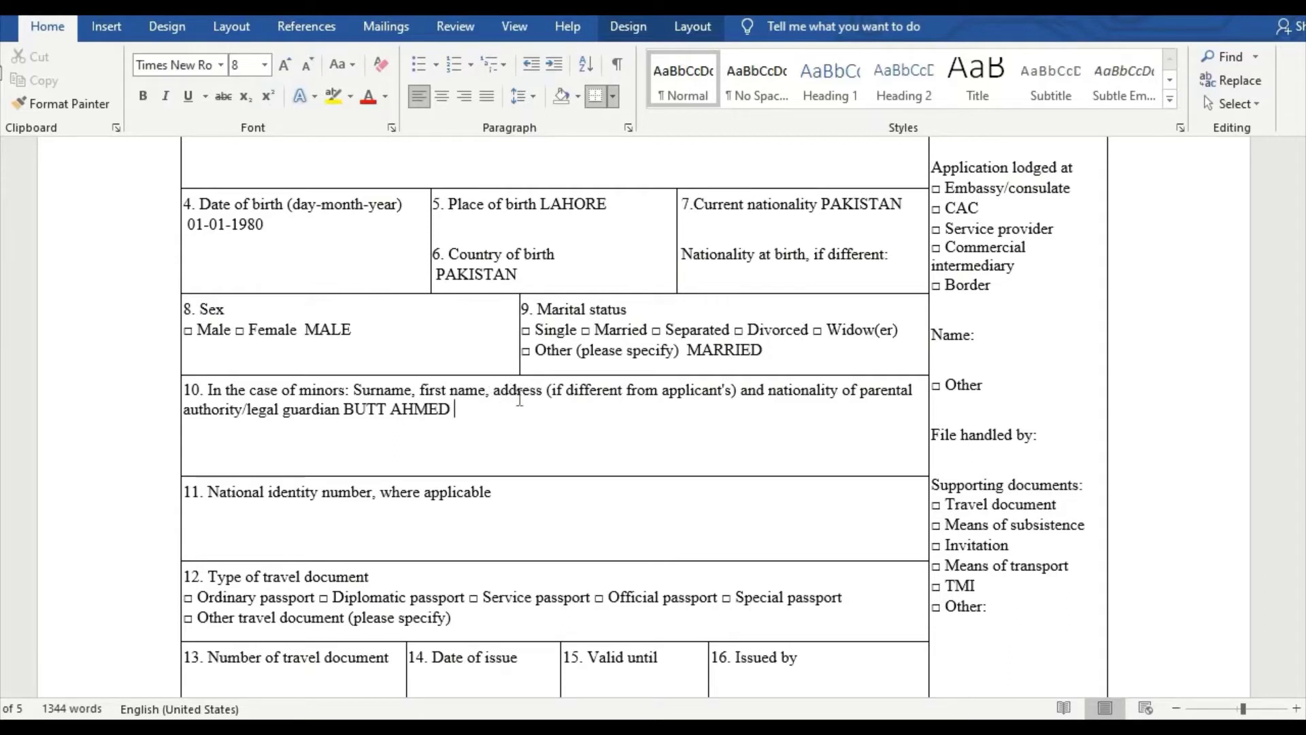
text(DHA LAHORE)
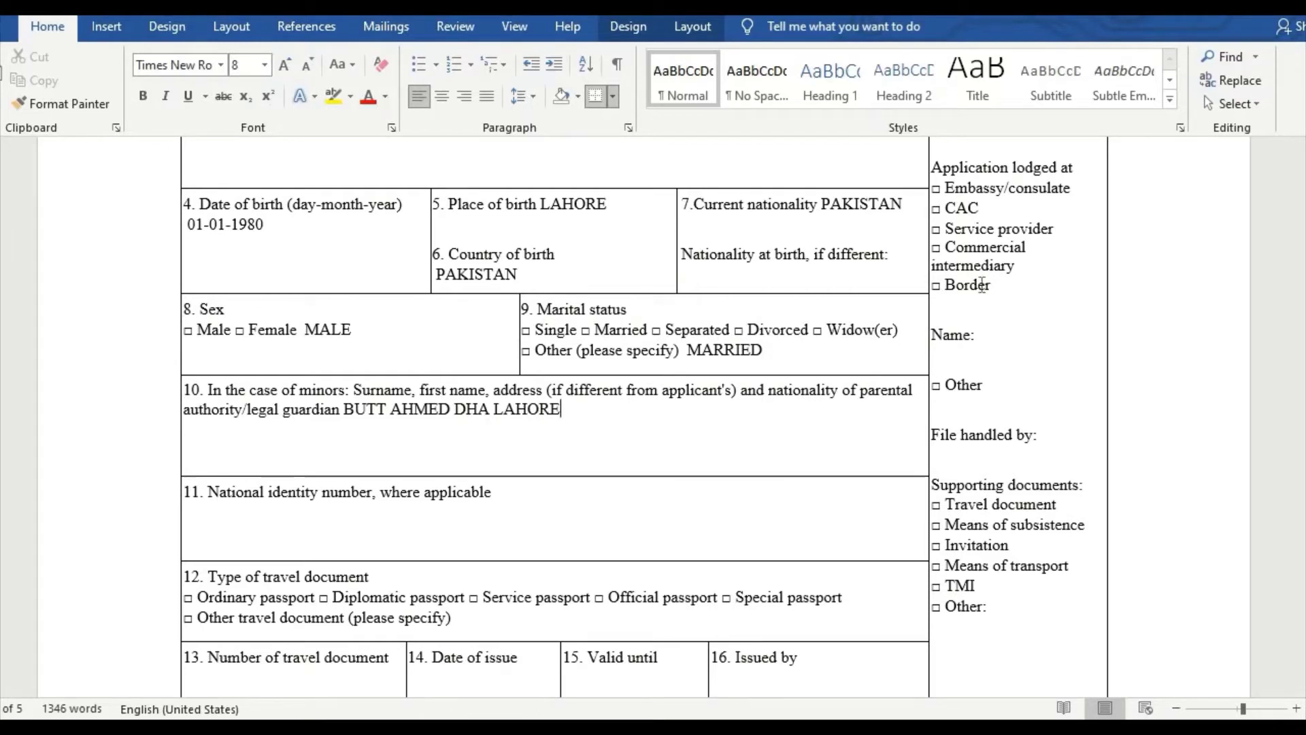
text( PAKISTAN)
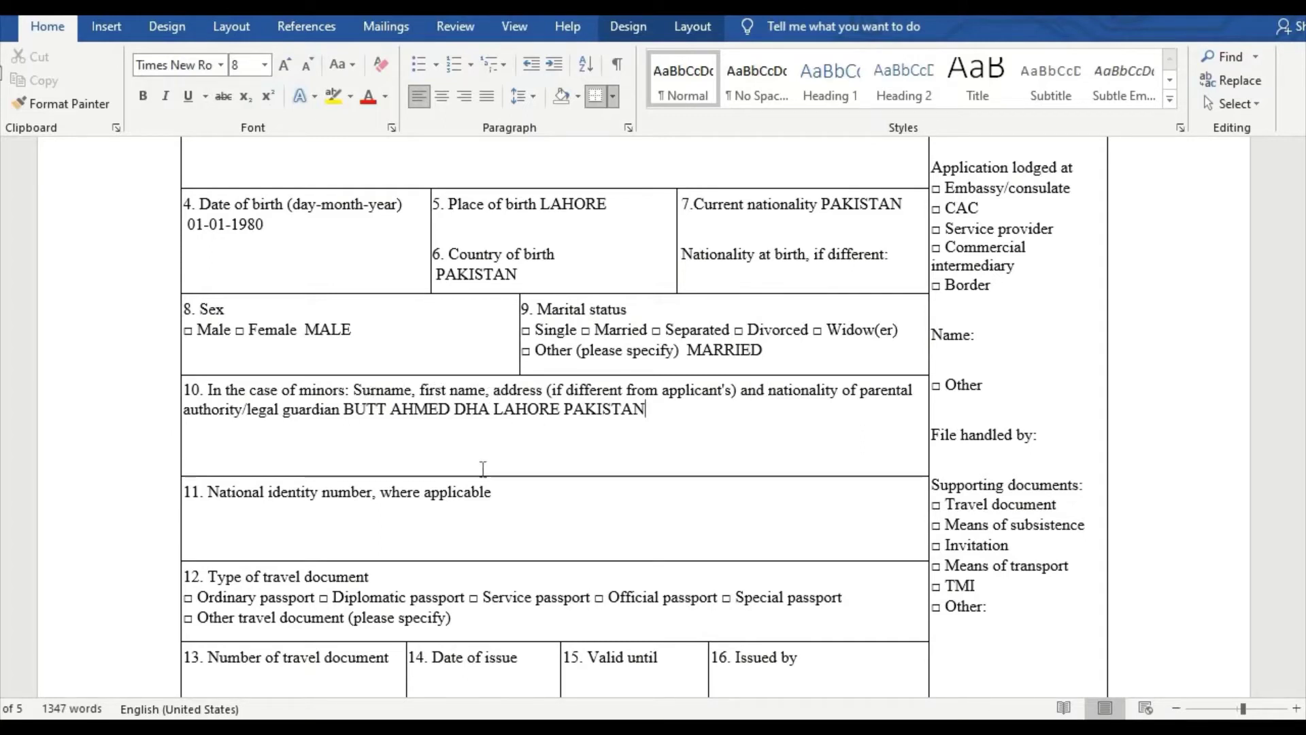
drag(347, 415, 651, 464)
click(657, 440)
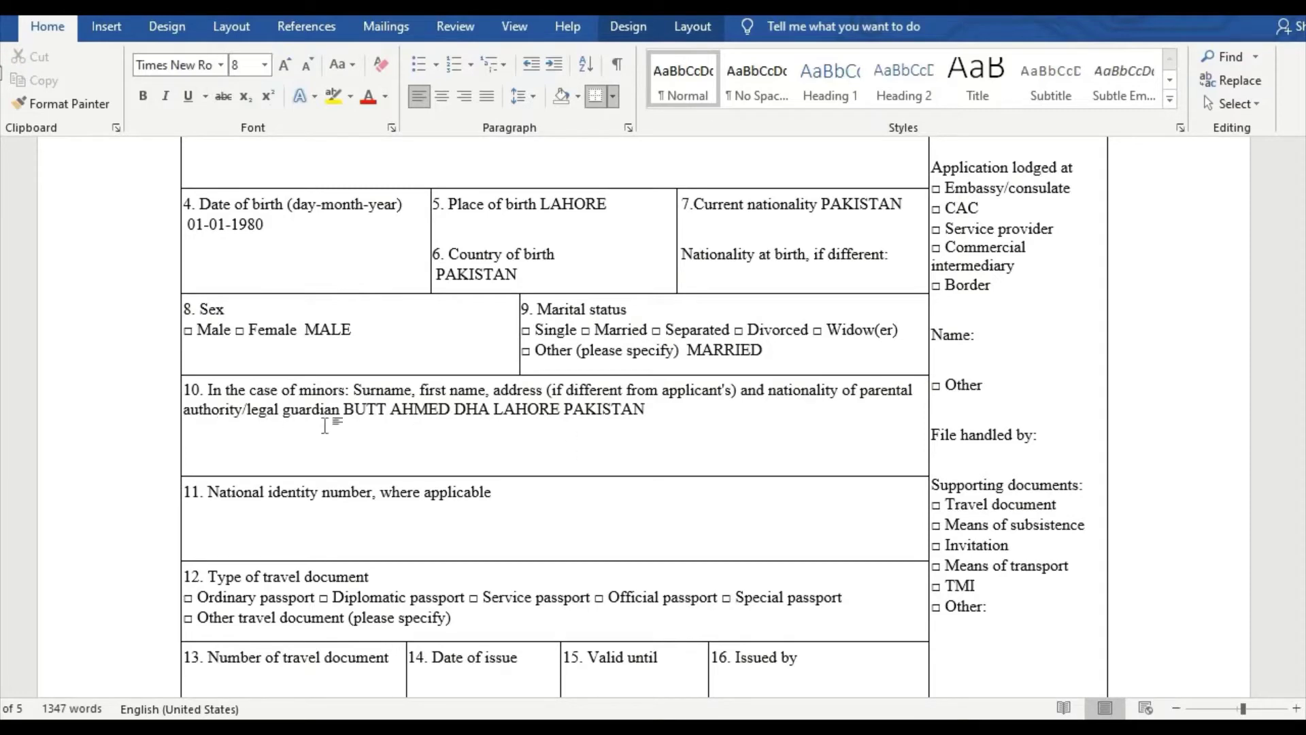
Step: Enter the applicant's ID number in field 11
scroll(321, 458, down, 2)
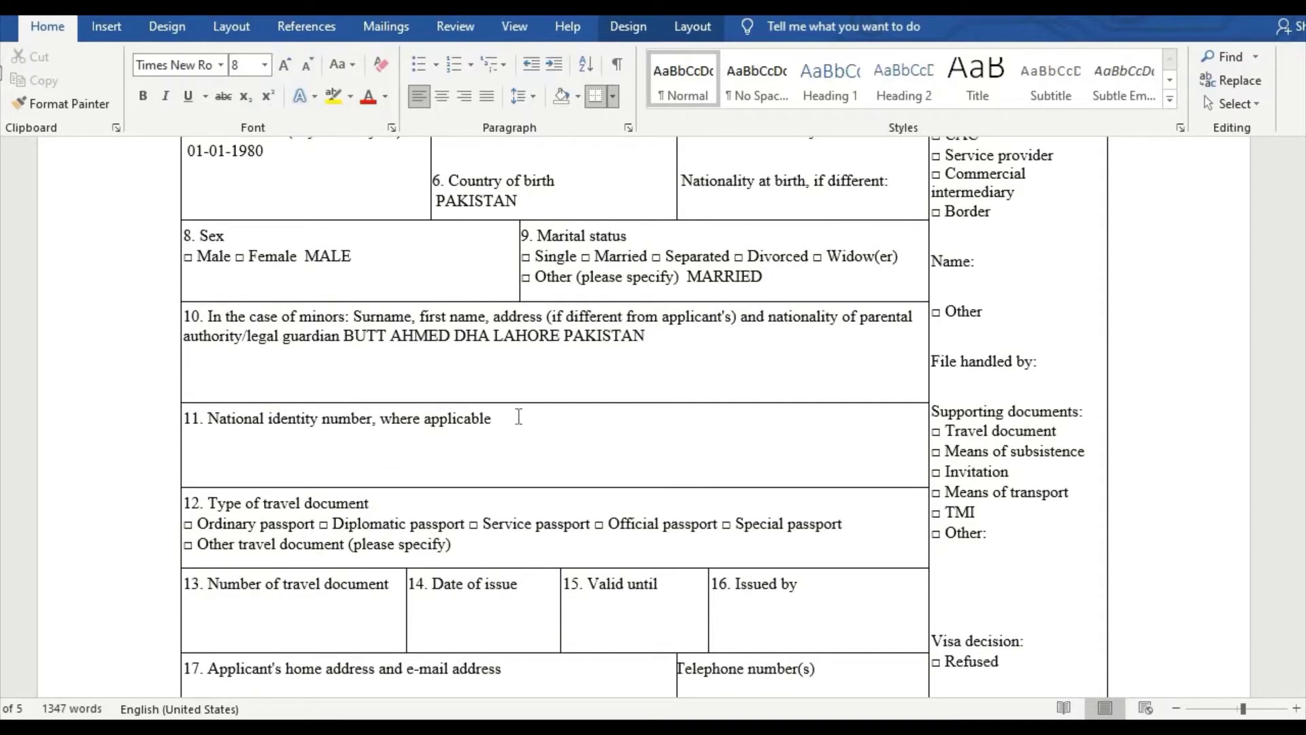
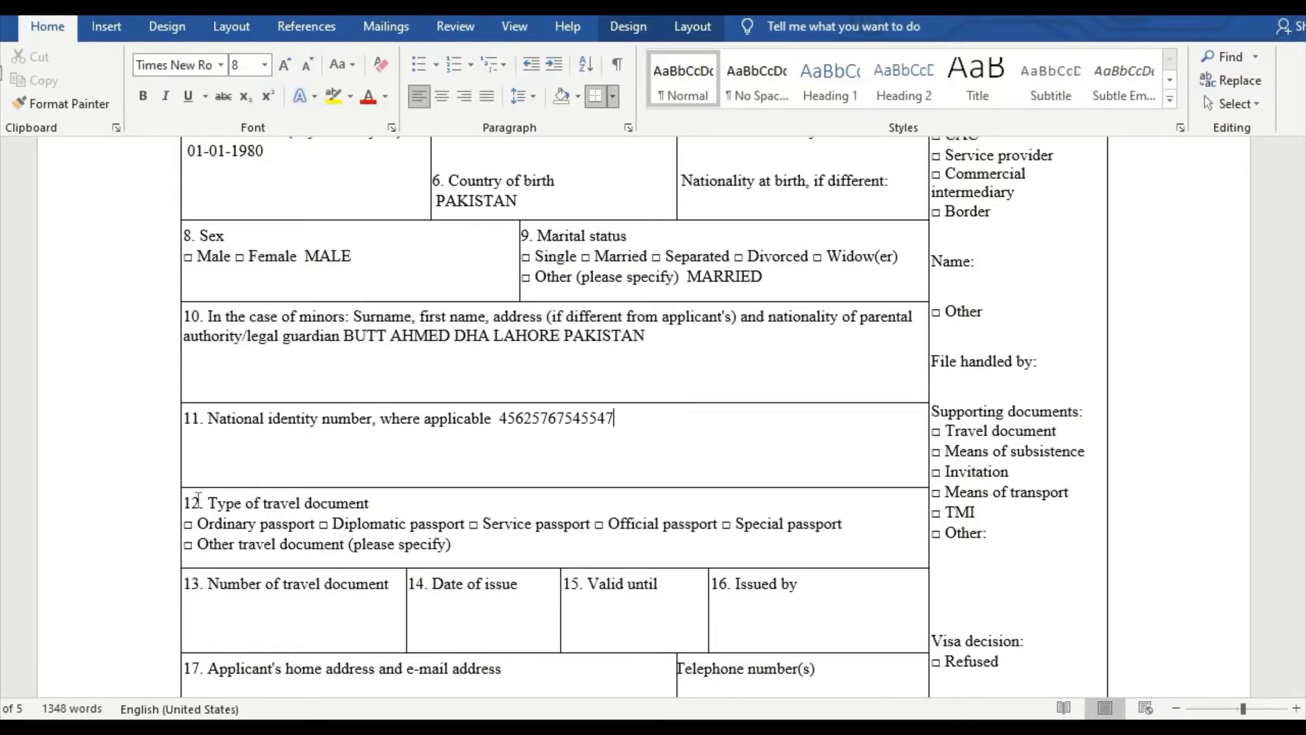
scroll(416, 507, down, 3)
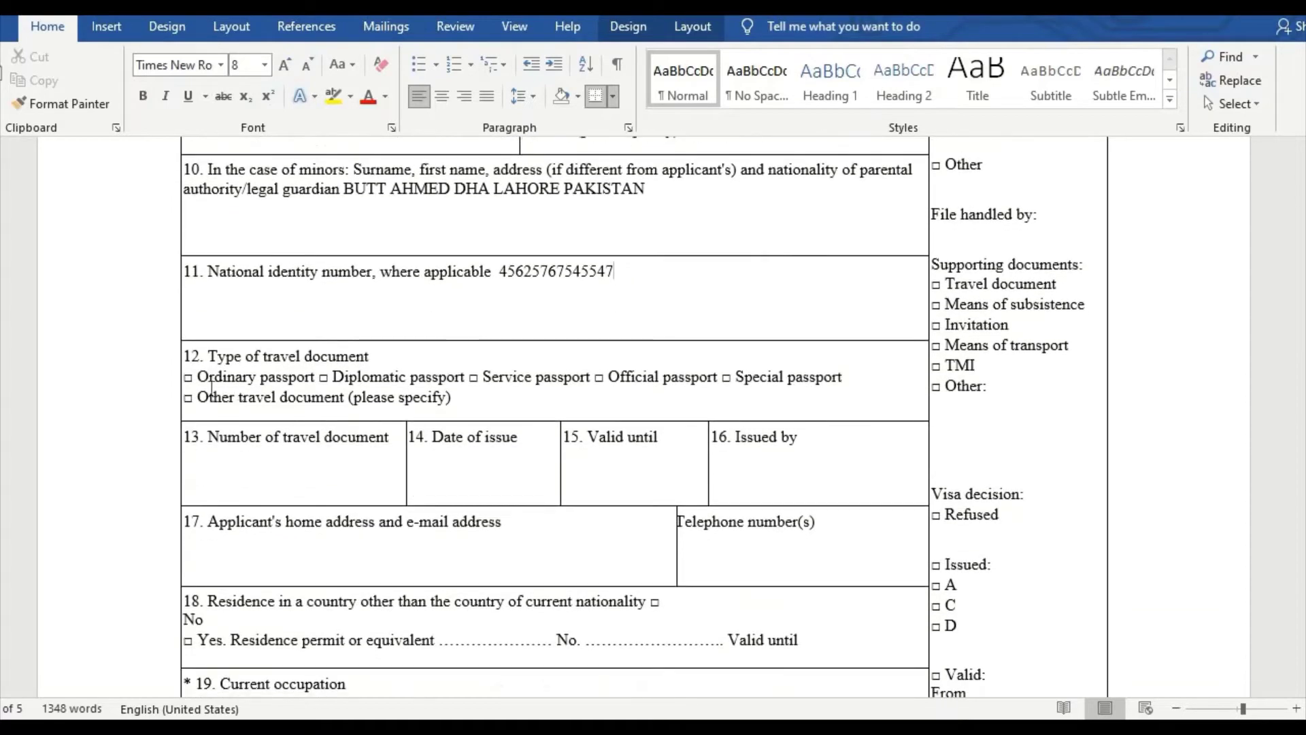
Step: Specify ORDINARY PASSPORT as the travel document type and 4 as its number
click(481, 402)
drag(204, 379, 308, 380)
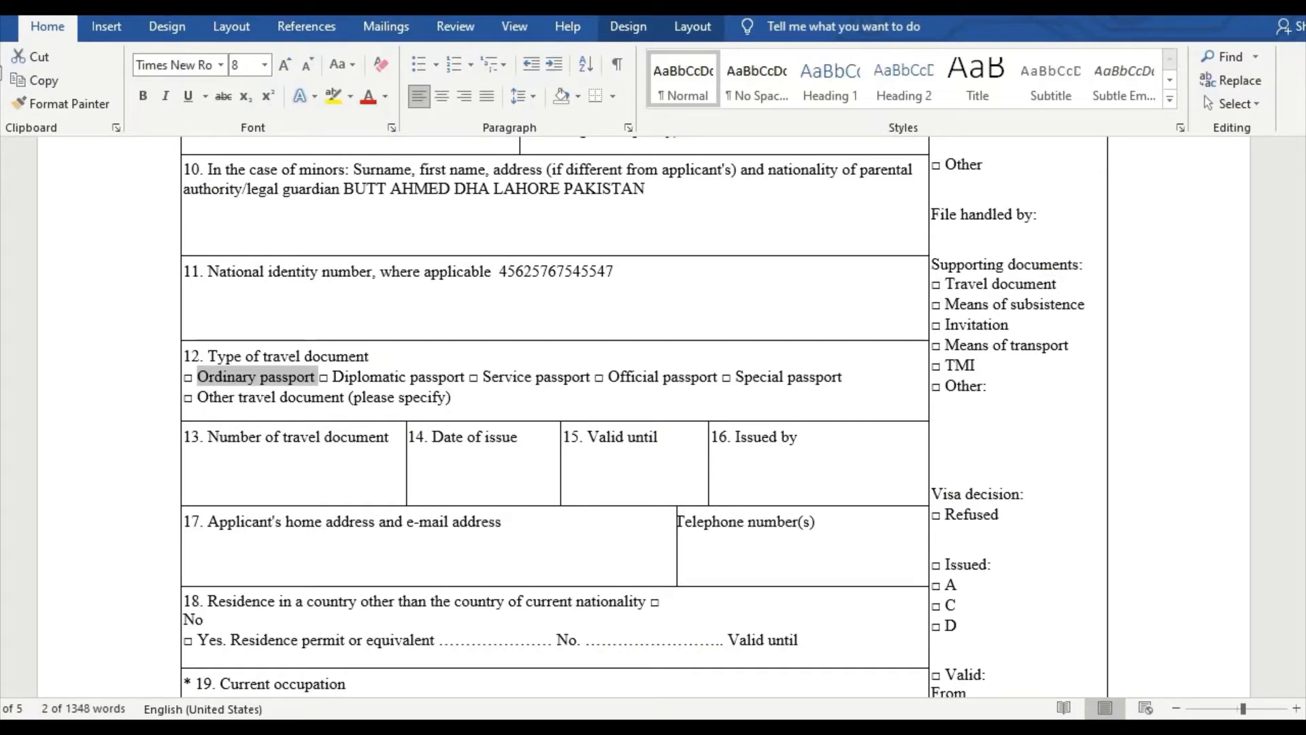
click(692, 389)
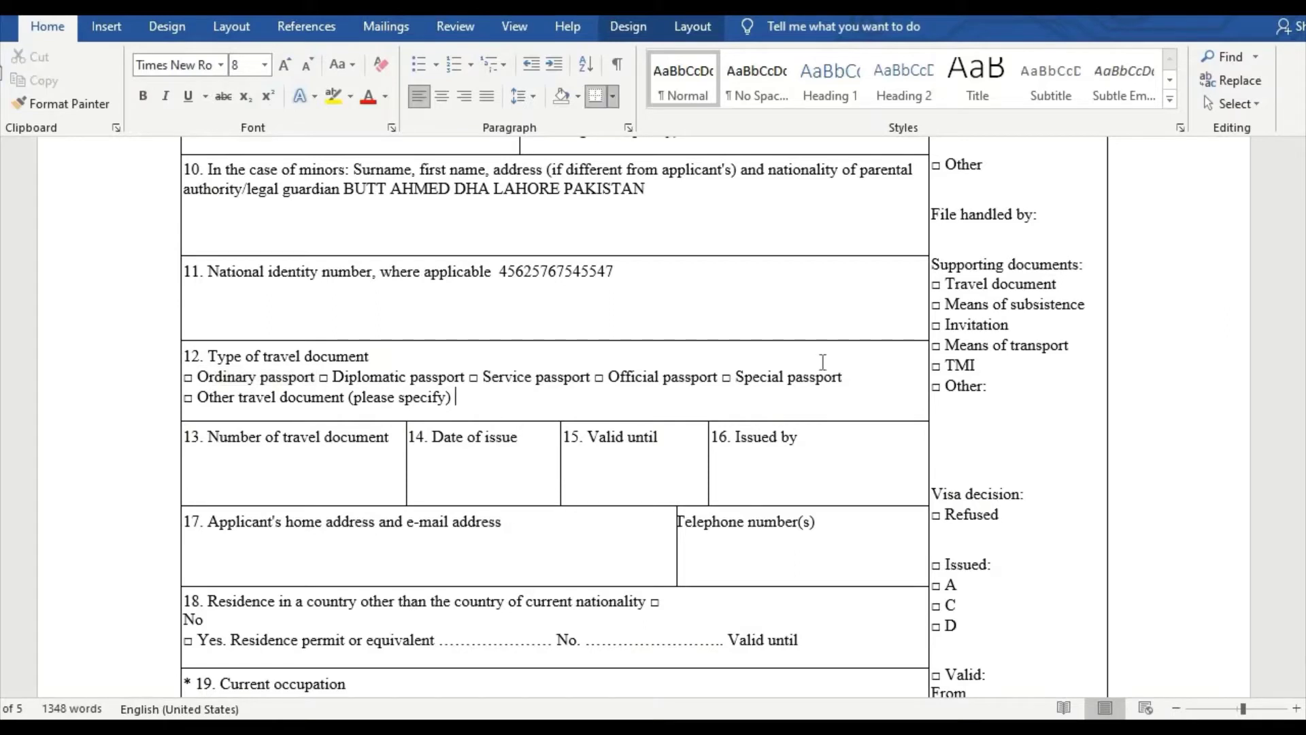
text(ORDINAR)
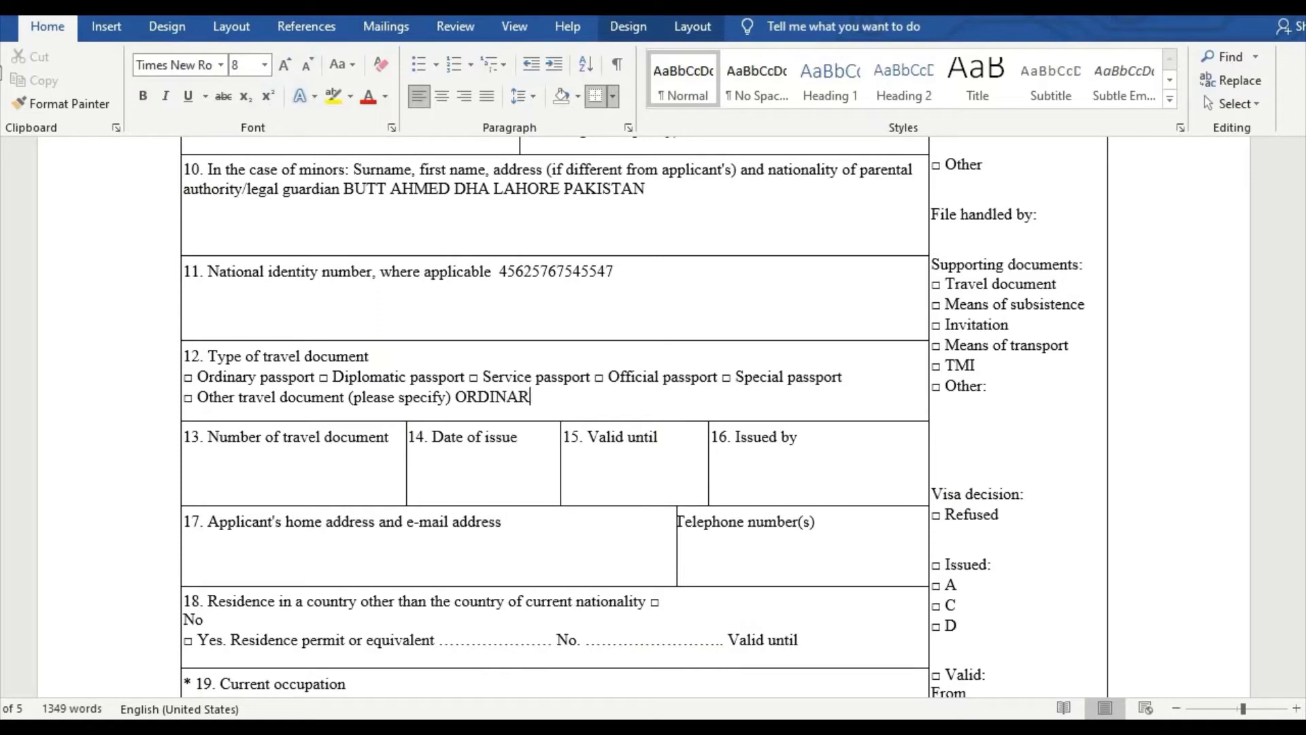
text(Y PASSPORT)
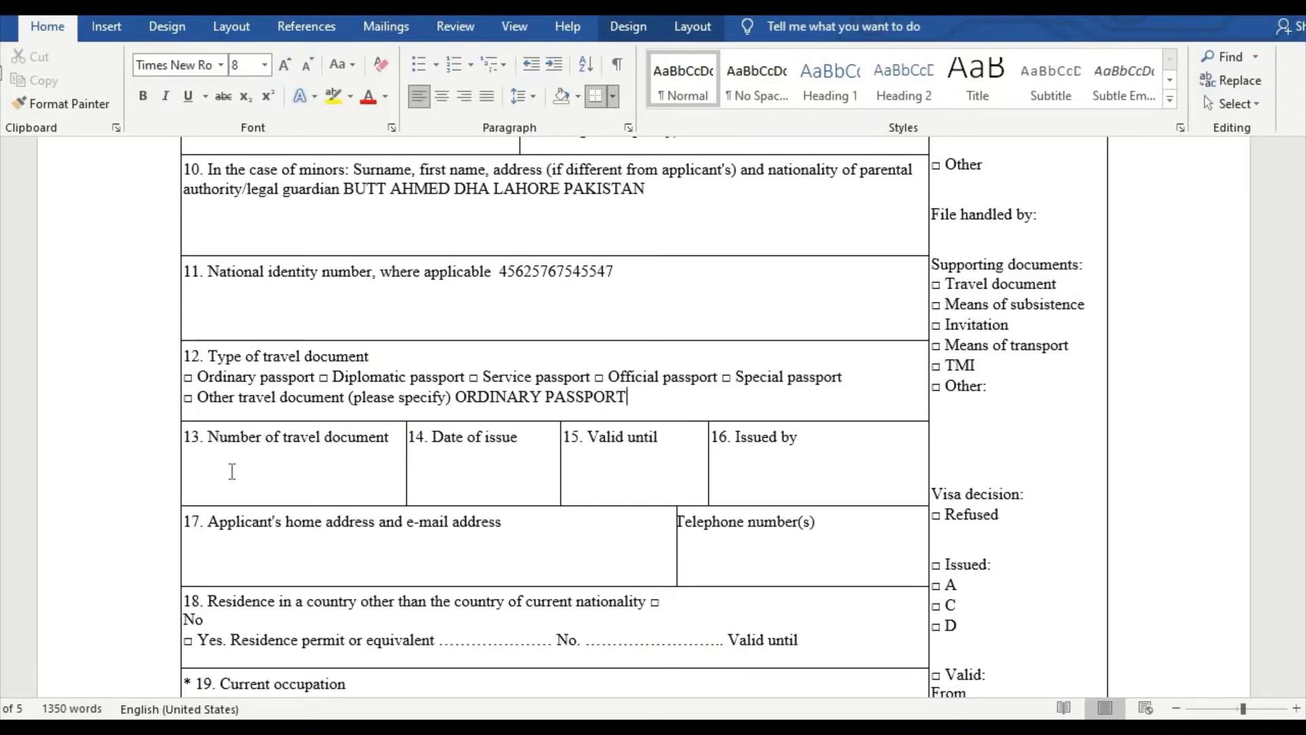
click(249, 460)
text(4)
Step: Fill issue date 01-01-2020, valid until 01-01-2025, and issuer PAKISTAN
click(422, 460)
text(01-01)
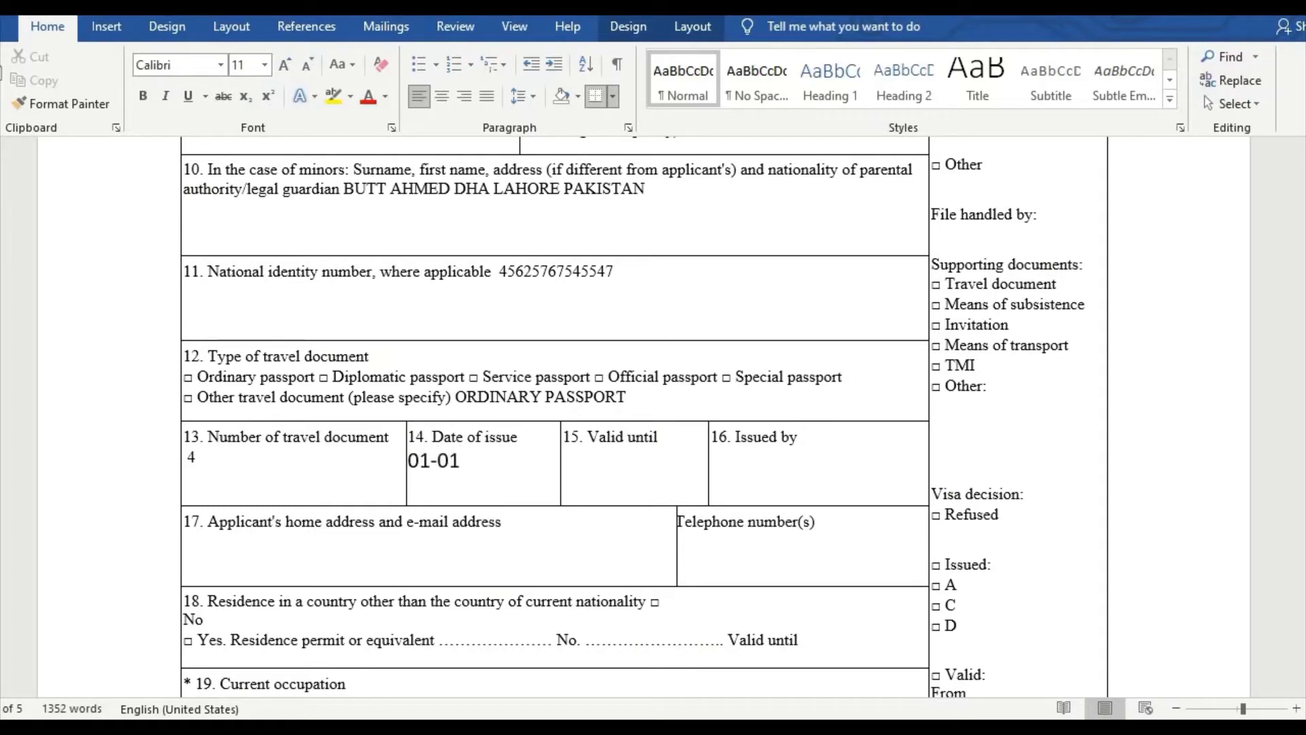
text(-2020)
click(575, 470)
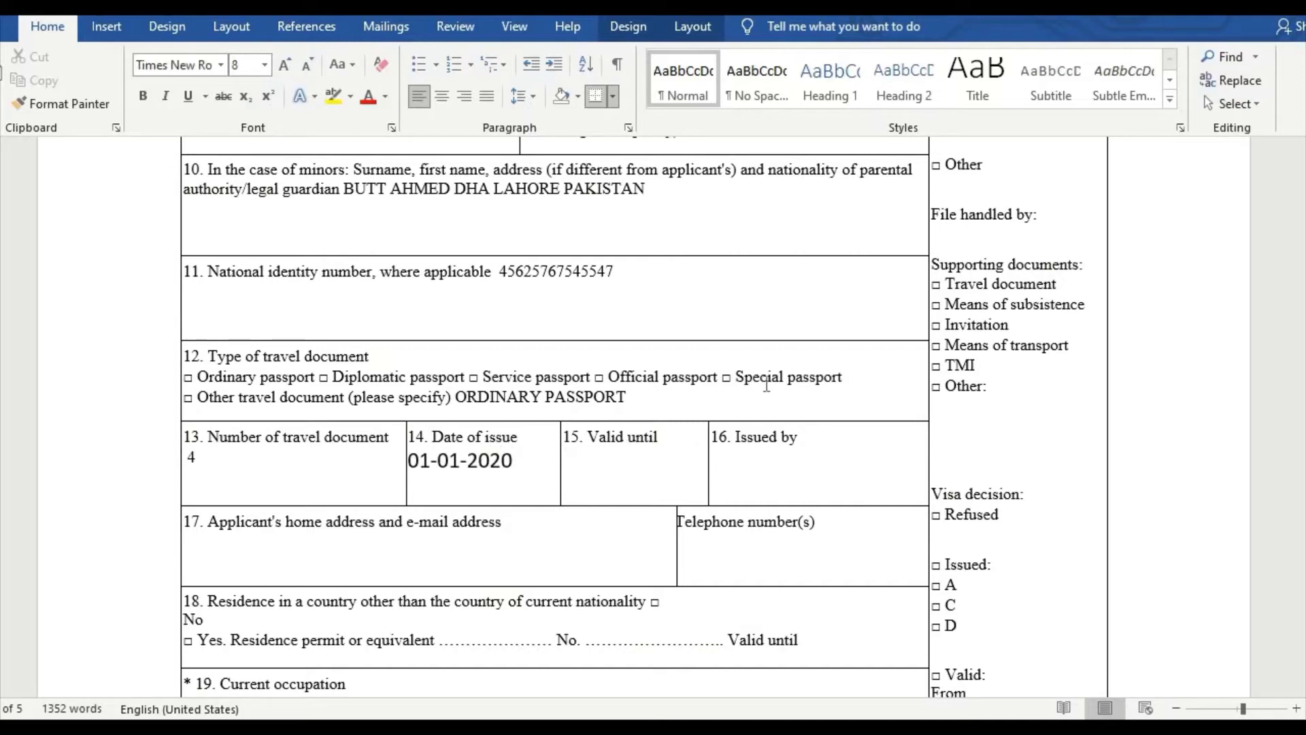
text(01-0)
text(1-202)
text(PAK)
text(ISTAN)
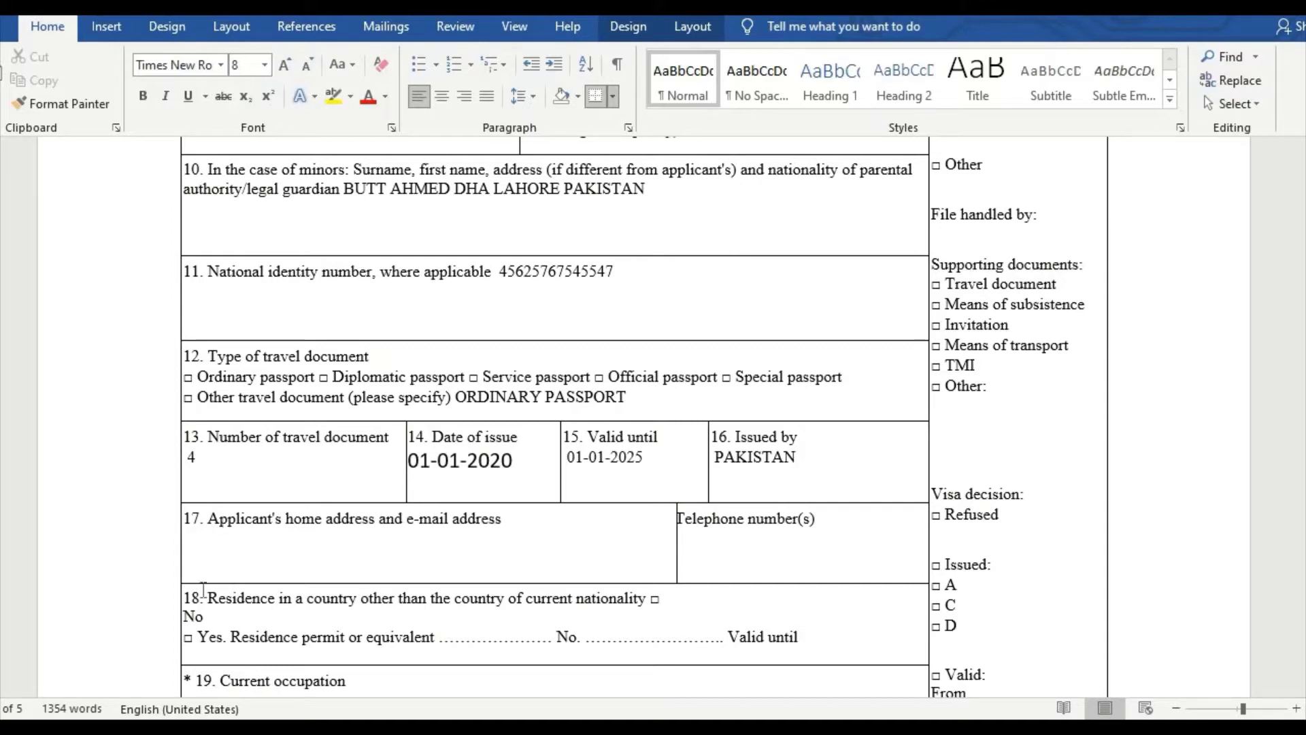
Step: Enter the applicant's home address and telephone number in field 17
click(192, 553)
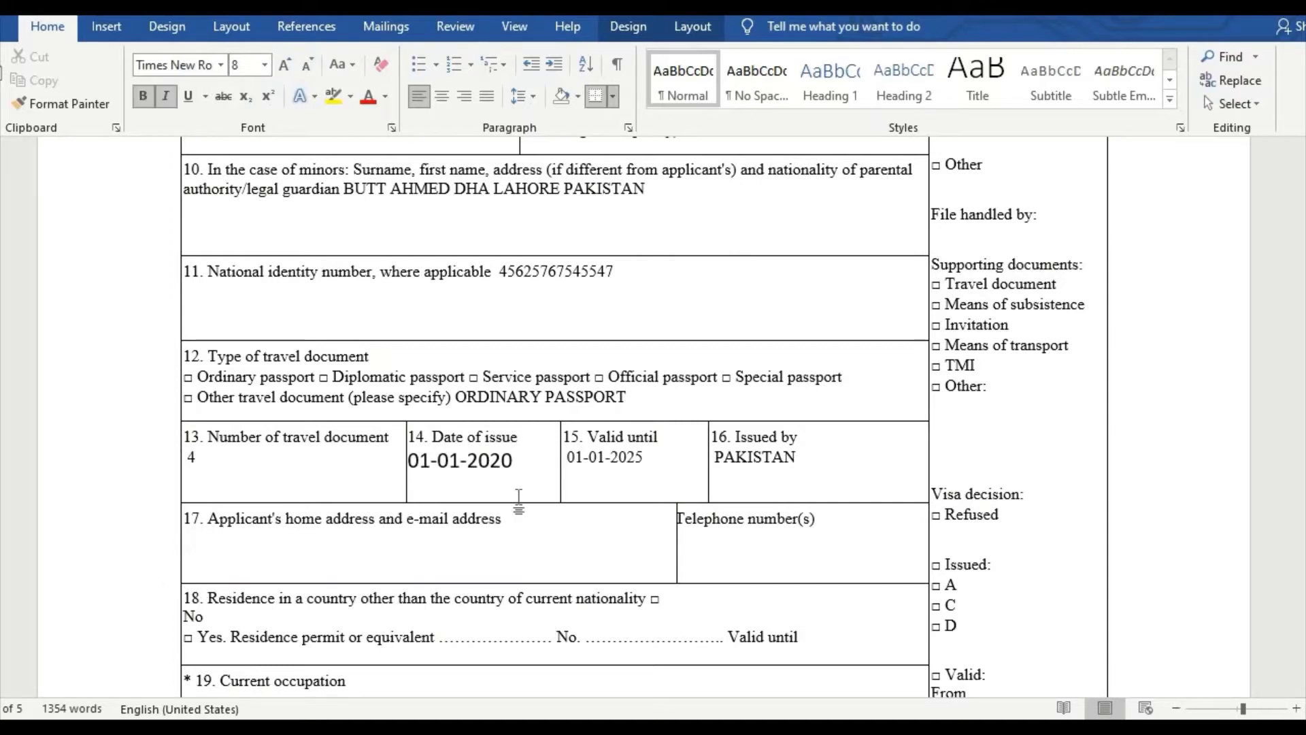
text(DHA LAHORE PAKISTAN)
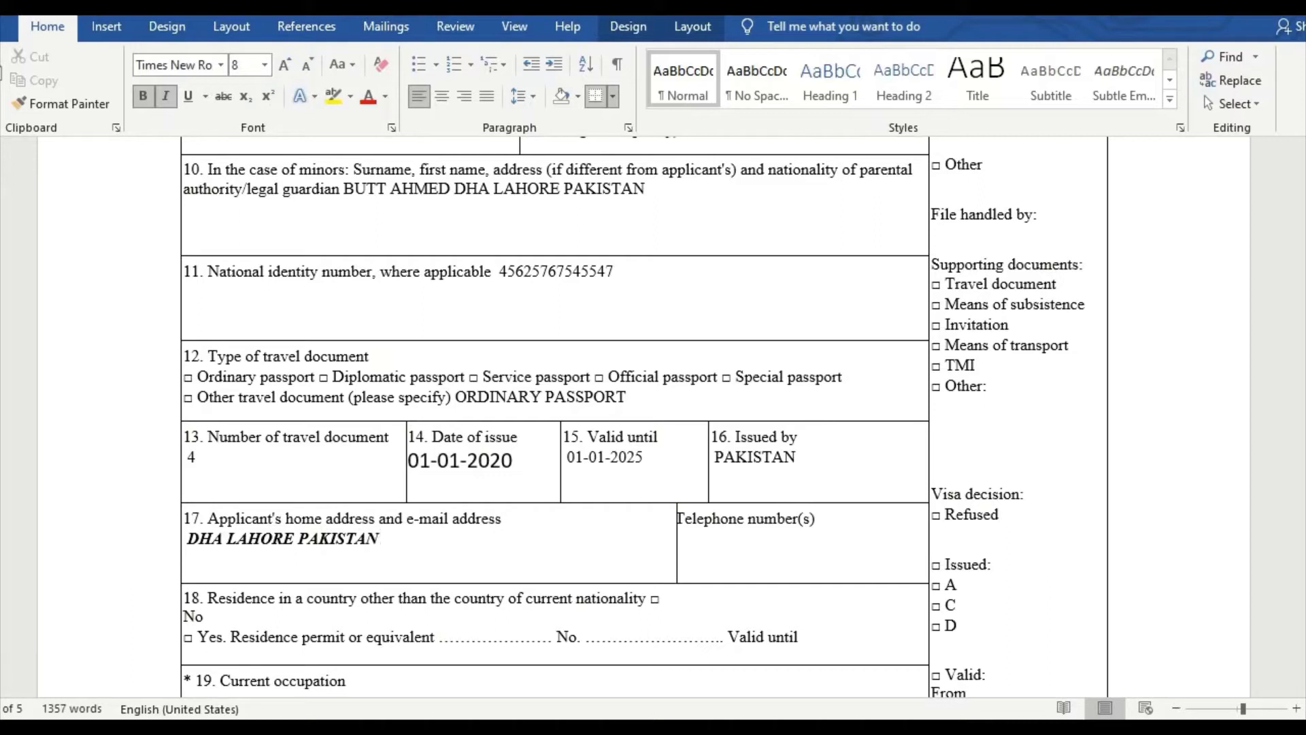
click(716, 551)
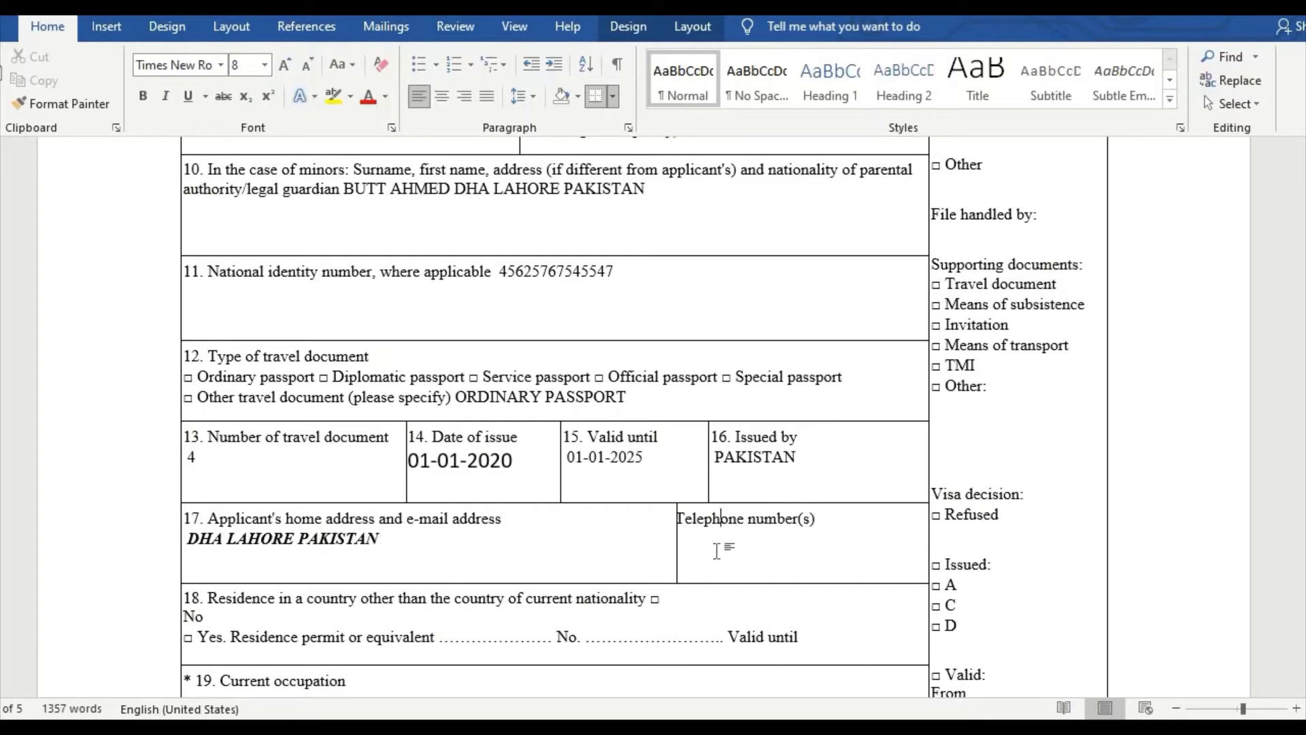
click(840, 519)
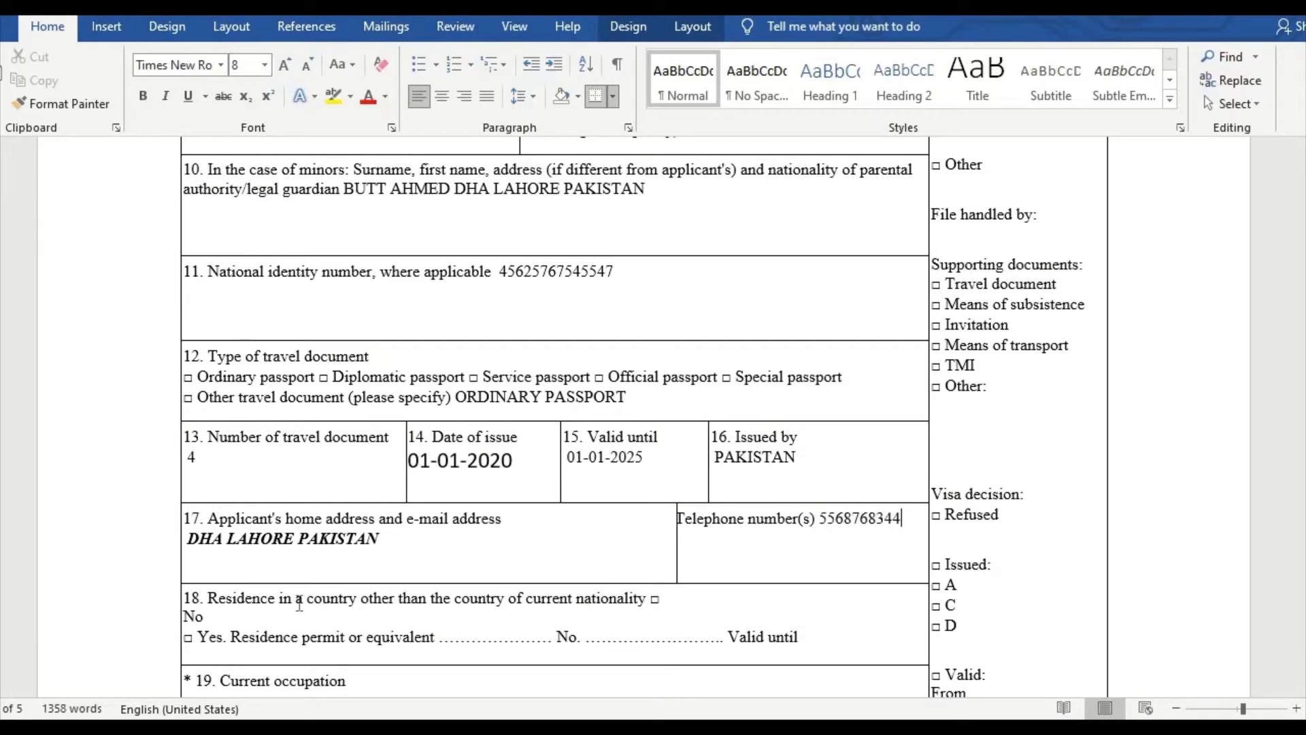
scroll(288, 611, down, 5)
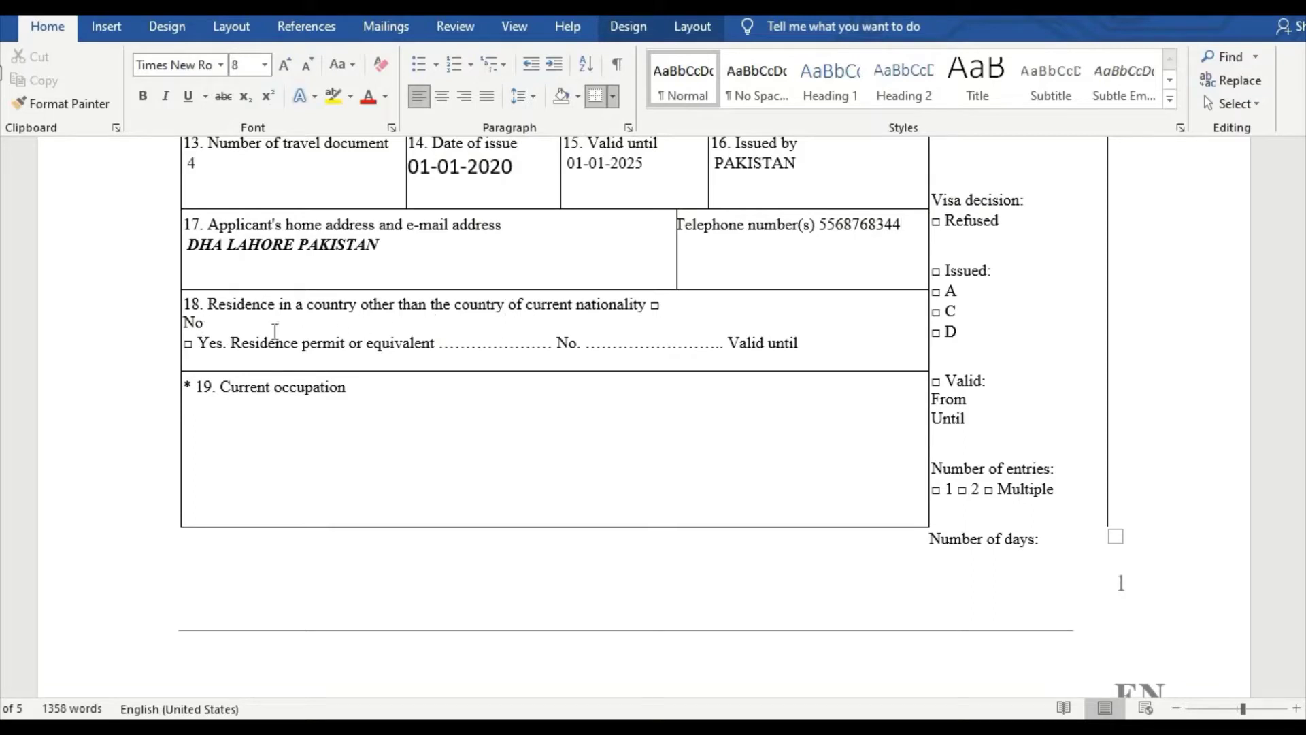
Step: Answer NO to residence in another country in field 18
click(573, 320)
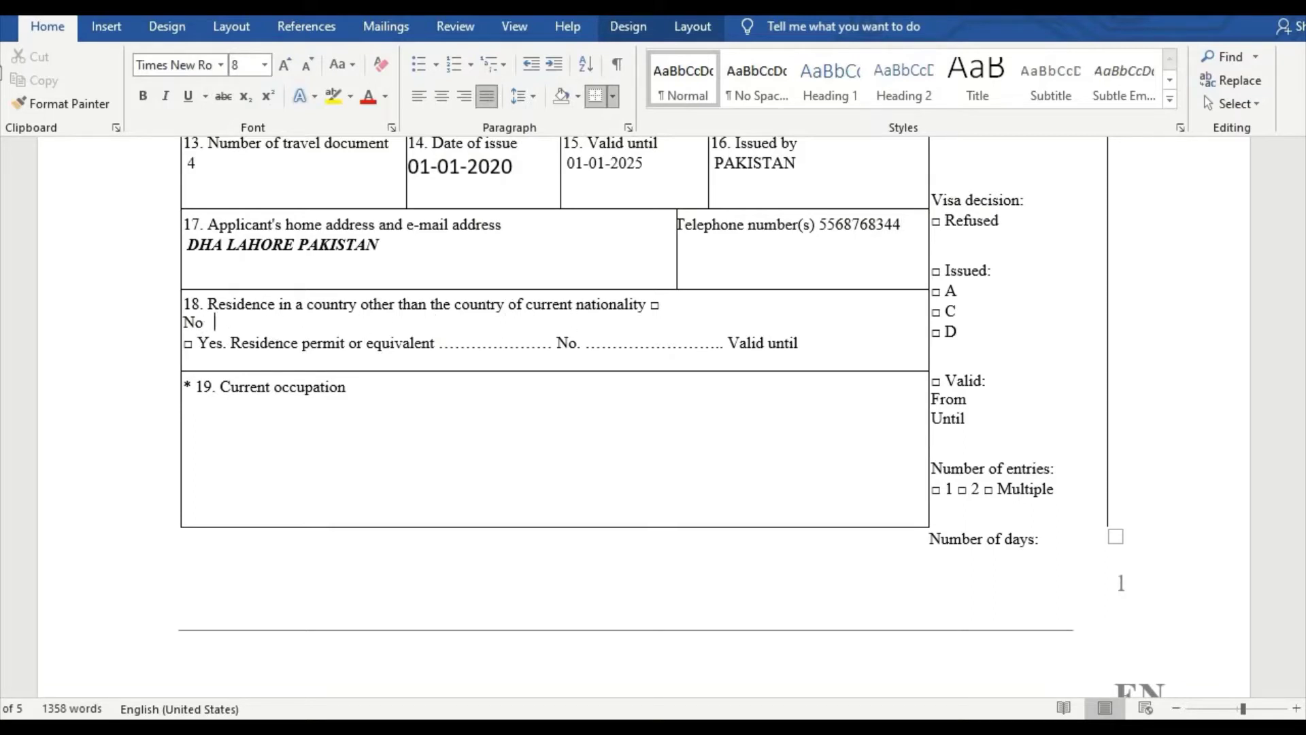
text(NO)
click(458, 344)
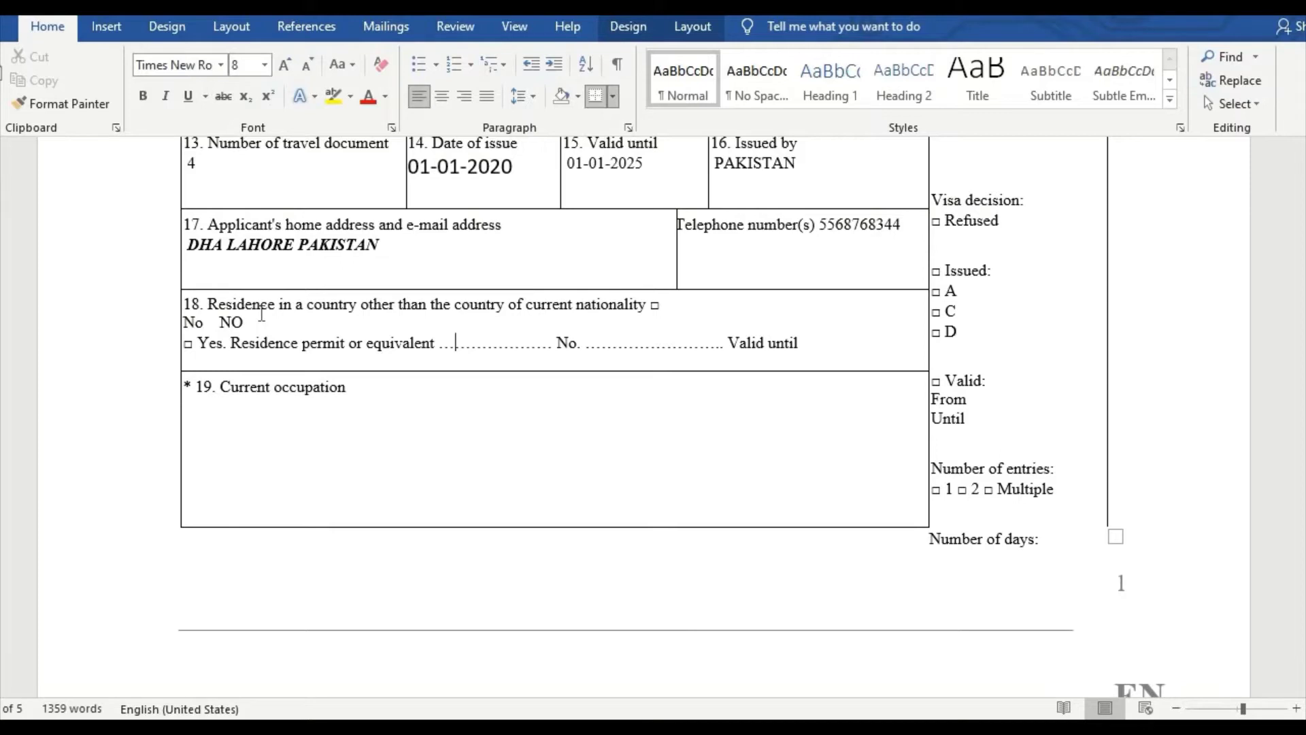
Step: Record AREA MANAGER as the current occupation in field 19
click(374, 387)
key(Return)
text(AREA)
key(BackSpace)
key(BackSpace)
key(BackSpace)
key(BackSpace)
key(BackSpace)
text(MARKEIN)
key(BackSpace)
key(BackSpace)
key(BackSpace)
key(BackSpace)
key(BackSpace)
key(BackSpace)
key(BackSpace)
text(AREA MANAGER)
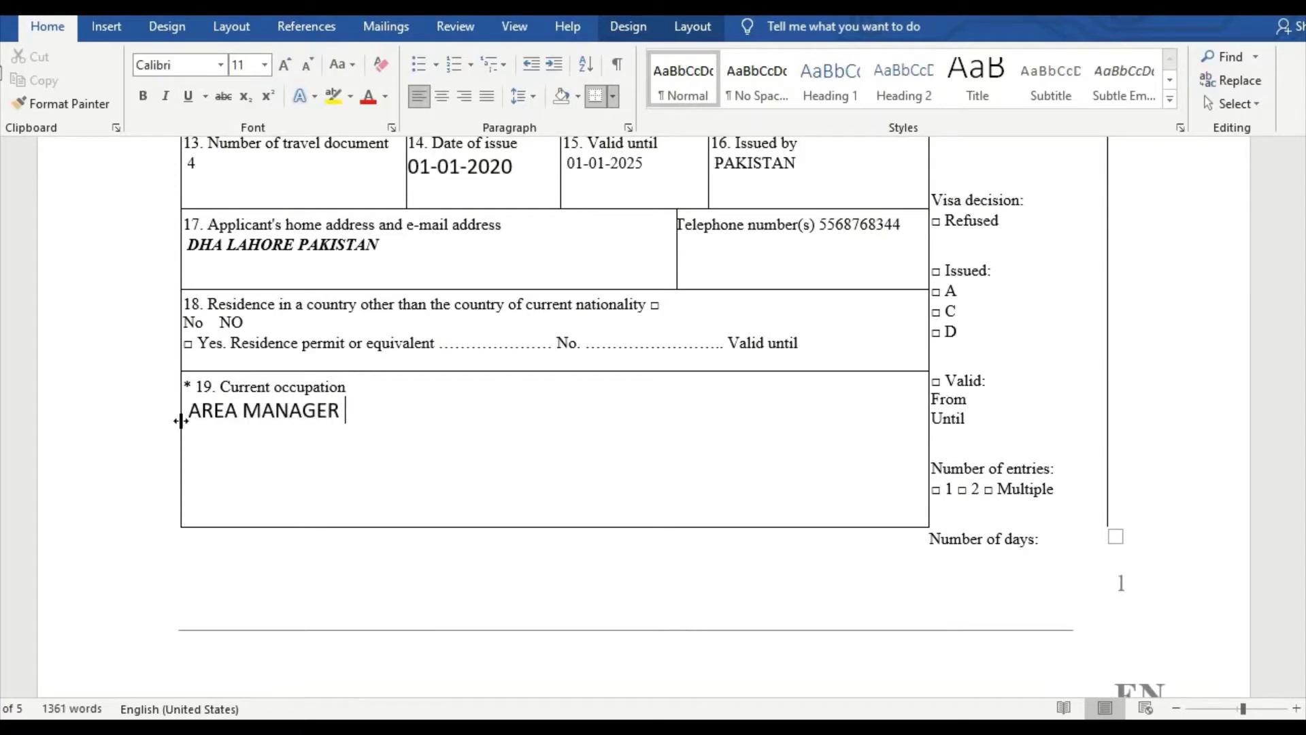
scroll(493, 411, down, 5)
scroll(493, 408, down, 7)
Step: Type PHILIPS PVT LTD, its Karachi, Pakistan address and company phone into field 20
click(493, 413)
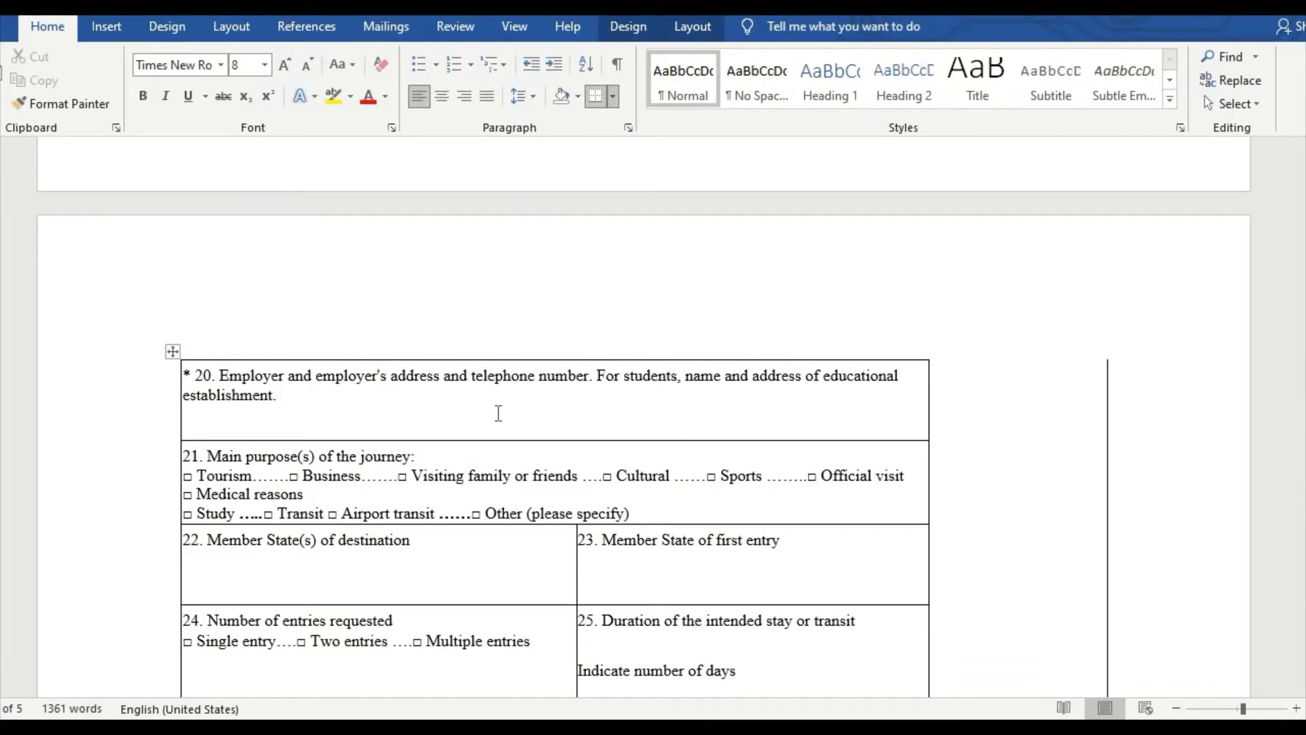
text(PHILIPS PVT )
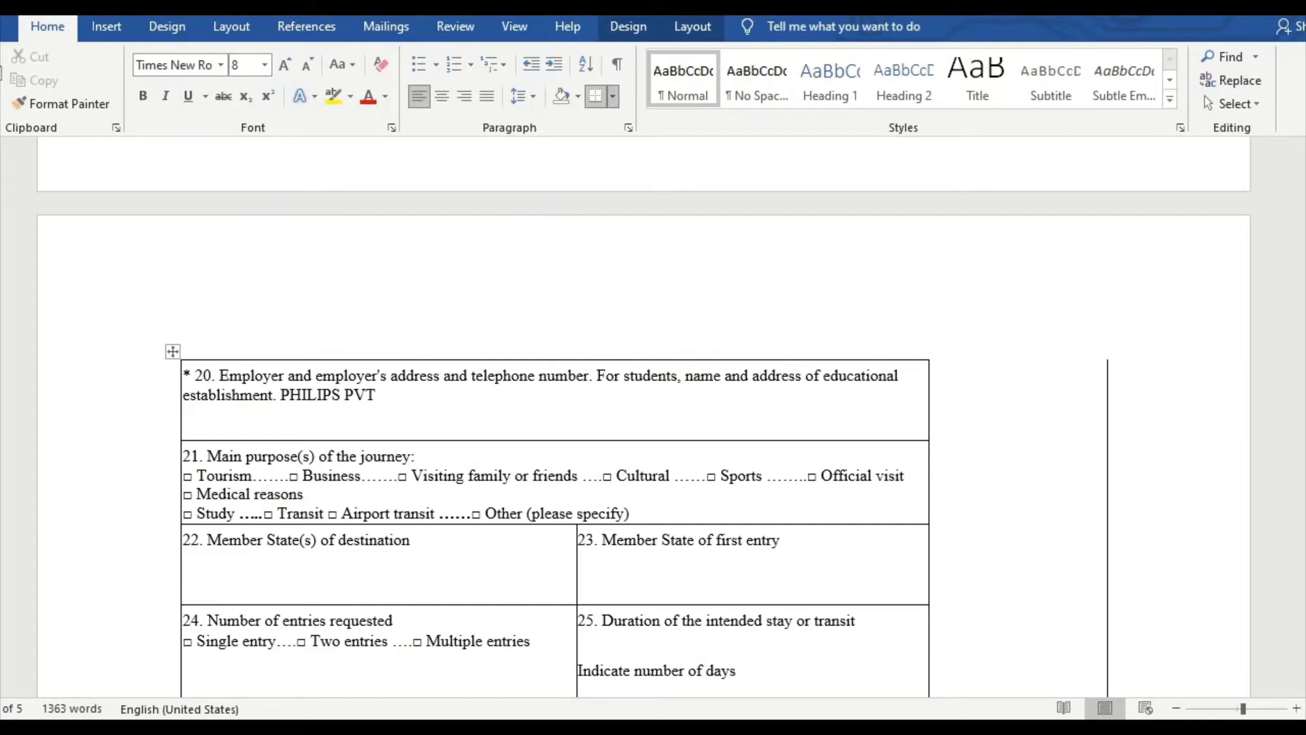
text(LTD KORANI)
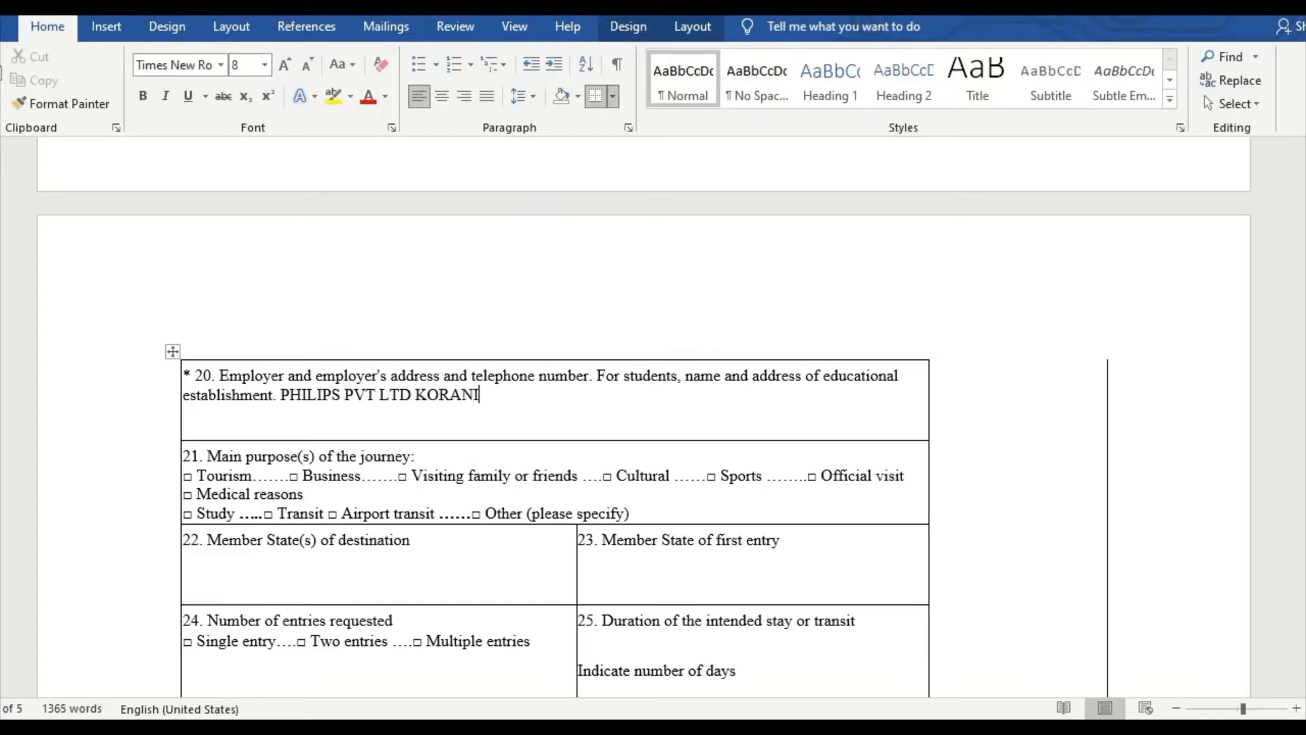
key(BackSpace)
text(GI KARACHI  PAK)
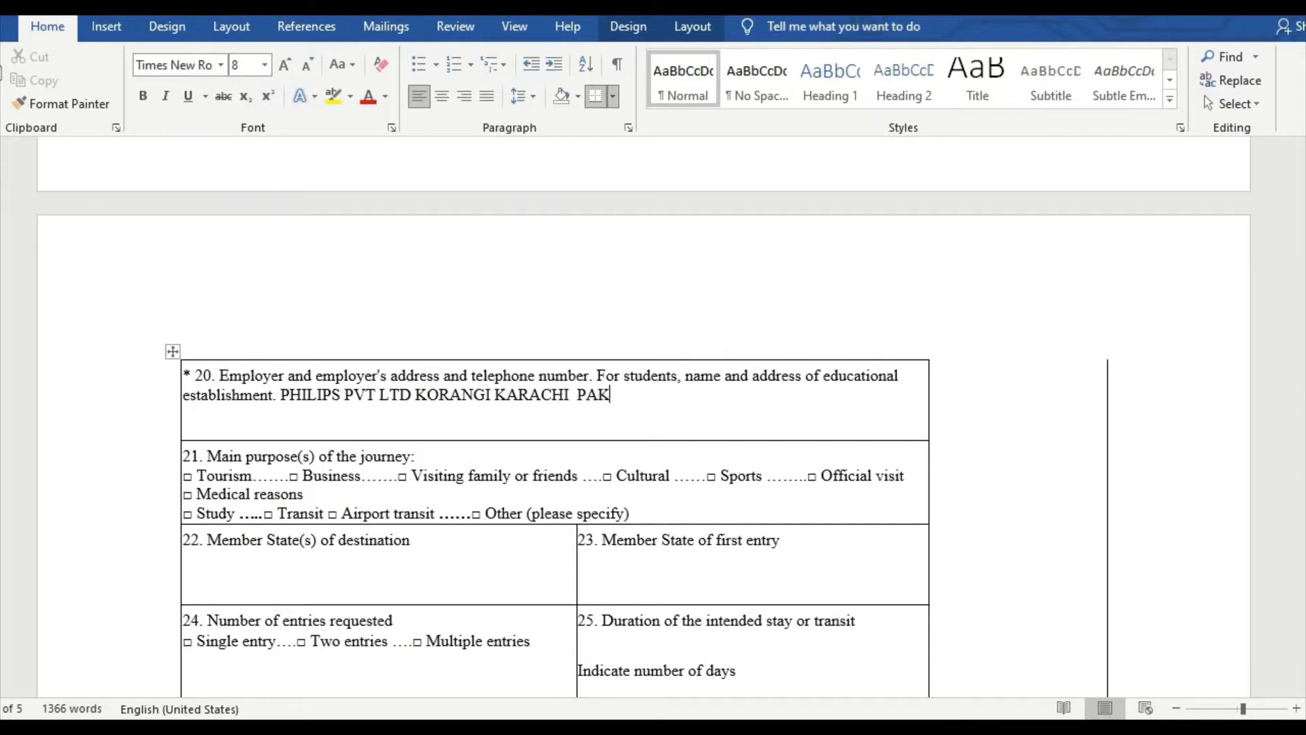
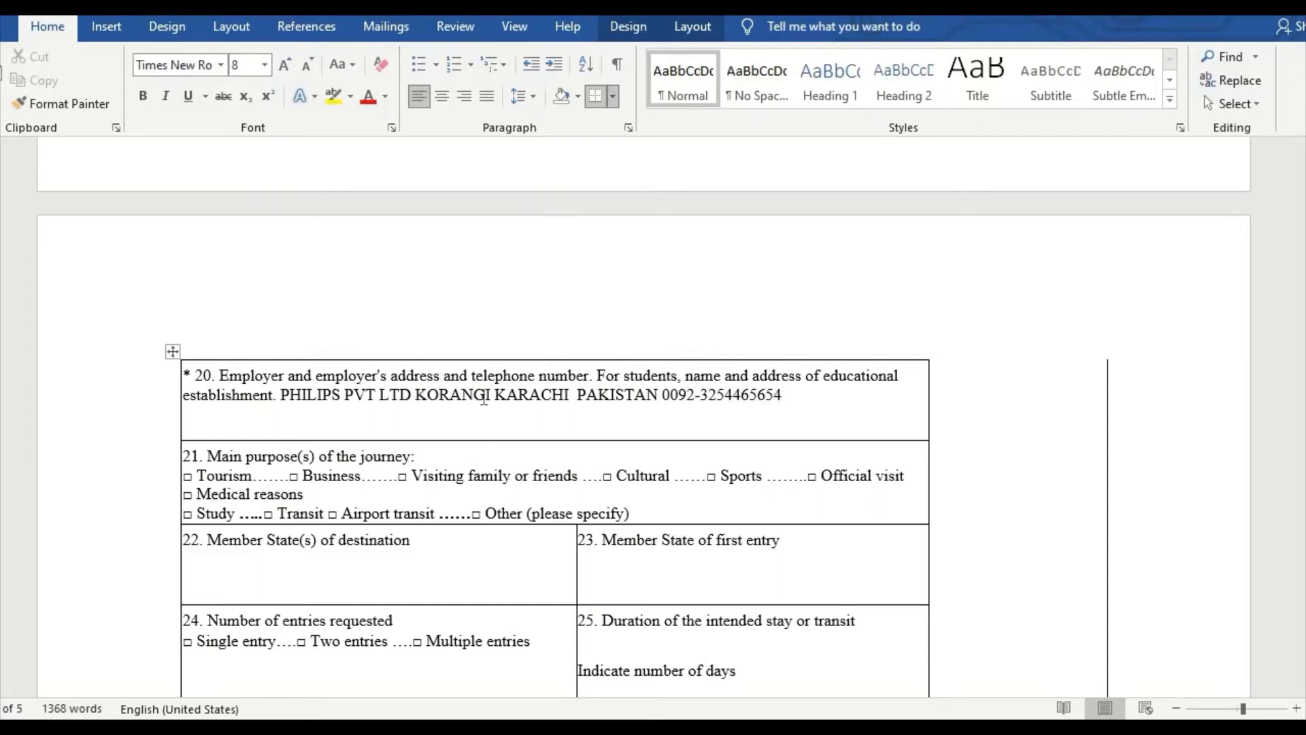
scroll(409, 381, up, 5)
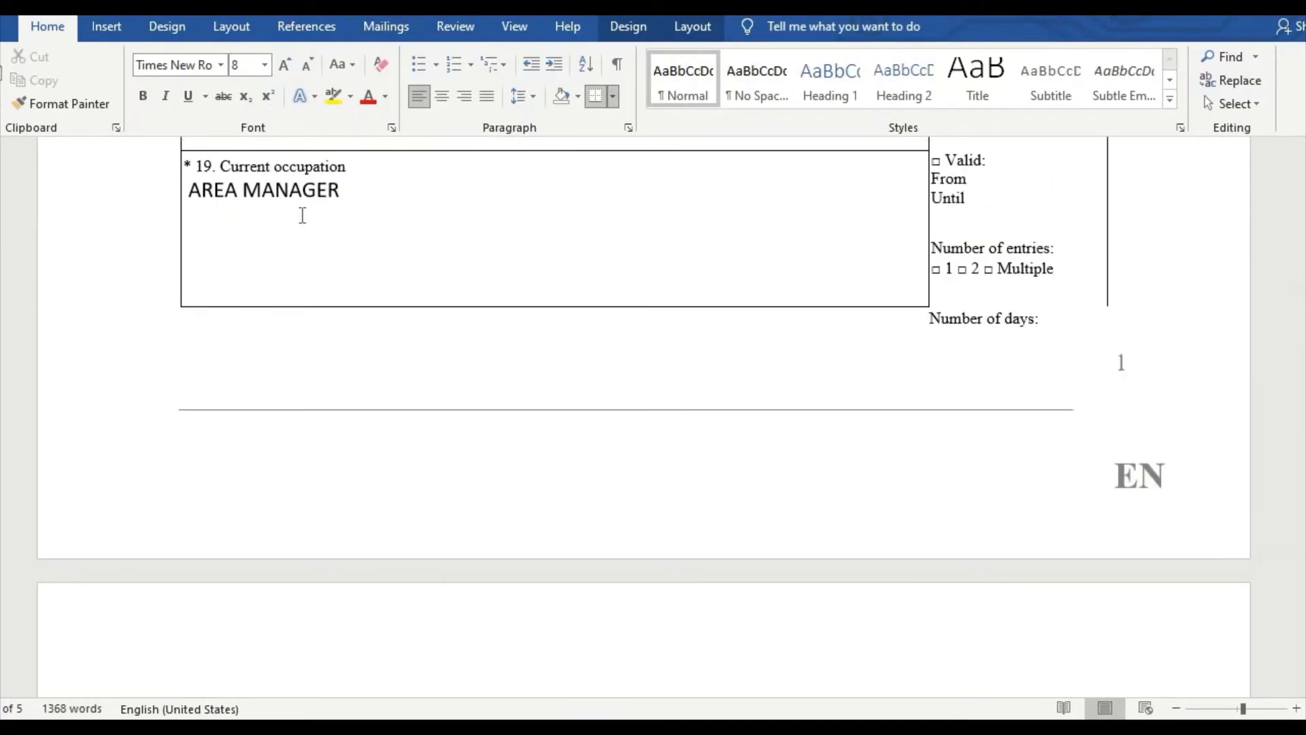
scroll(349, 411, down, 2)
scroll(350, 406, down, 4)
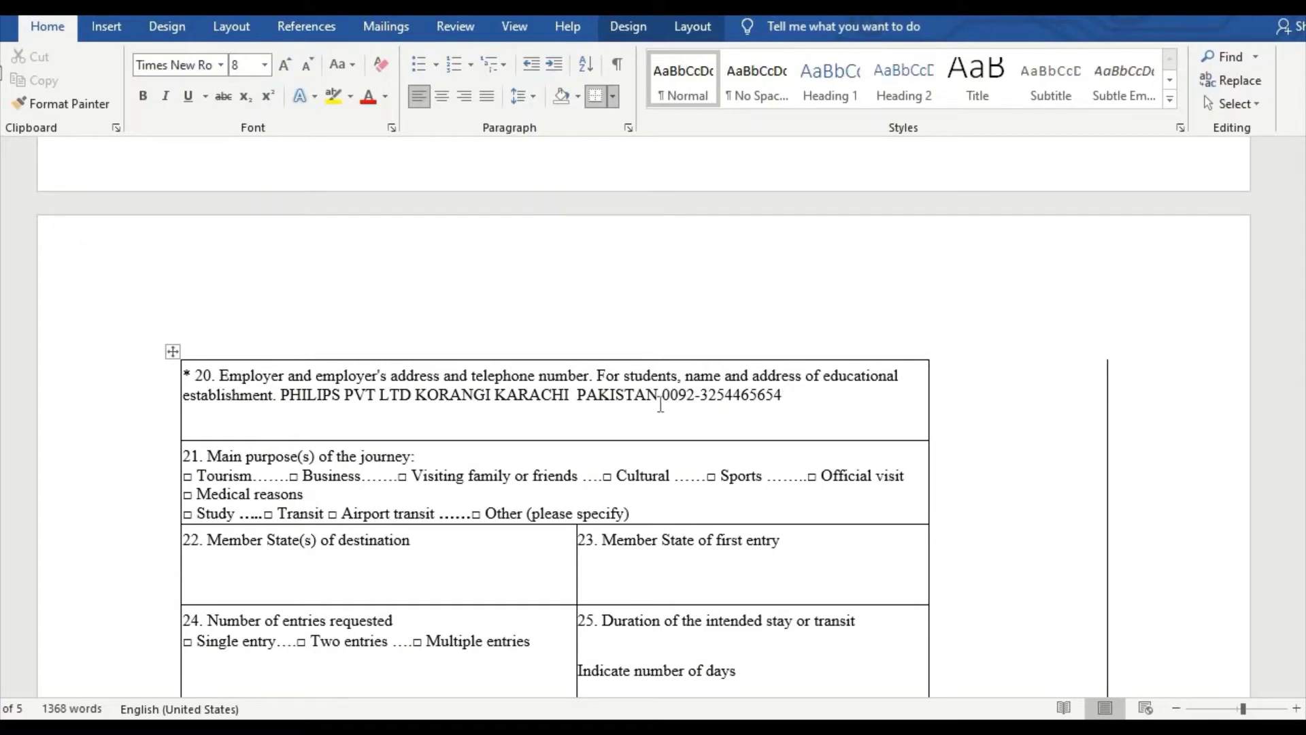
drag(659, 403, 766, 418)
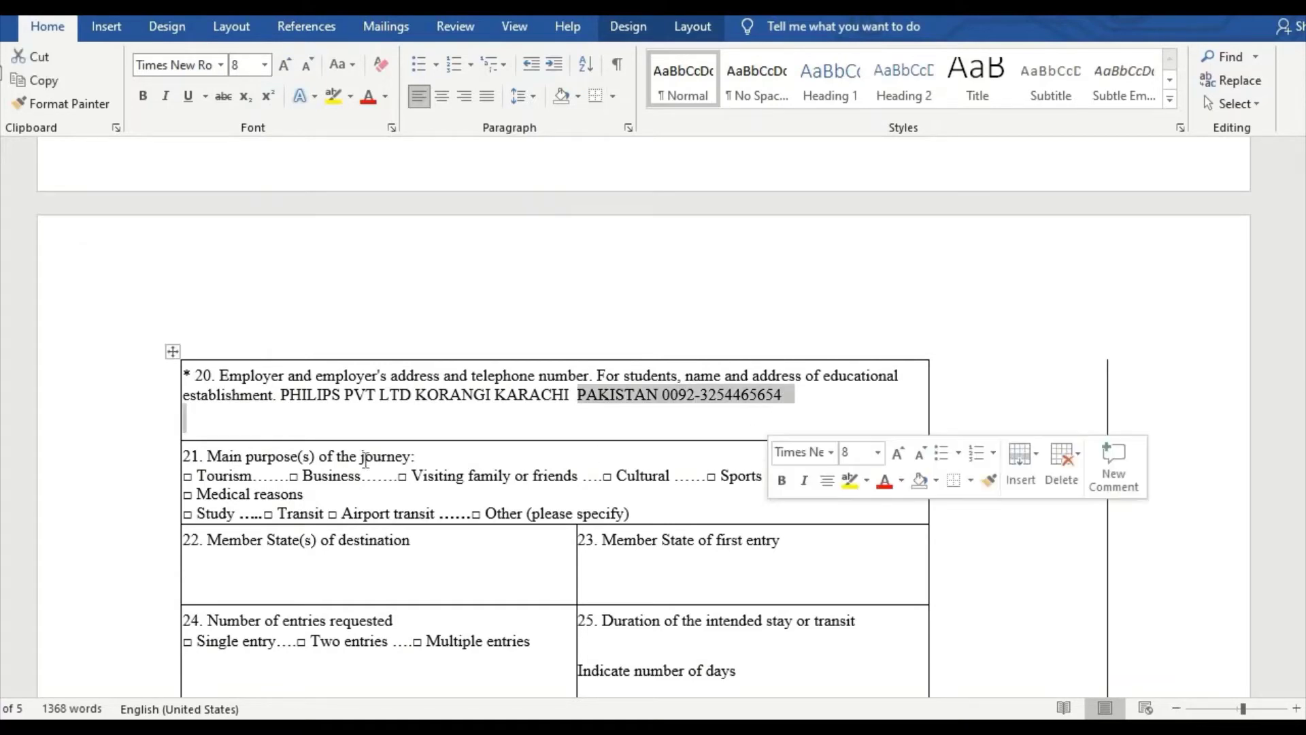
scroll(329, 462, down, 2)
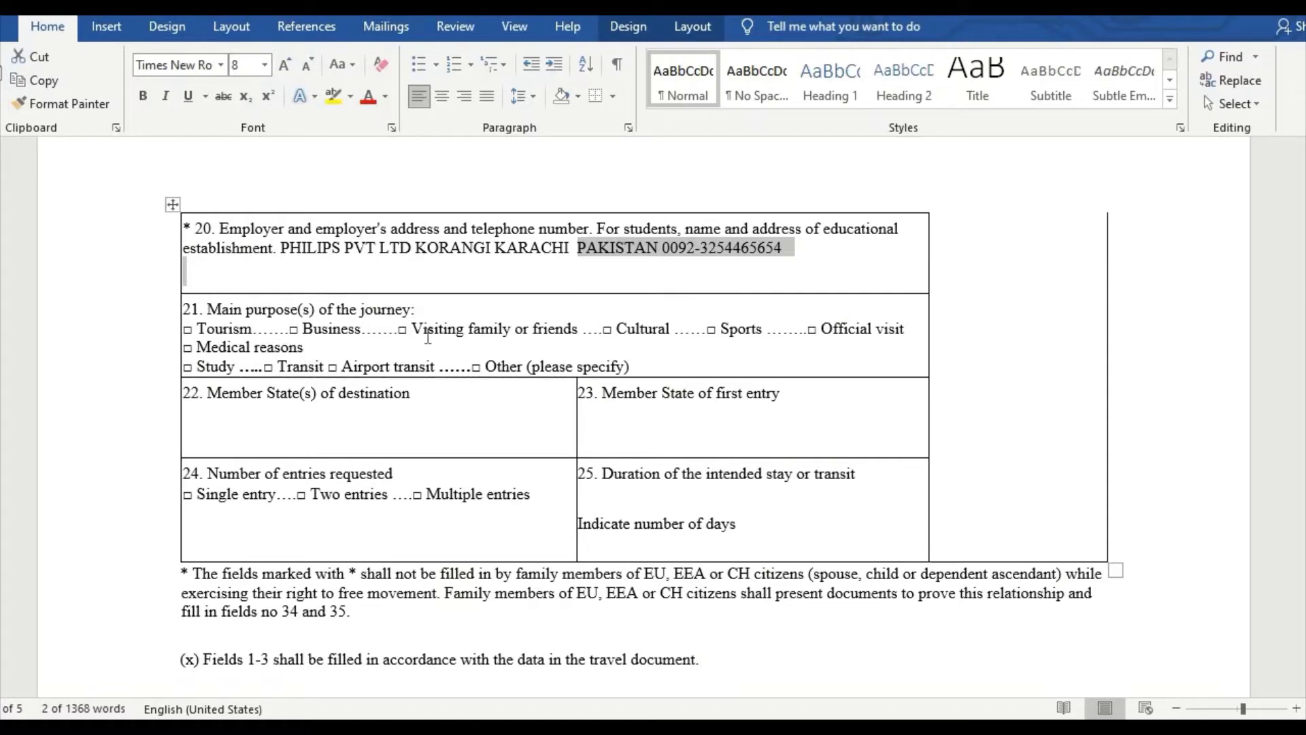
Step: Specify the journey purpose as VISIT FRIEND AND FAMILY
click(636, 366)
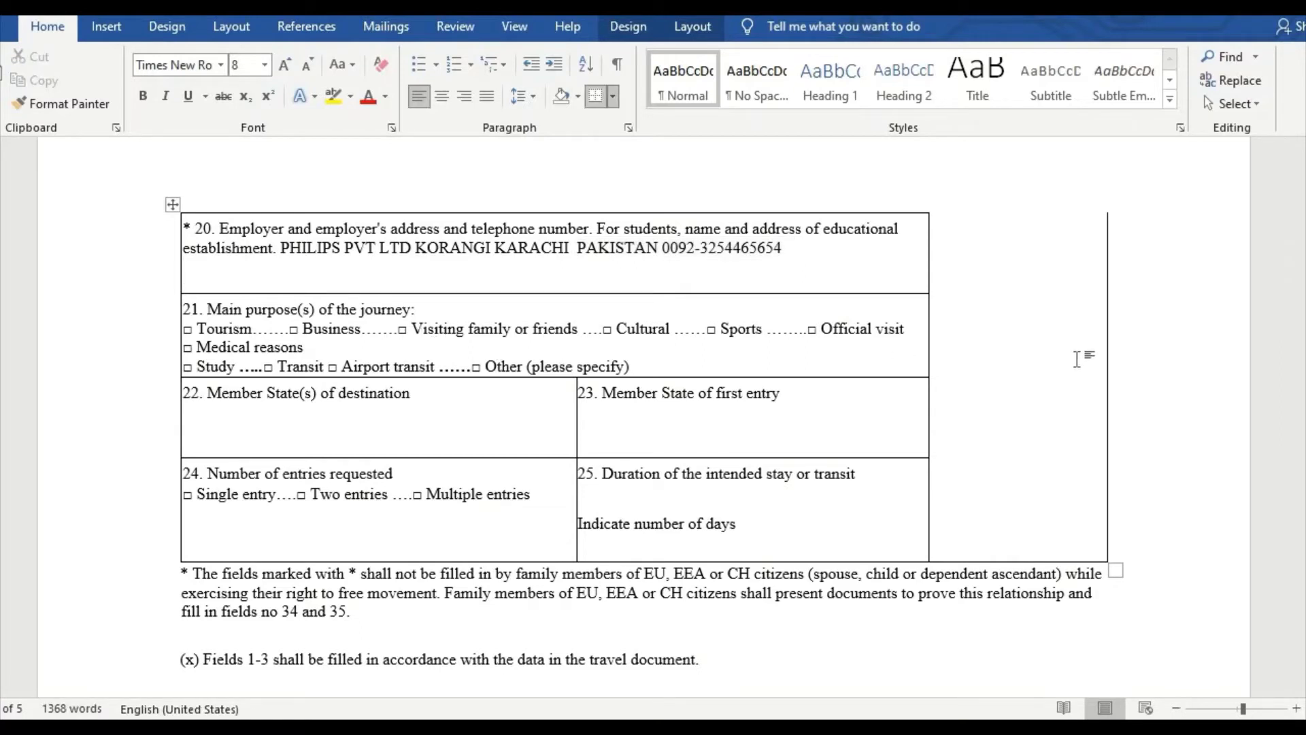
text(VIT)
key(BackSpace)
text(SOT)
key(BackSpace)
key(BackSpace)
text(IT FRIEND AND )
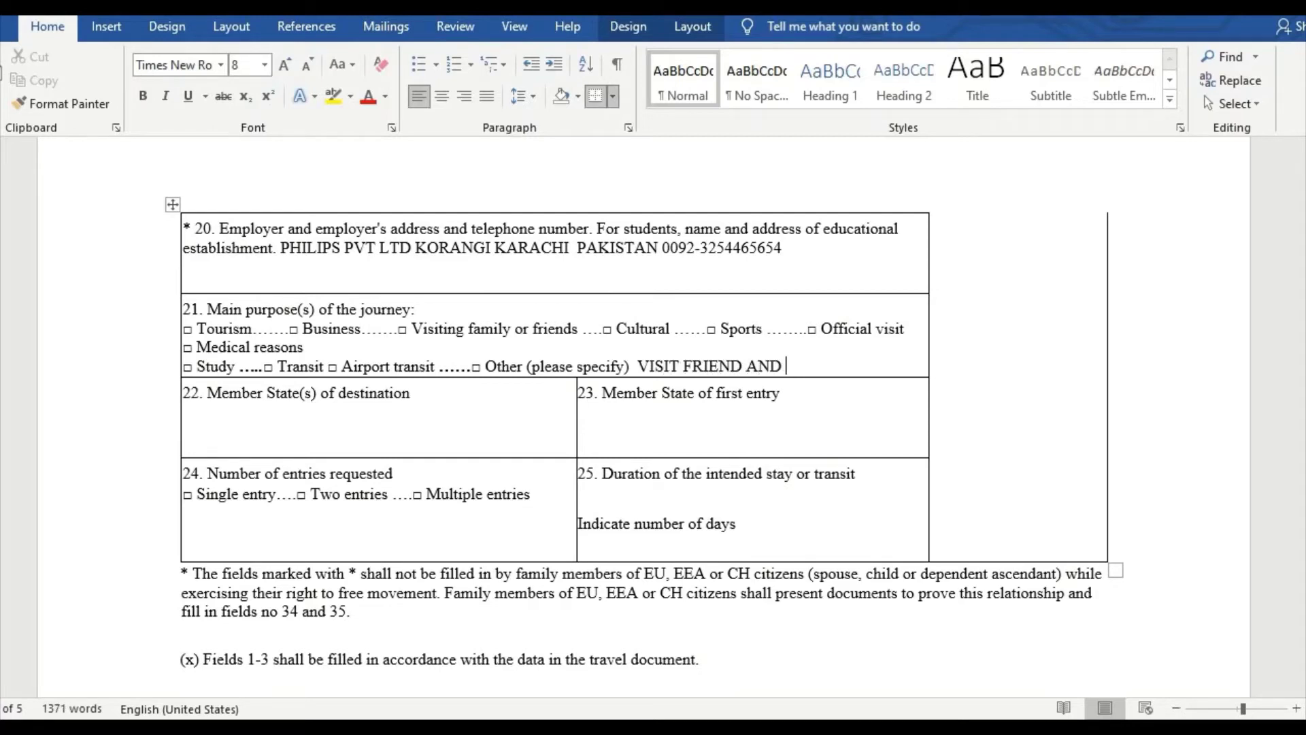
text(FAMILY)
Step: Set BULGARIA as both destination and first-entry Member State
click(429, 399)
click(418, 401)
text(G)
key(BackSpace)
text(BULGA)
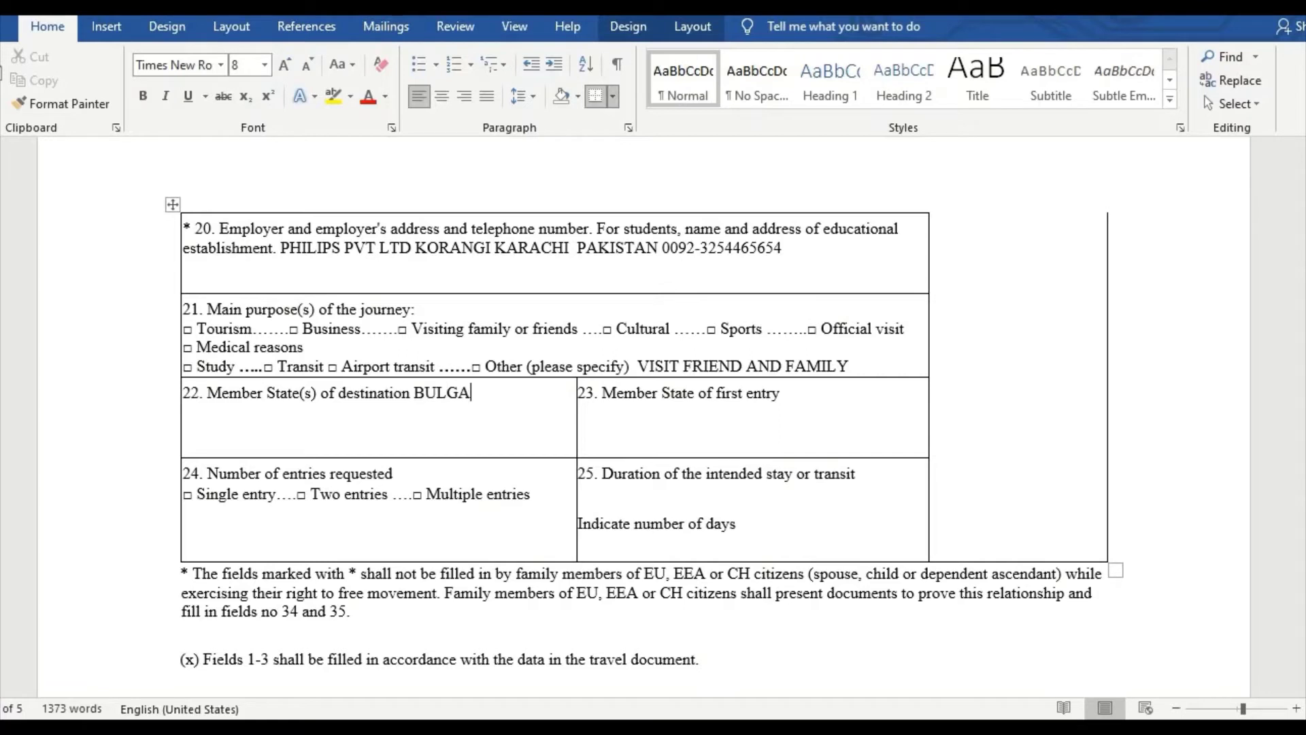
text(RIA)
click(795, 398)
text(BULGA)
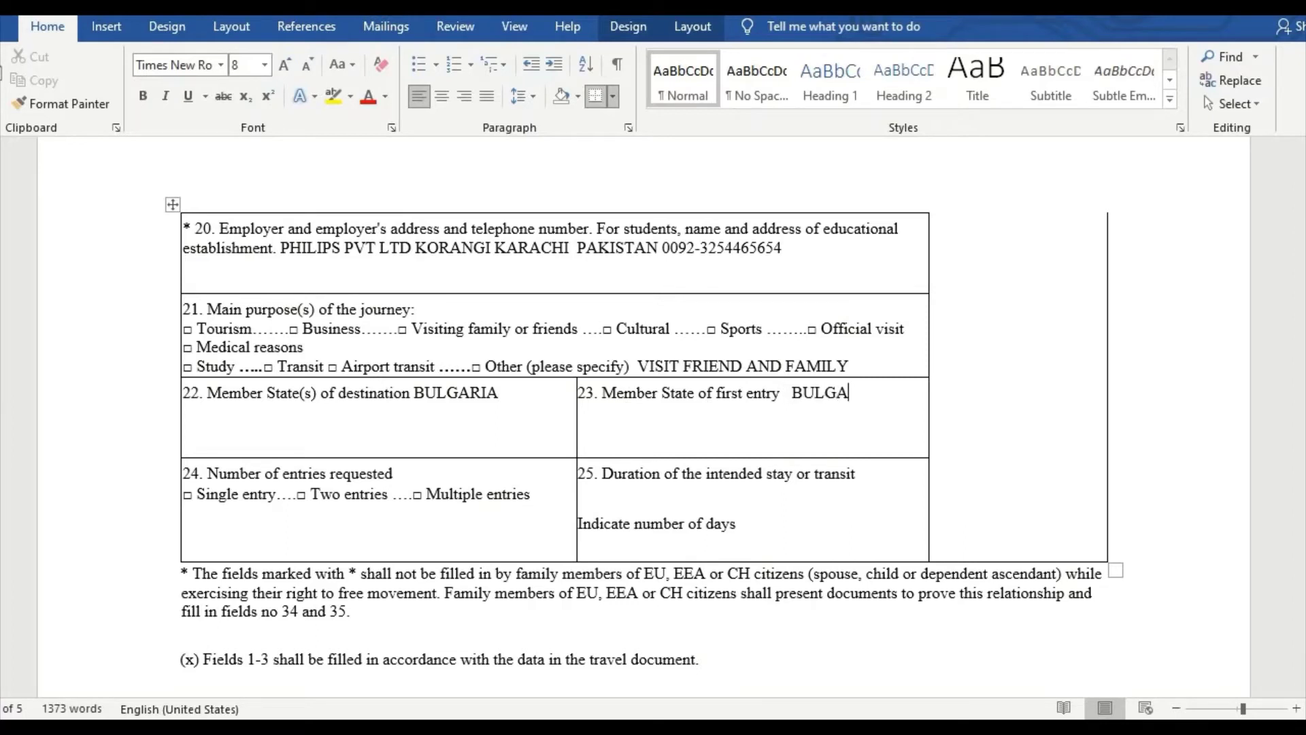
text(RIA)
Step: Request a single entry (typed SIGNLE ENTRY) with a 15 DAYS stay
click(411, 471)
text(SIGNLE )
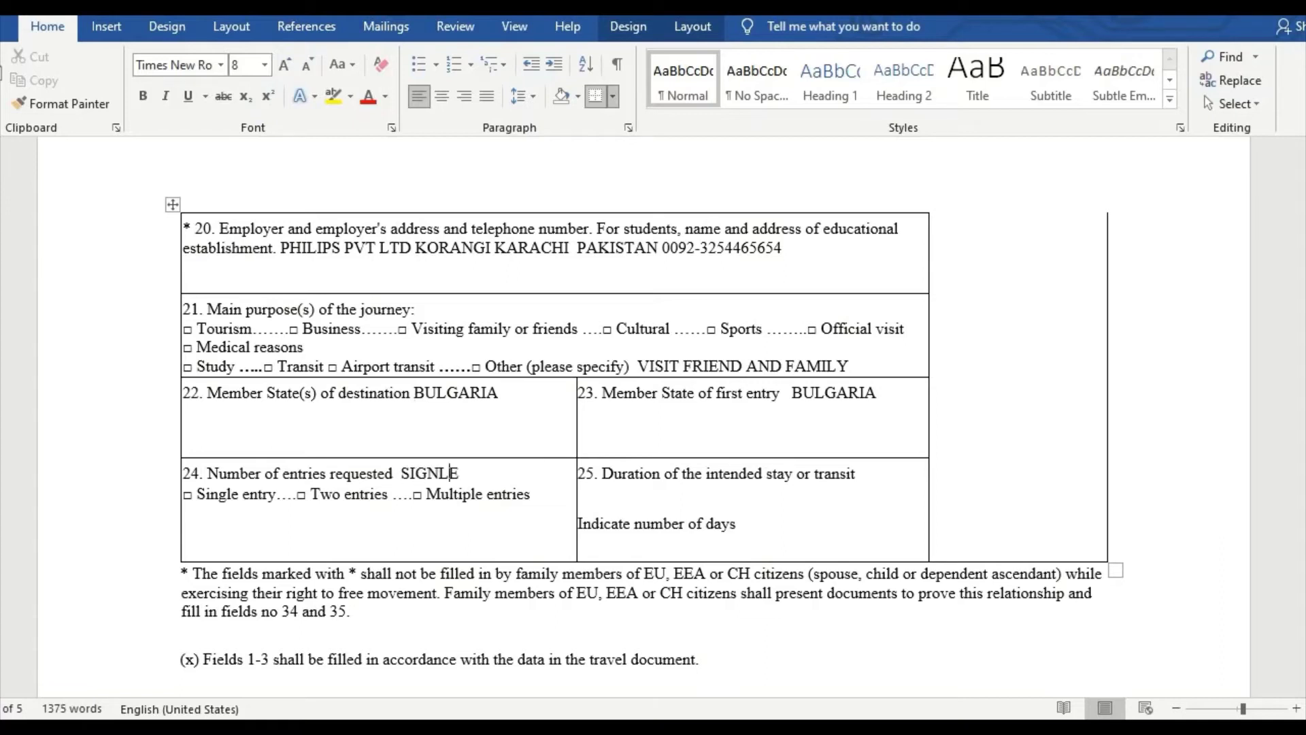
text(ENTRY)
click(765, 525)
text(15 DAYS)
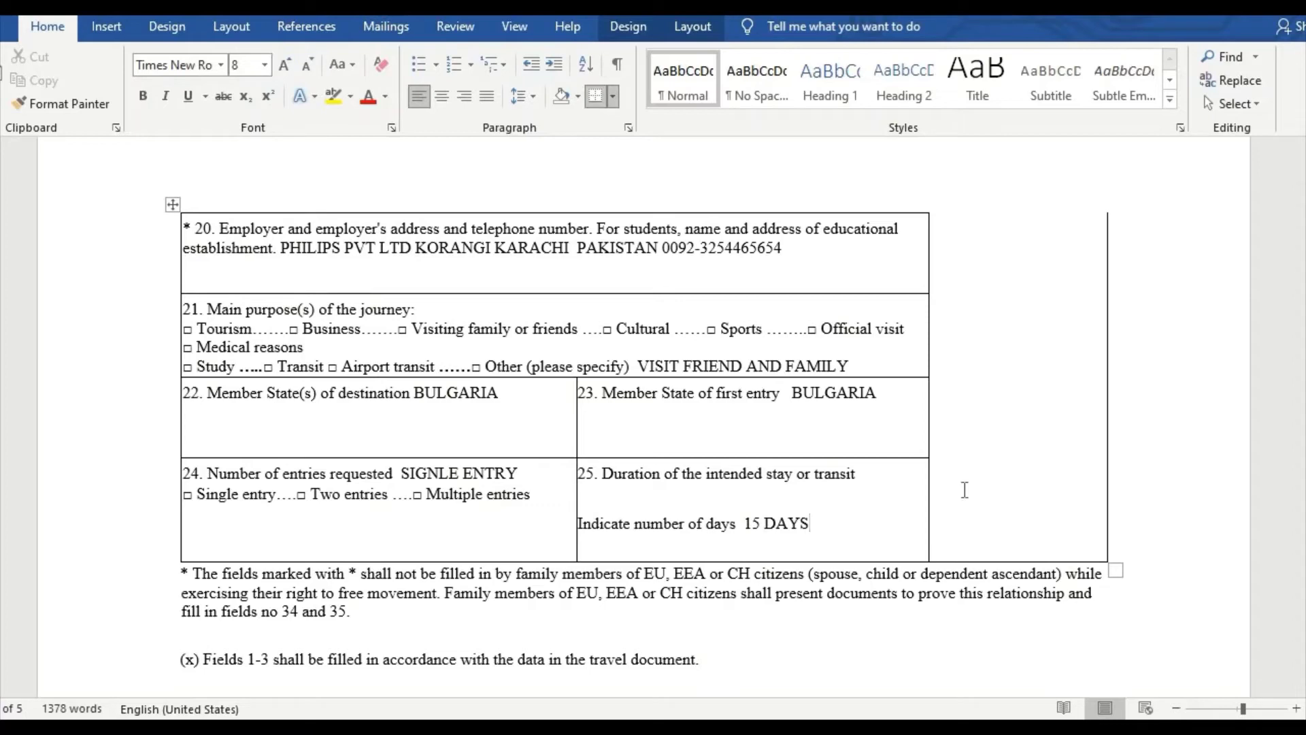
Step: Scroll past page 2 to the next page showing rows 26–28 of the form
scroll(344, 476, down, 5)
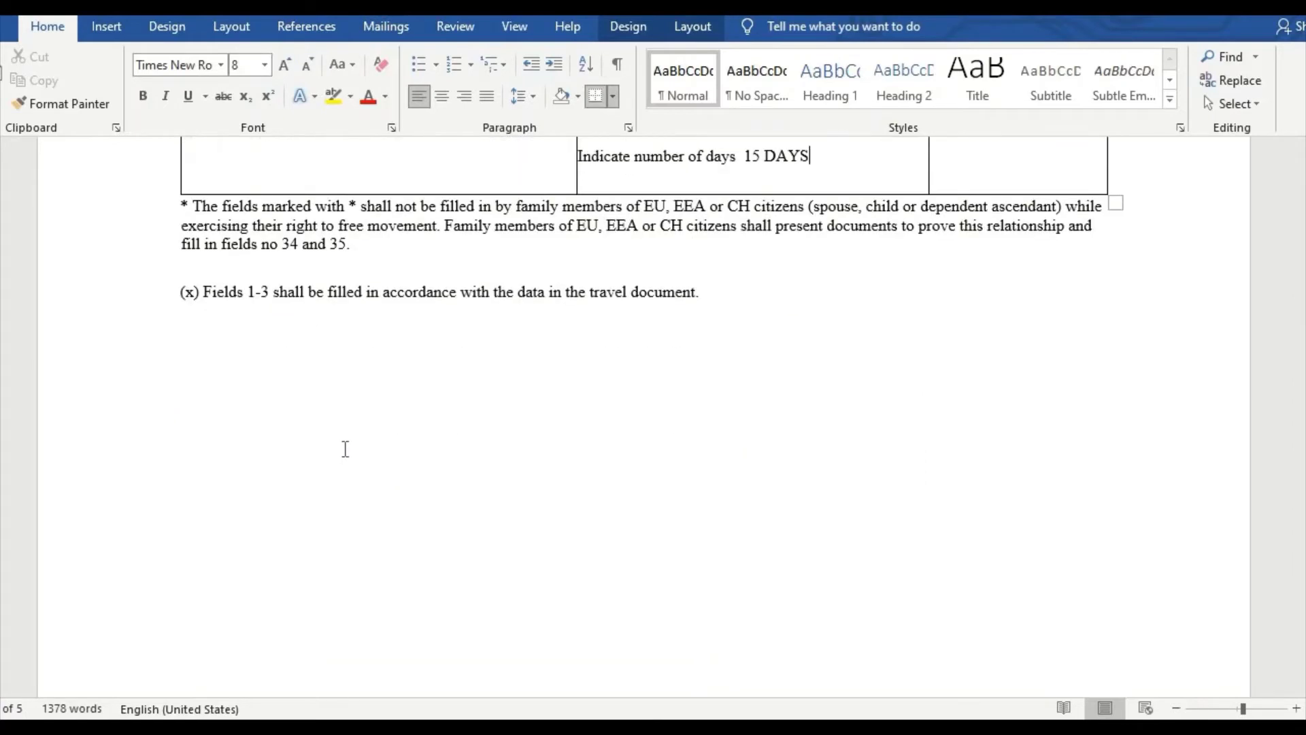
scroll(345, 449, down, 10)
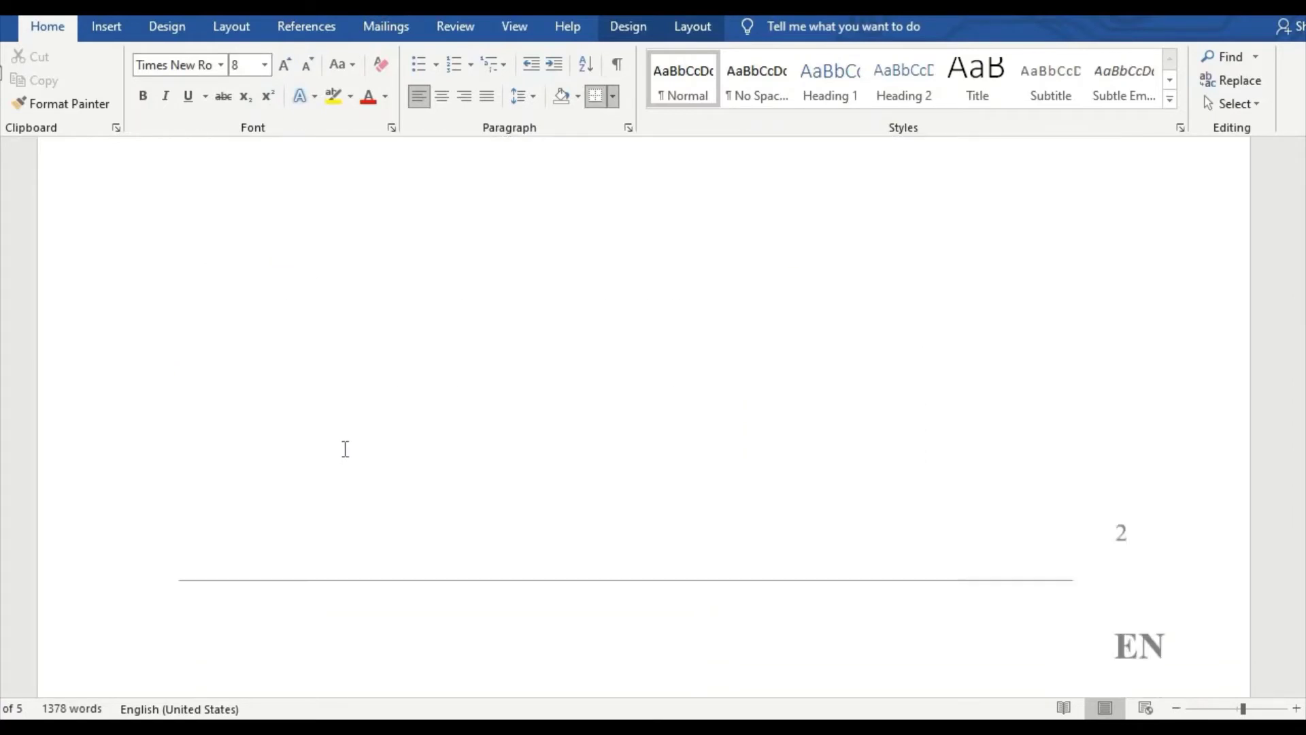
scroll(345, 449, down, 1)
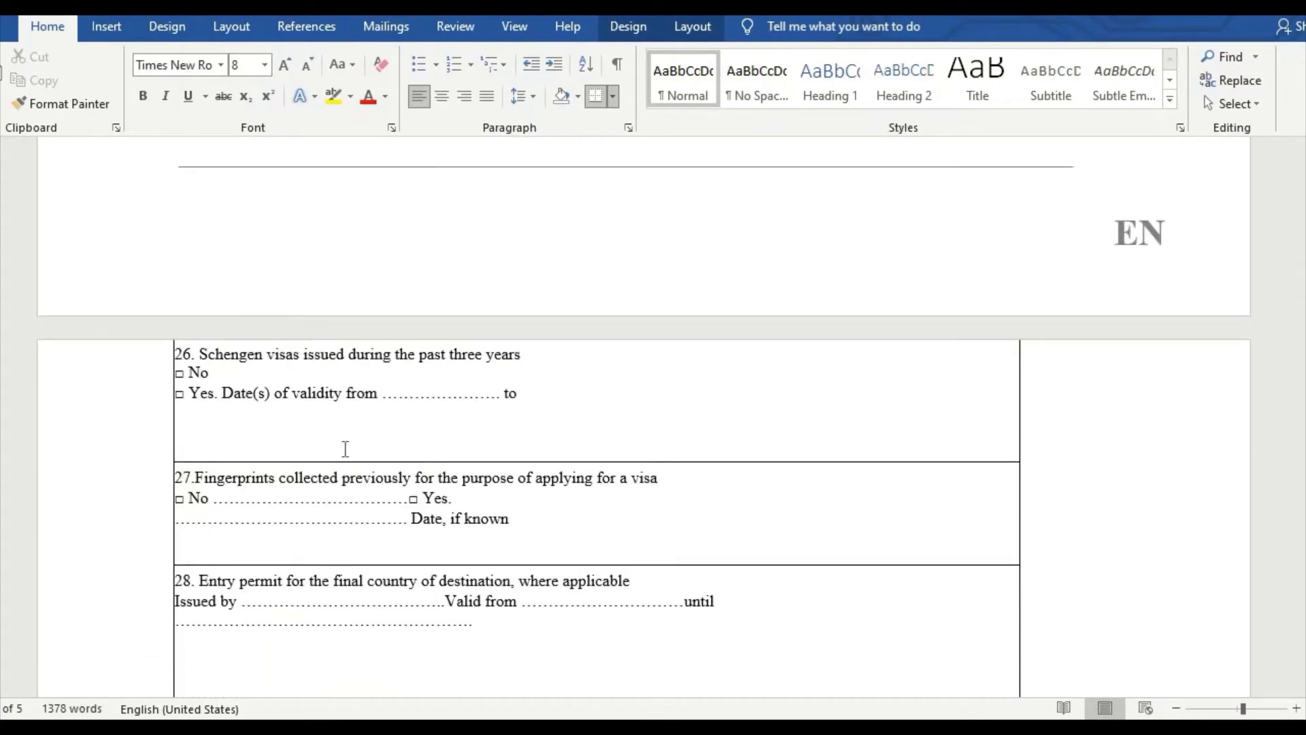
scroll(495, 381, up, 12)
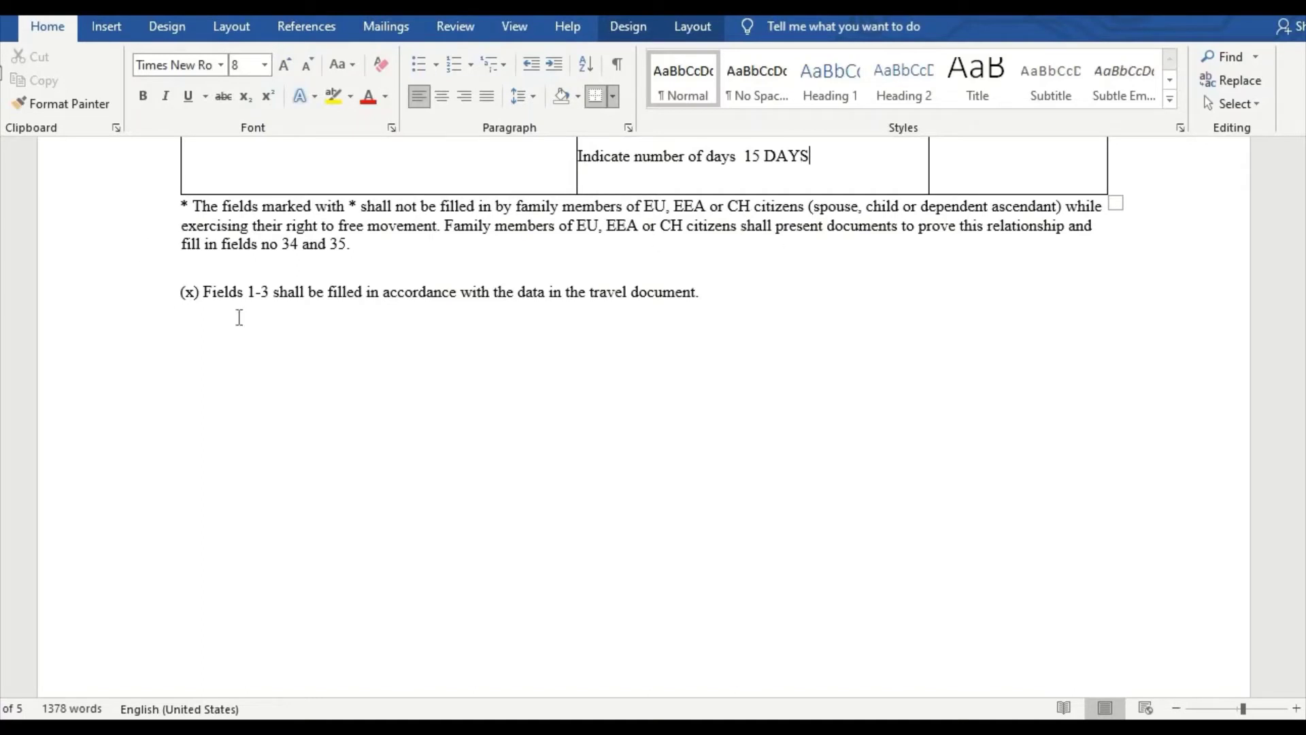
scroll(1096, 370, down, 5)
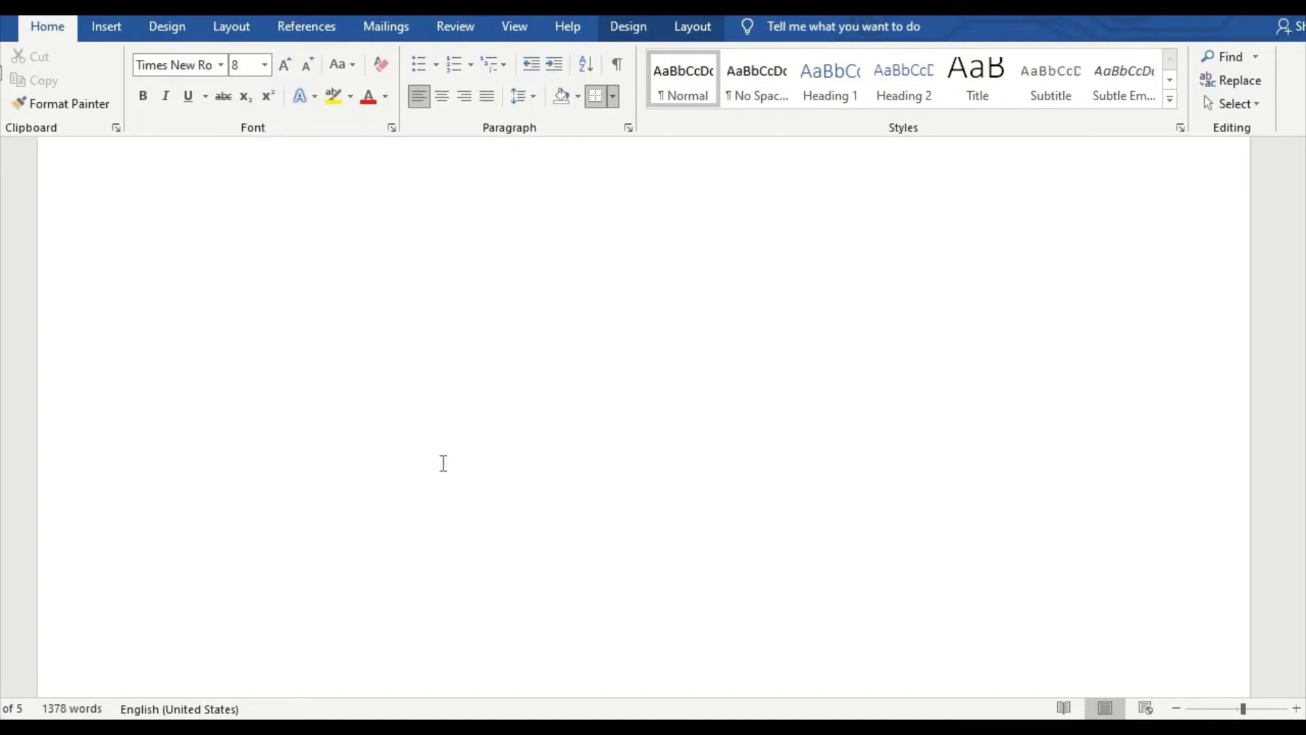
scroll(411, 463, down, 5)
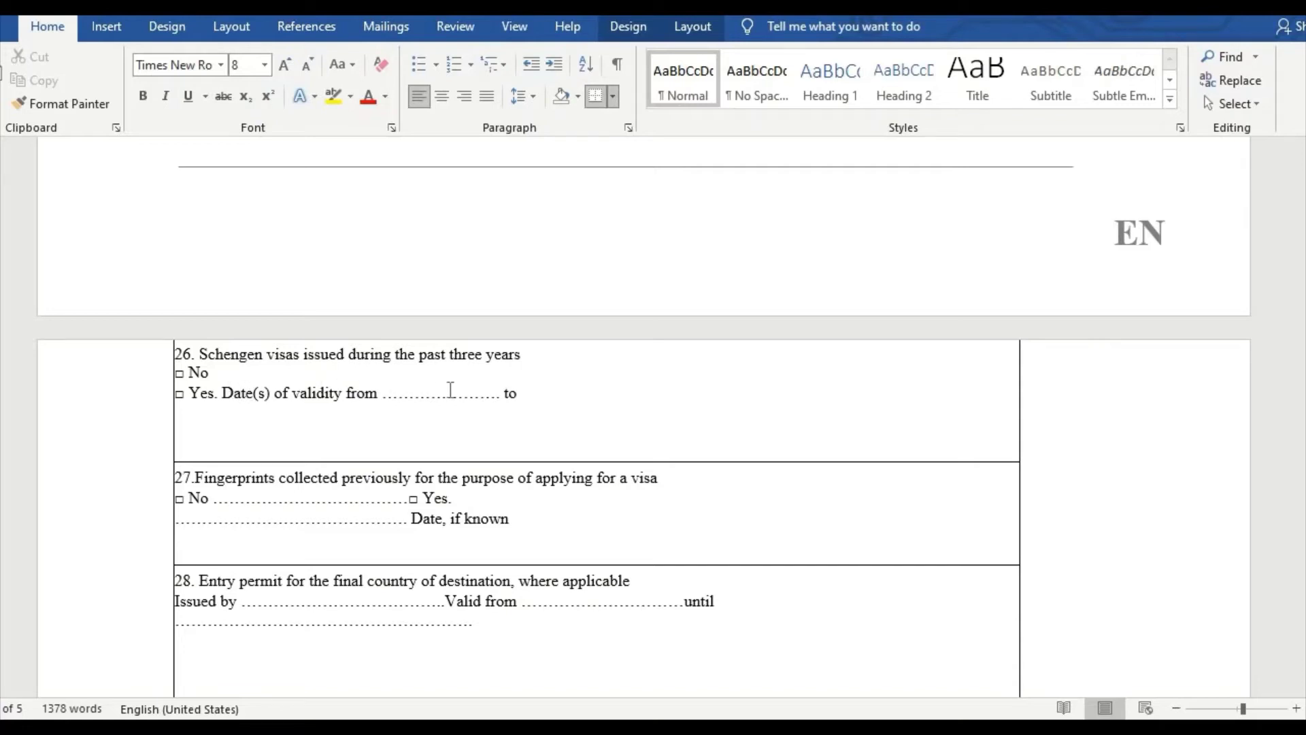
Step: Answer field 26 YES with previous visa validity 01-01-2018 to 16-01-2018
click(261, 379)
text(YES)
click(401, 394)
text(01)
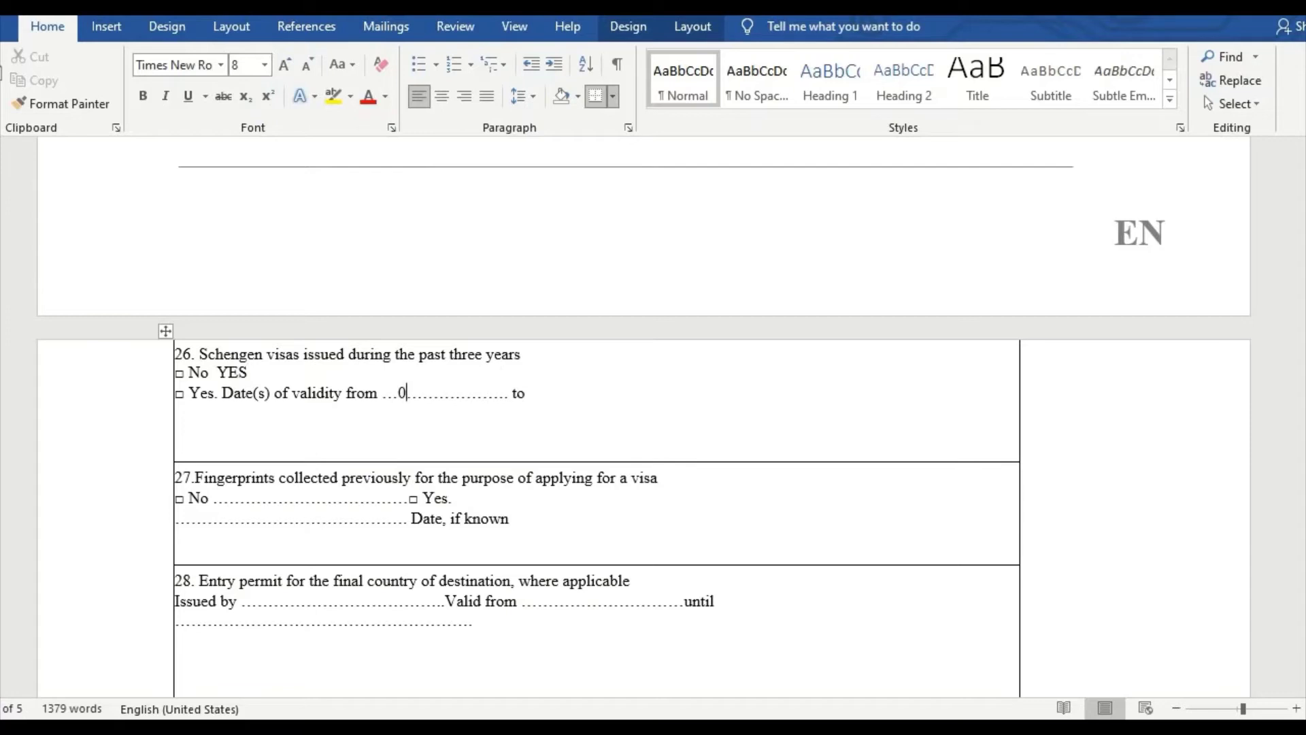
text(-01-2018)
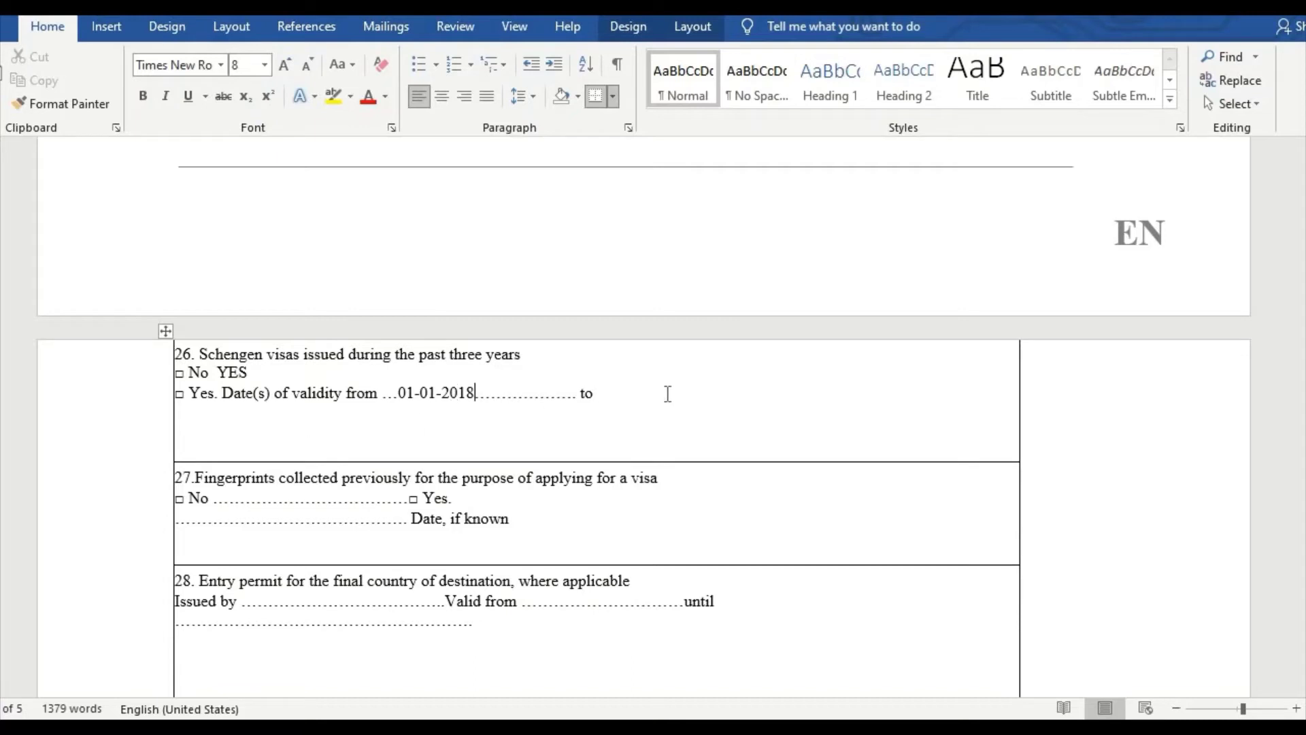
key(End)
text(6-01-2018)
Step: Answer field 27 YES with fingerprint date 01-01-2018 and the visa reference number
click(470, 498)
text(YES)
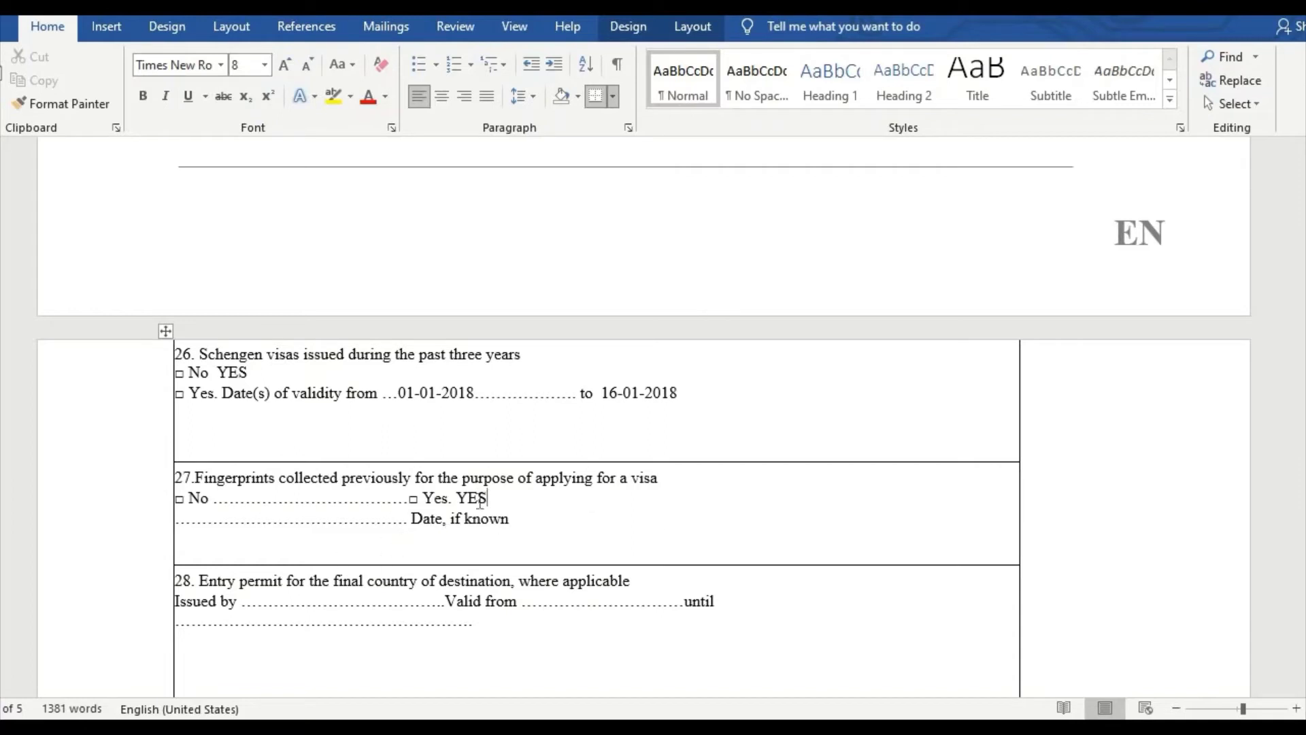
click(230, 522)
text(01-01-)
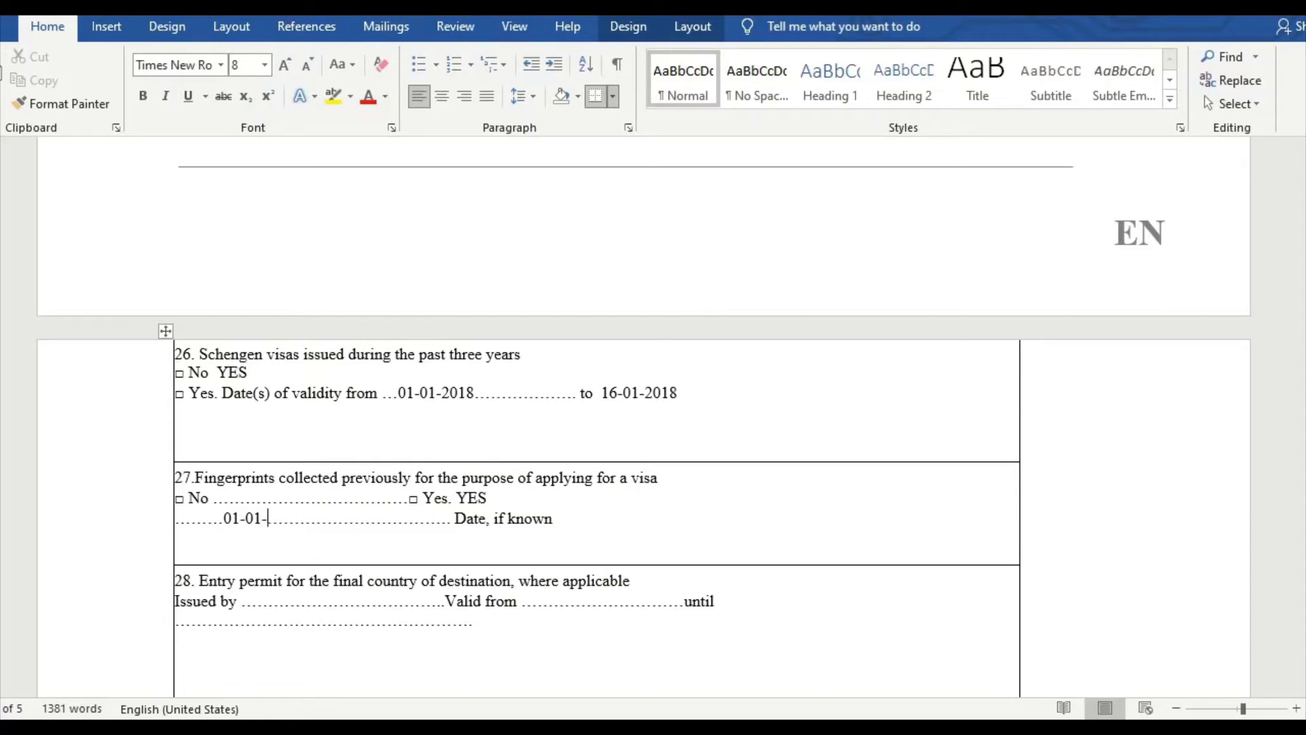
text(201)
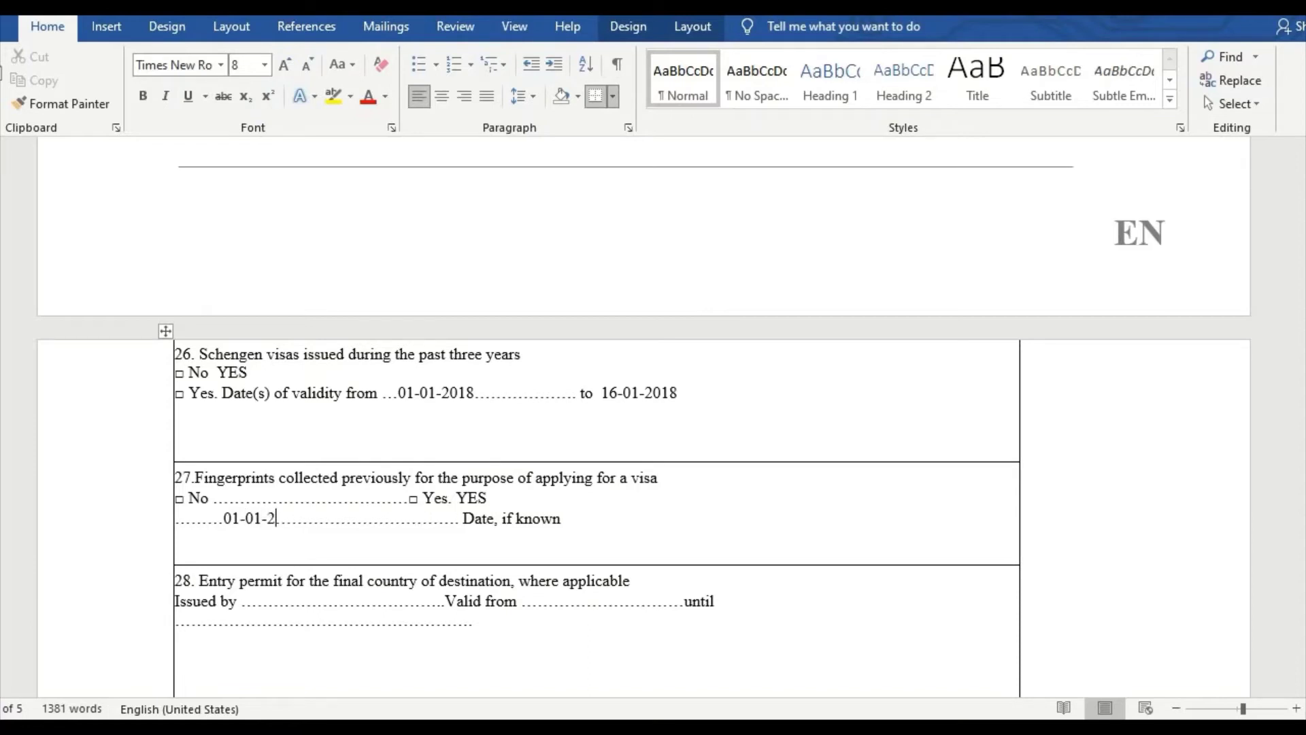
text(8)
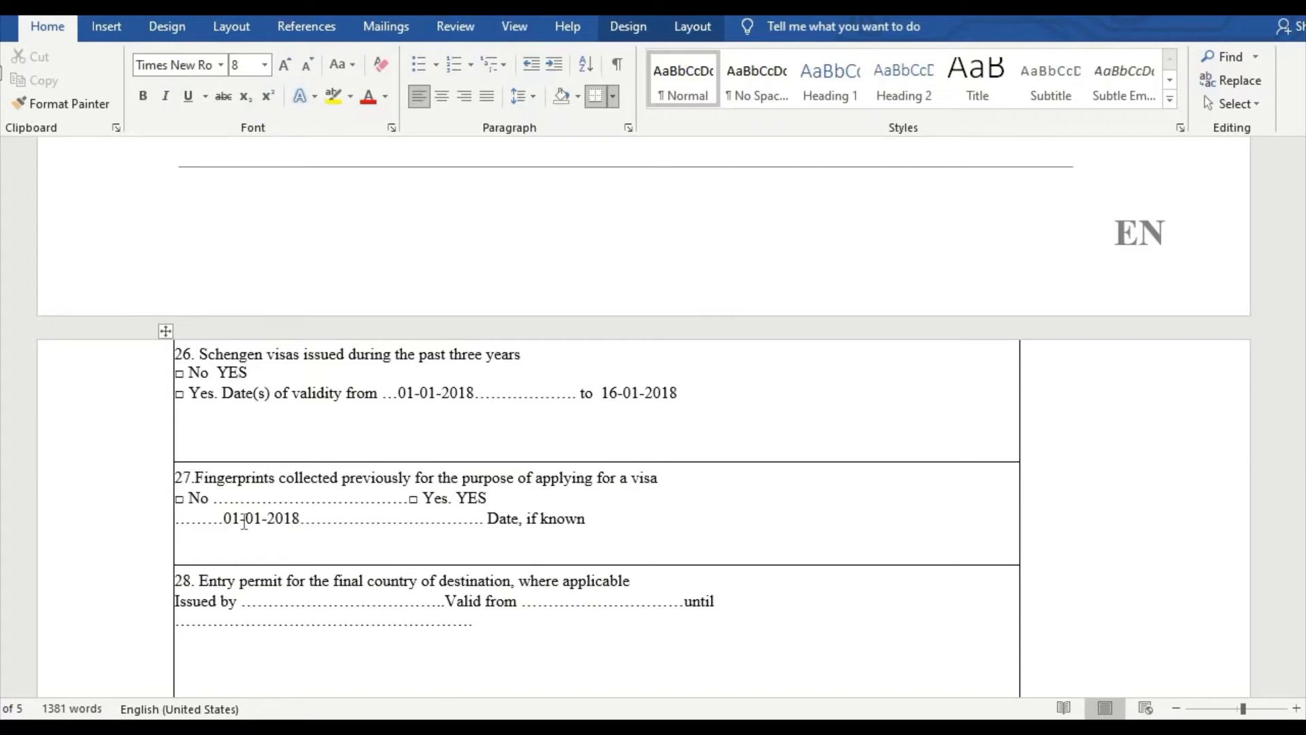
click(264, 496)
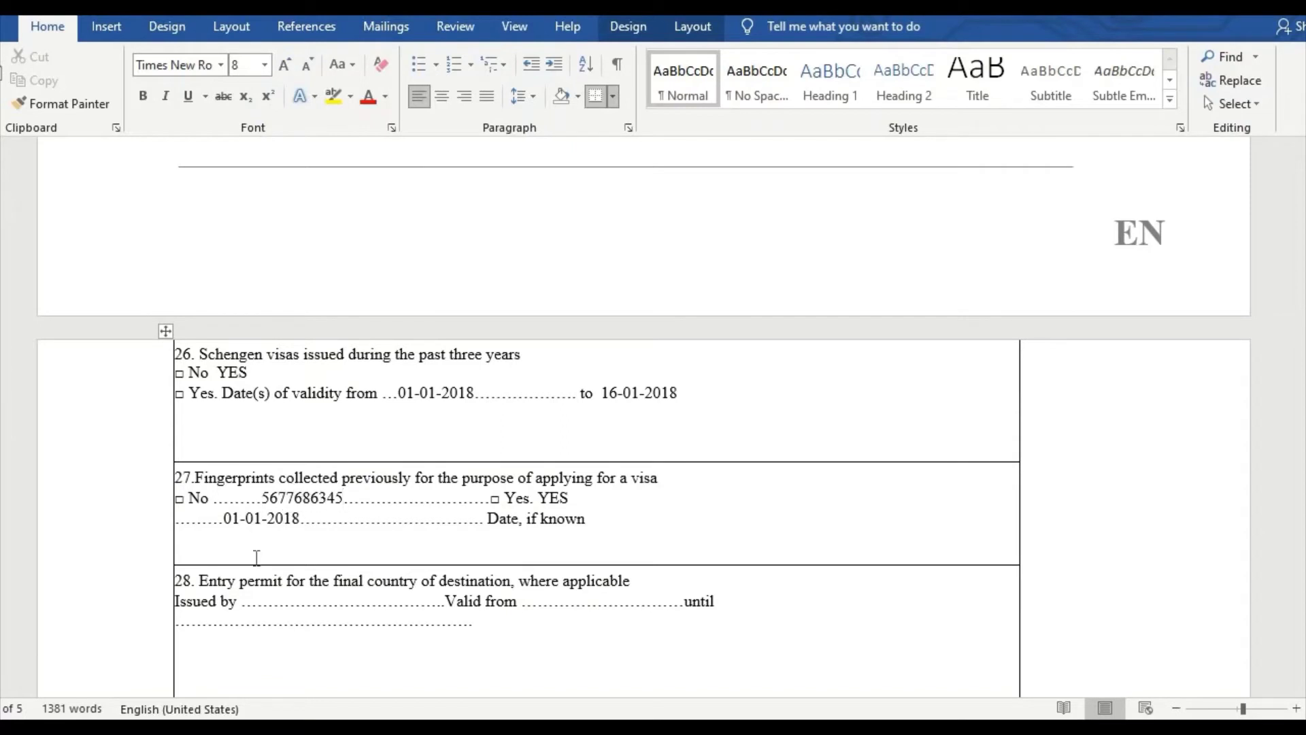
Step: Scroll down until rows 29–31 and the inviting person's Address/Telephone rows are visible
scroll(257, 554, down, 1)
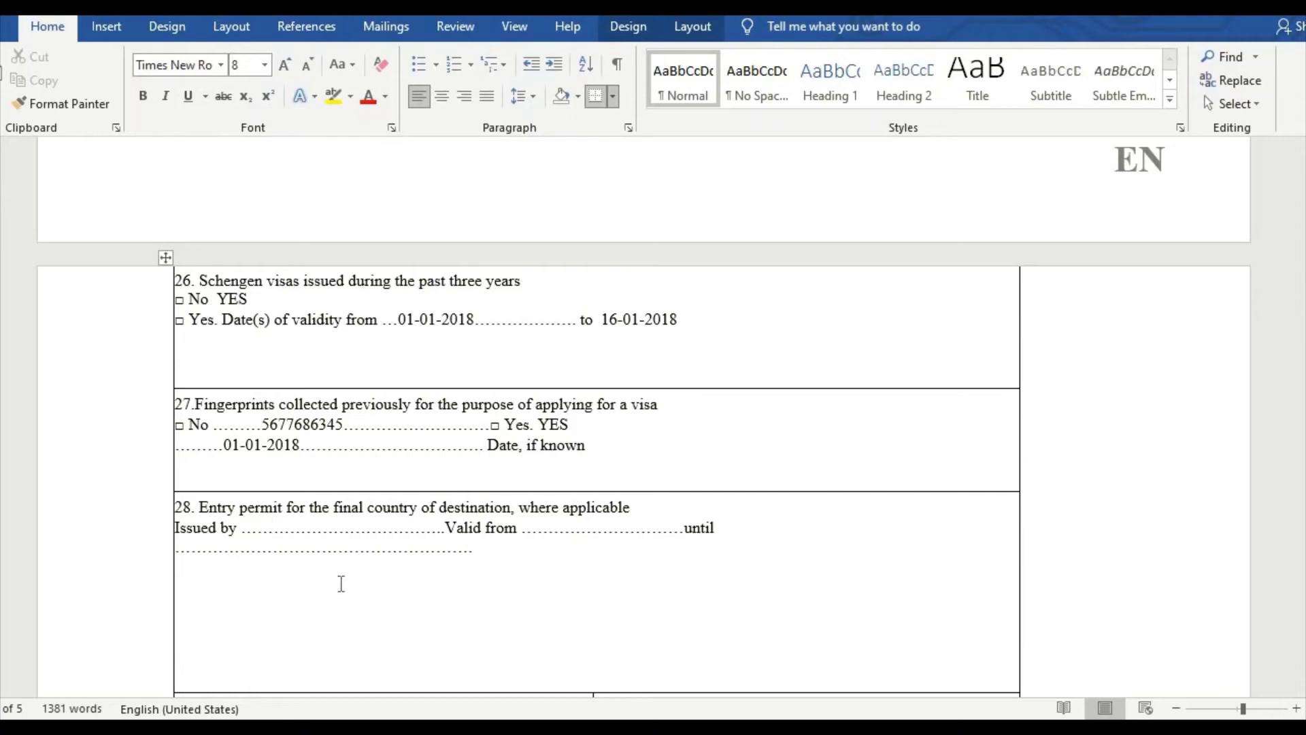
scroll(327, 565, down, 2)
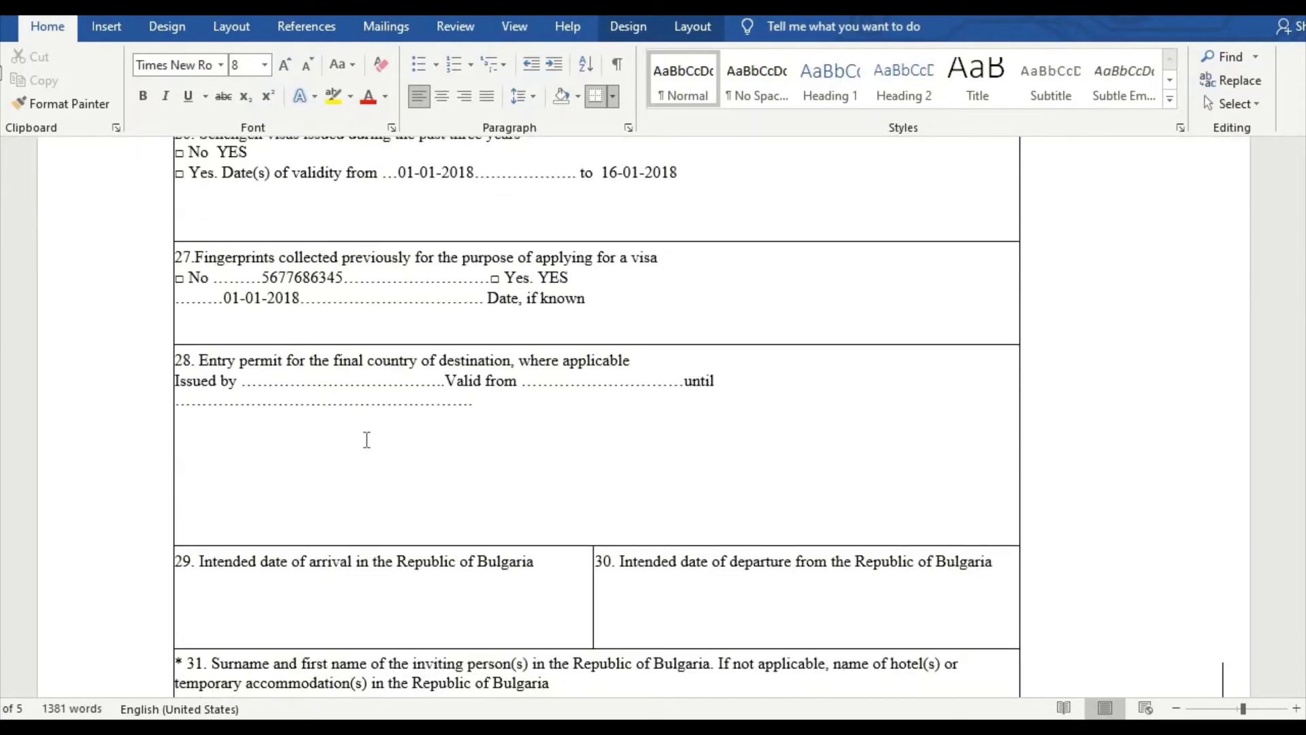
scroll(367, 441, down, 2)
Step: Enter 01-05-2021 as the intended arrival date in field 29
scroll(367, 441, down, 1)
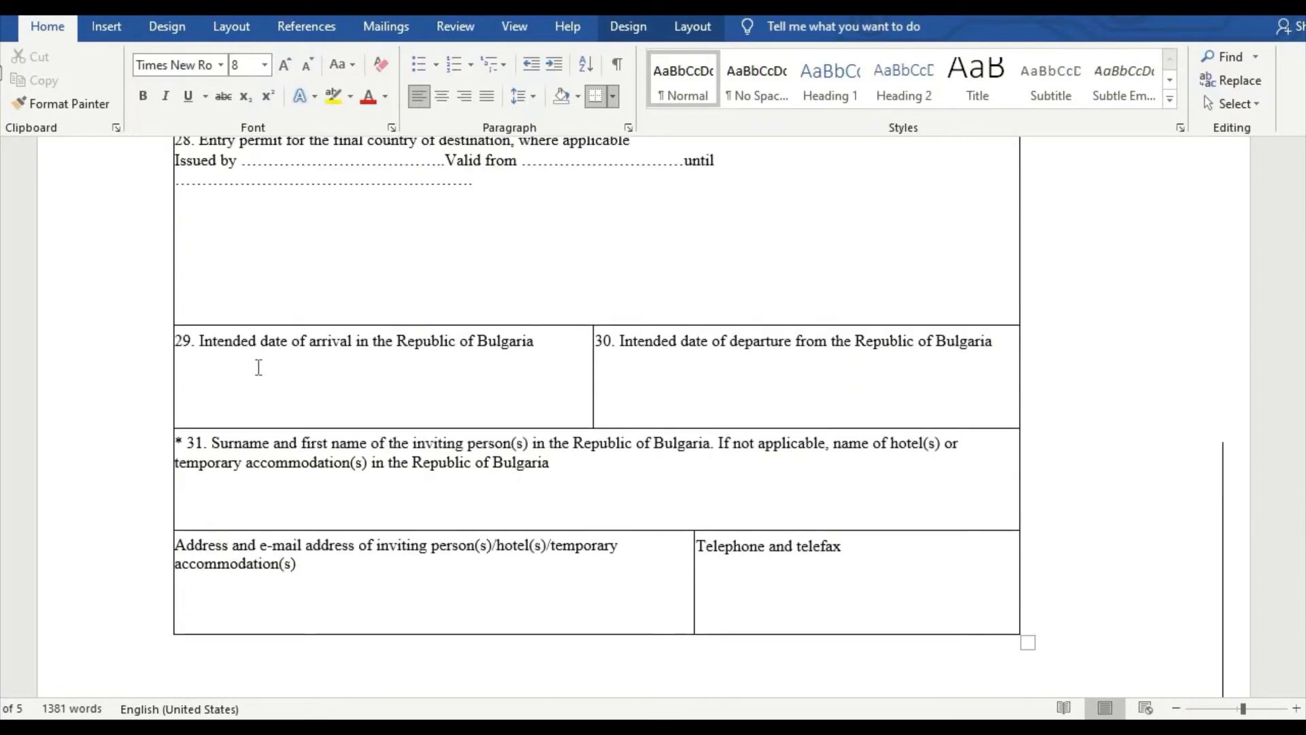
click(233, 385)
text(01-05-2021)
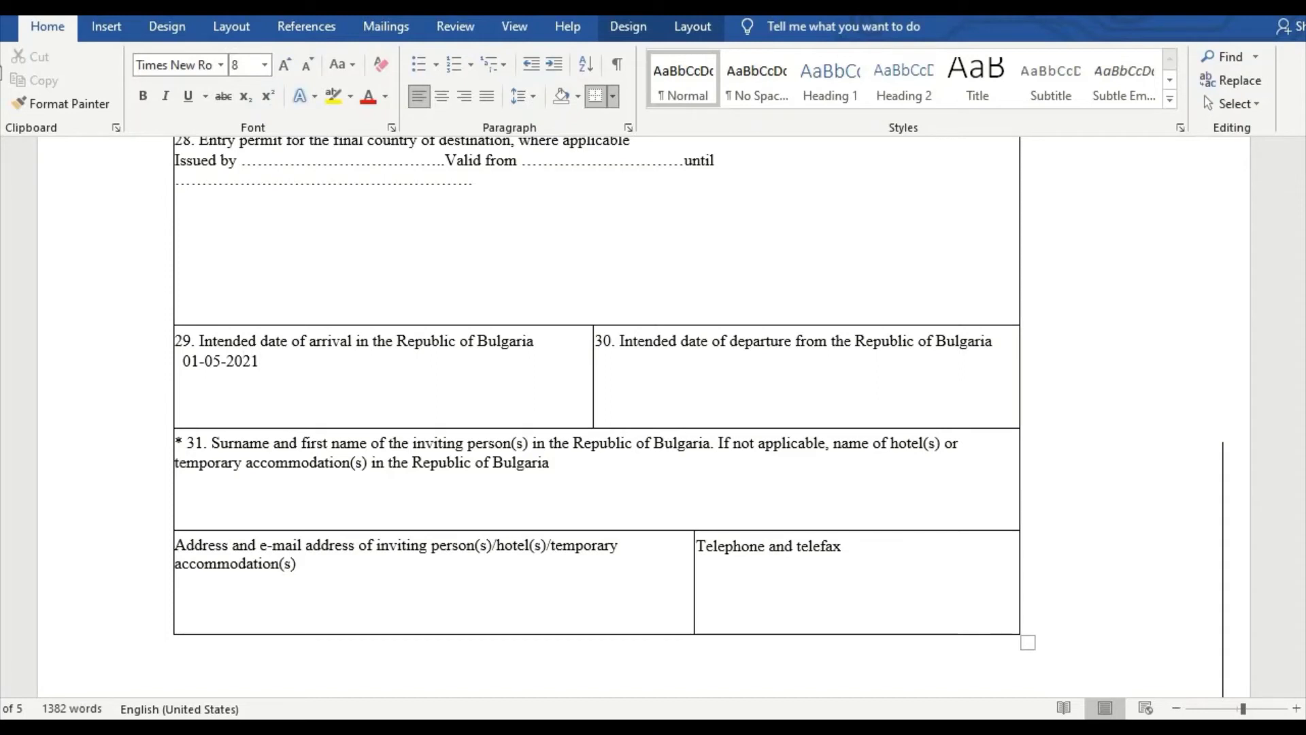
key(Tab)
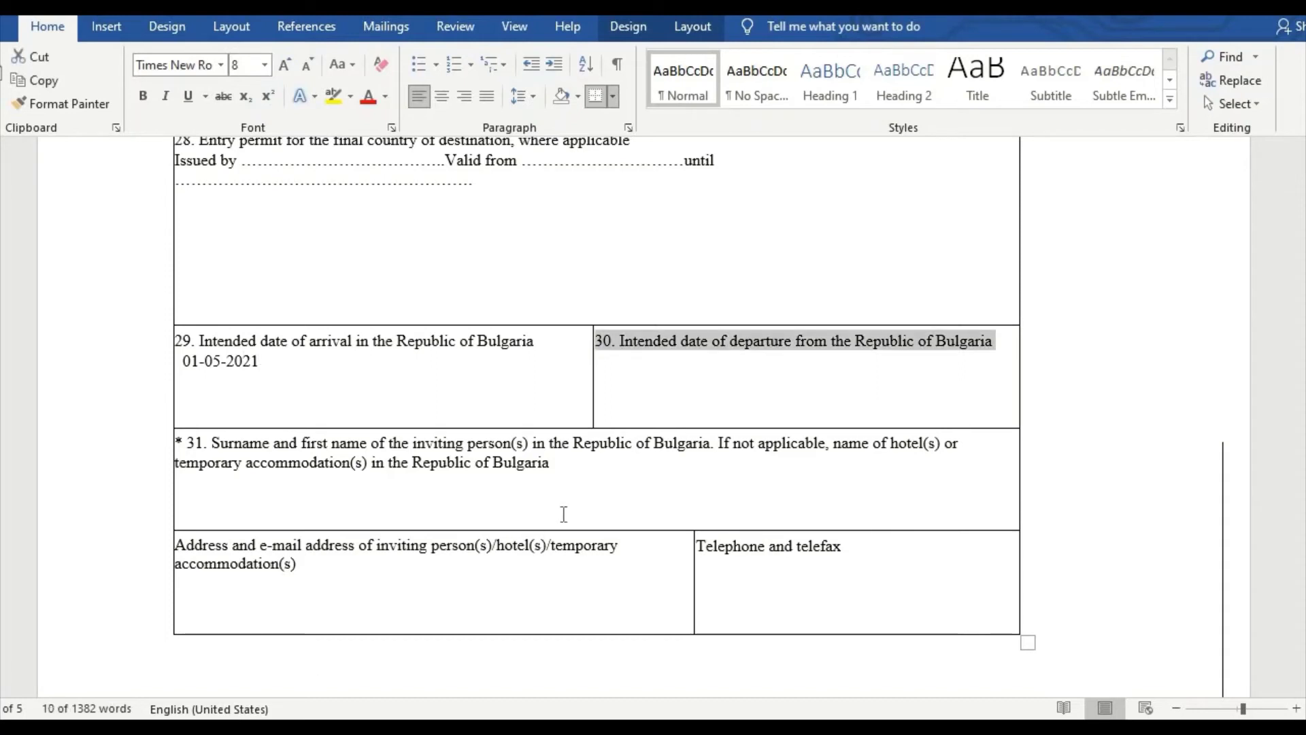
Step: Enter 16-05-2021 as the intended departure date in field 30
click(634, 382)
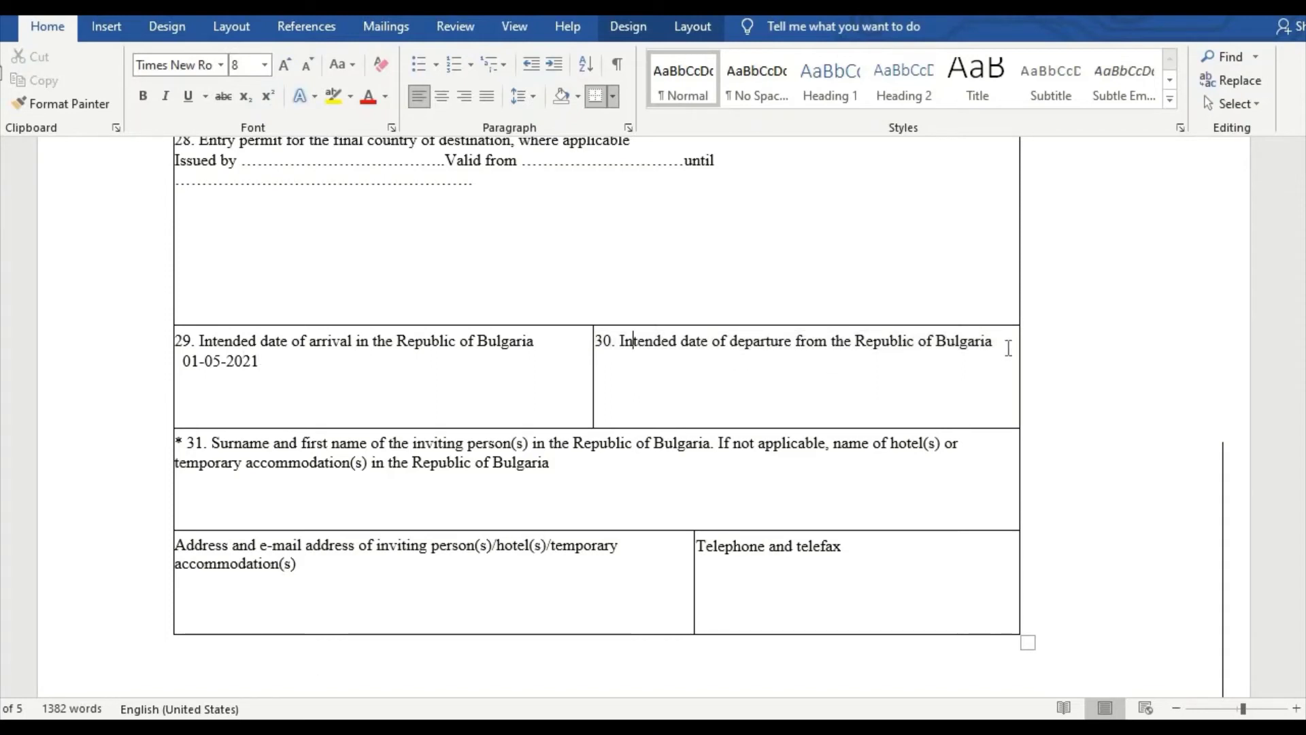
click(953, 408)
text(16)
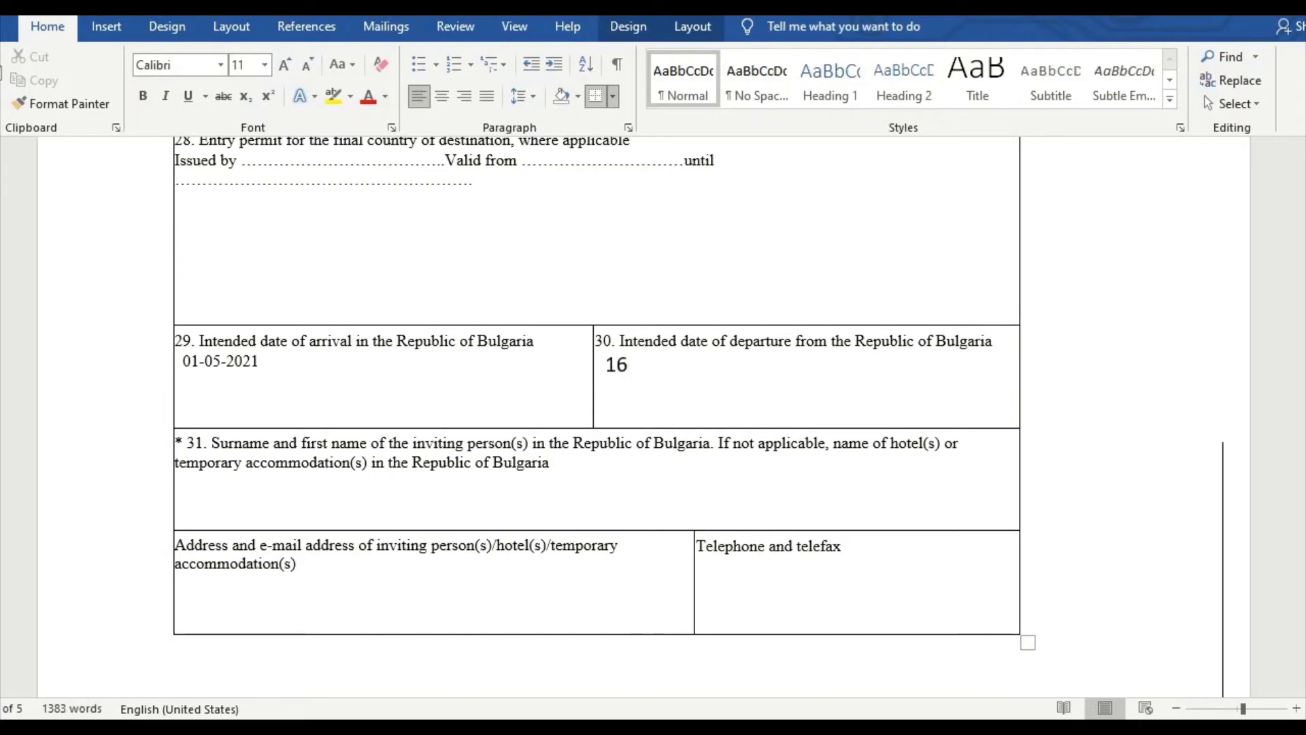
text(-05-2021)
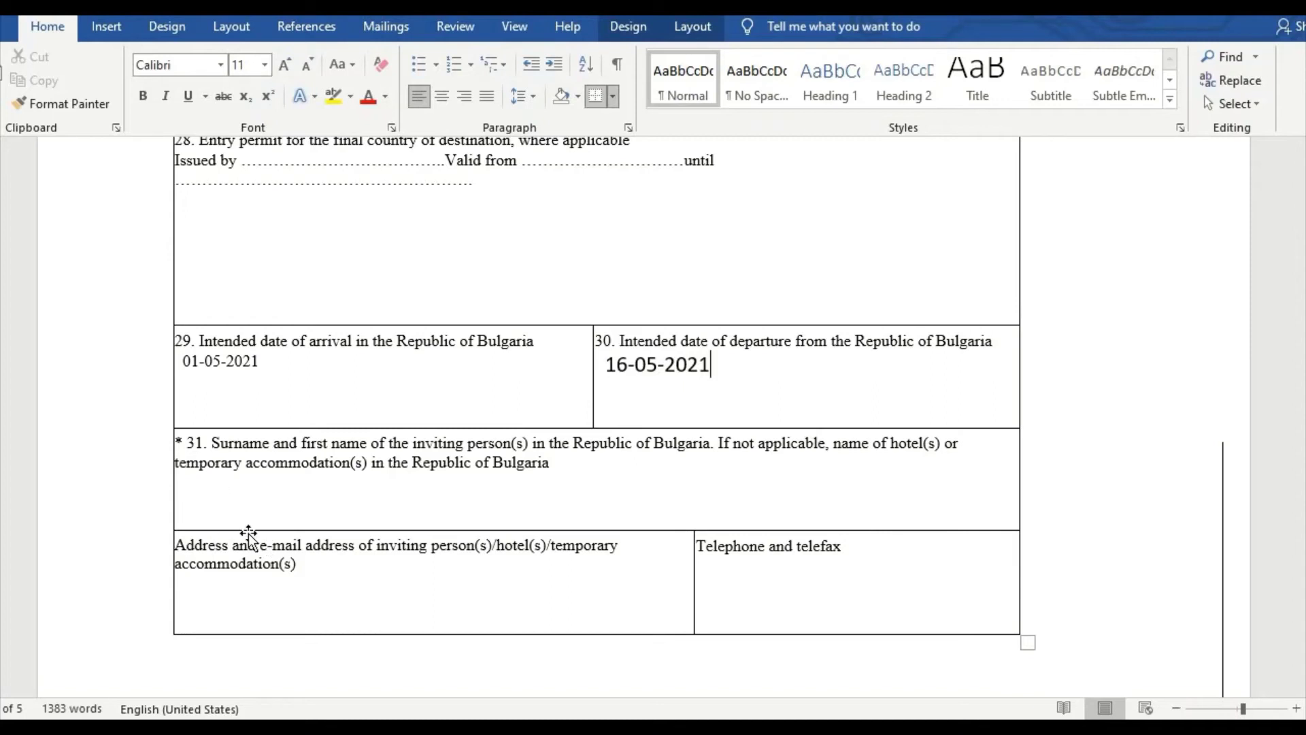
click(599, 474)
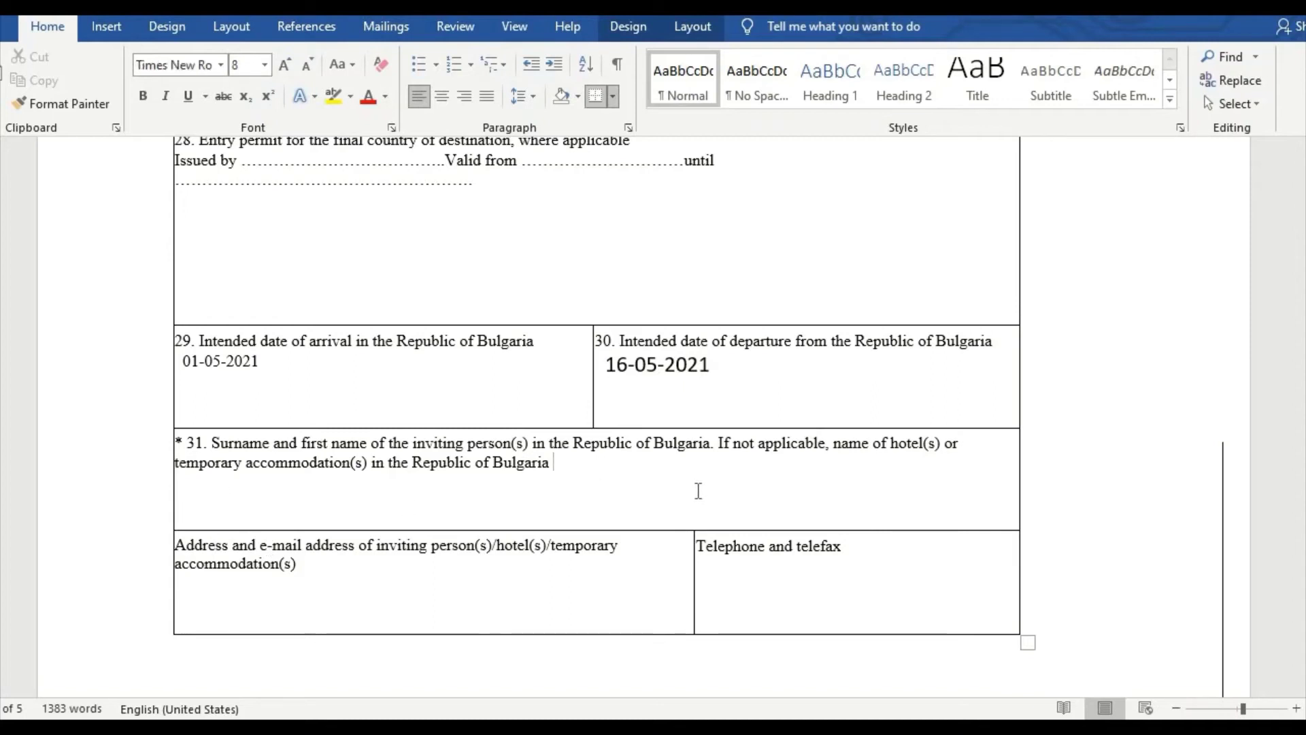
Step: Type the inviting person's surname and first name under field 31, correcting typos
click(175, 483)
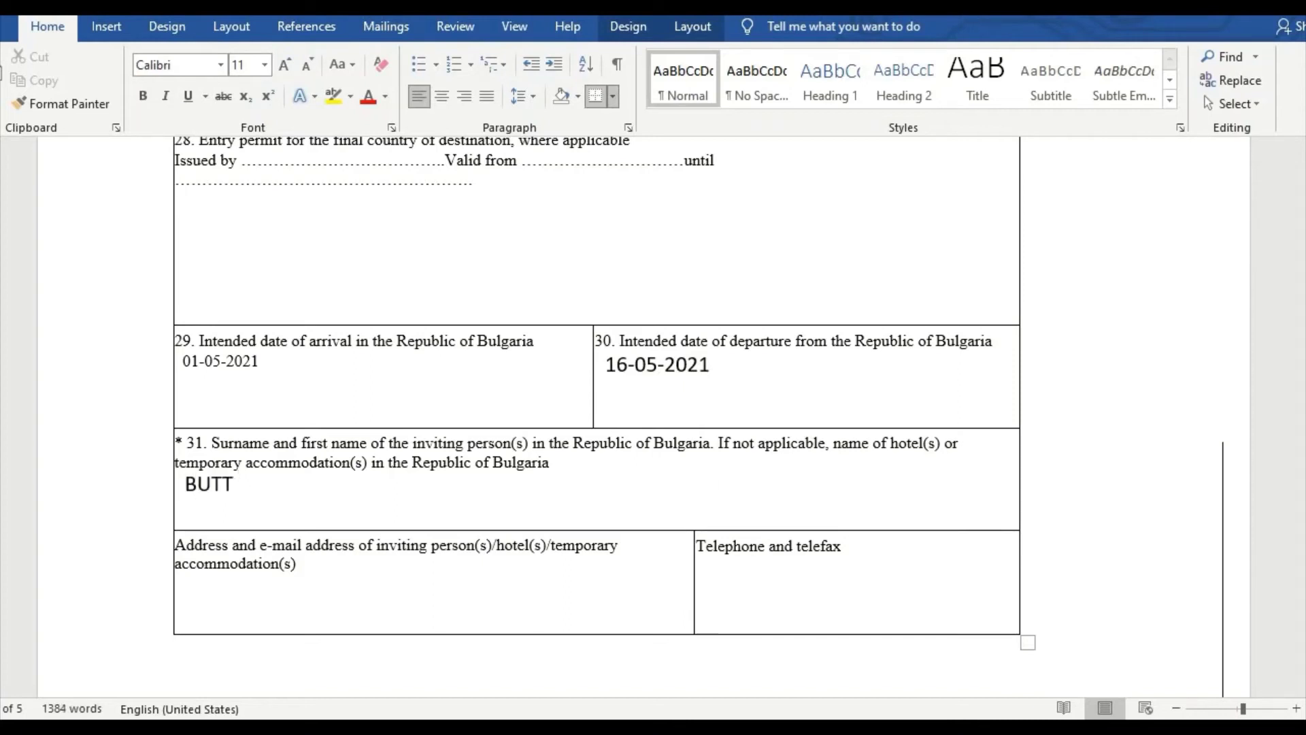
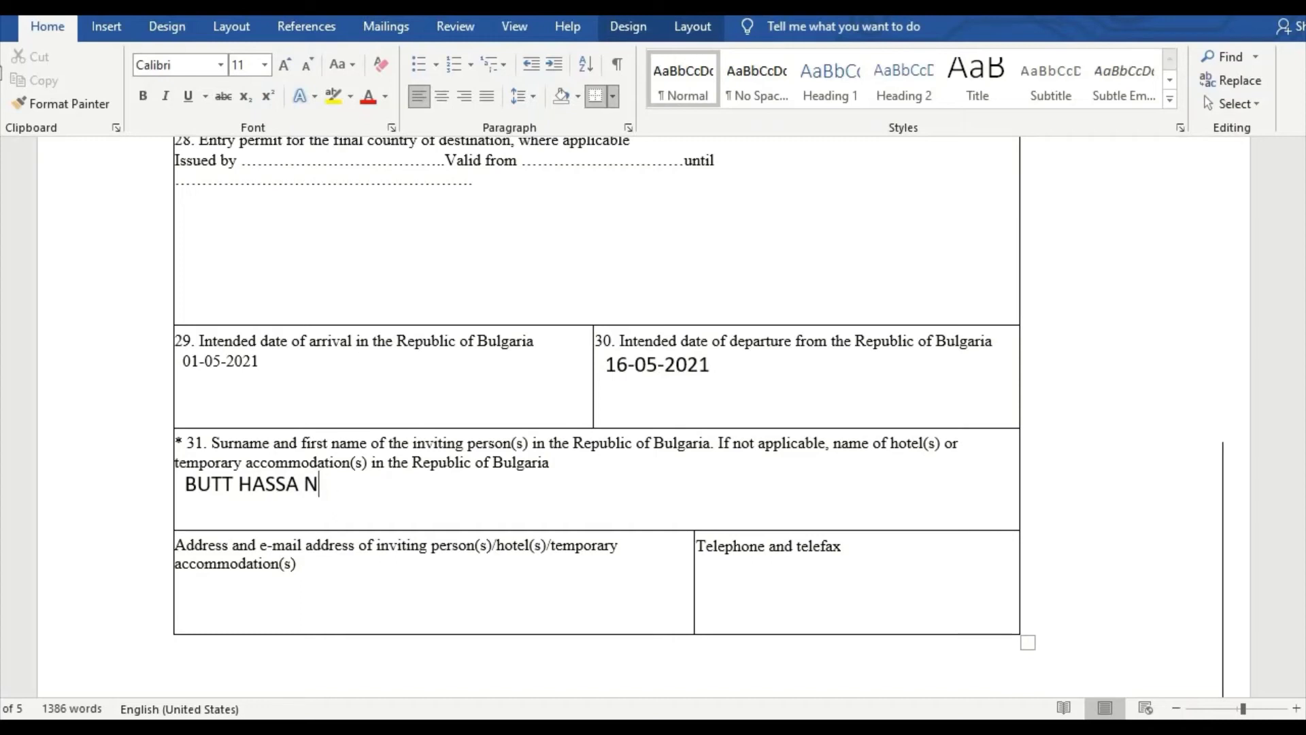
Step: Enter BULGARIA and the inviting person's e-mail address in the address field
click(560, 601)
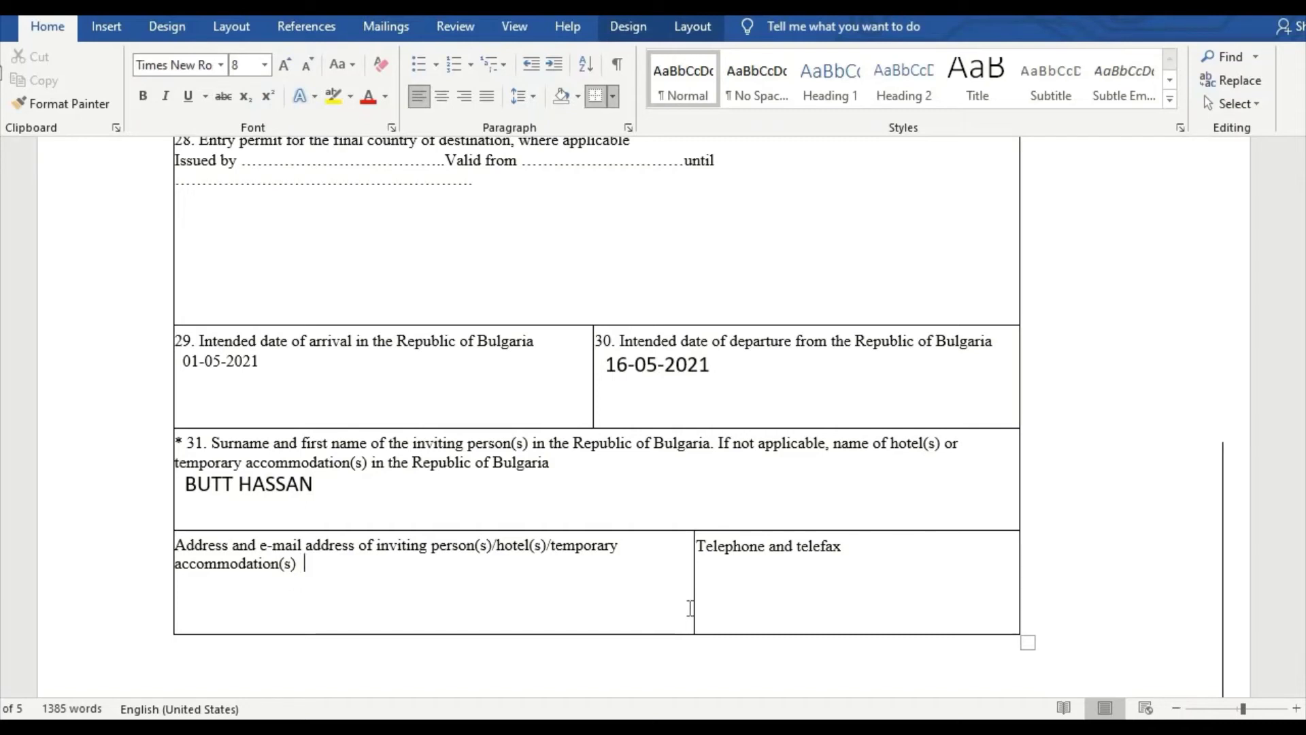
text(BULGARIA)
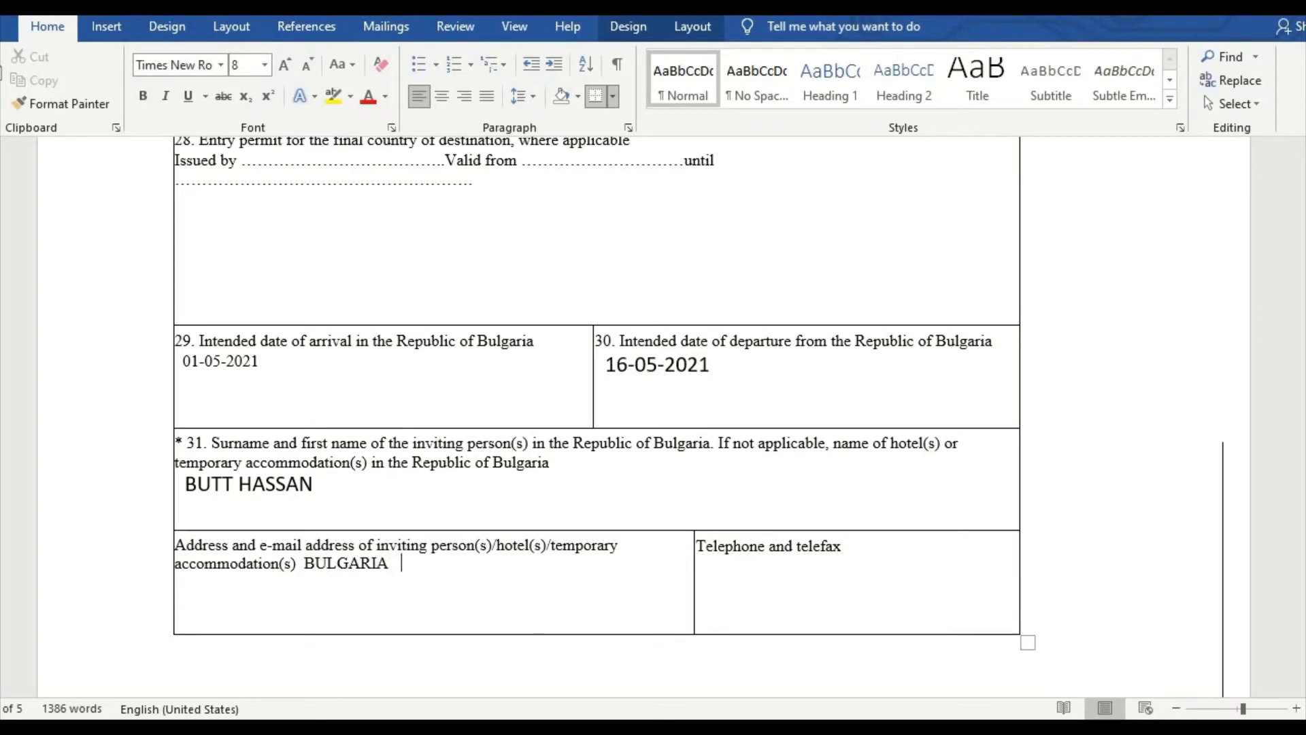
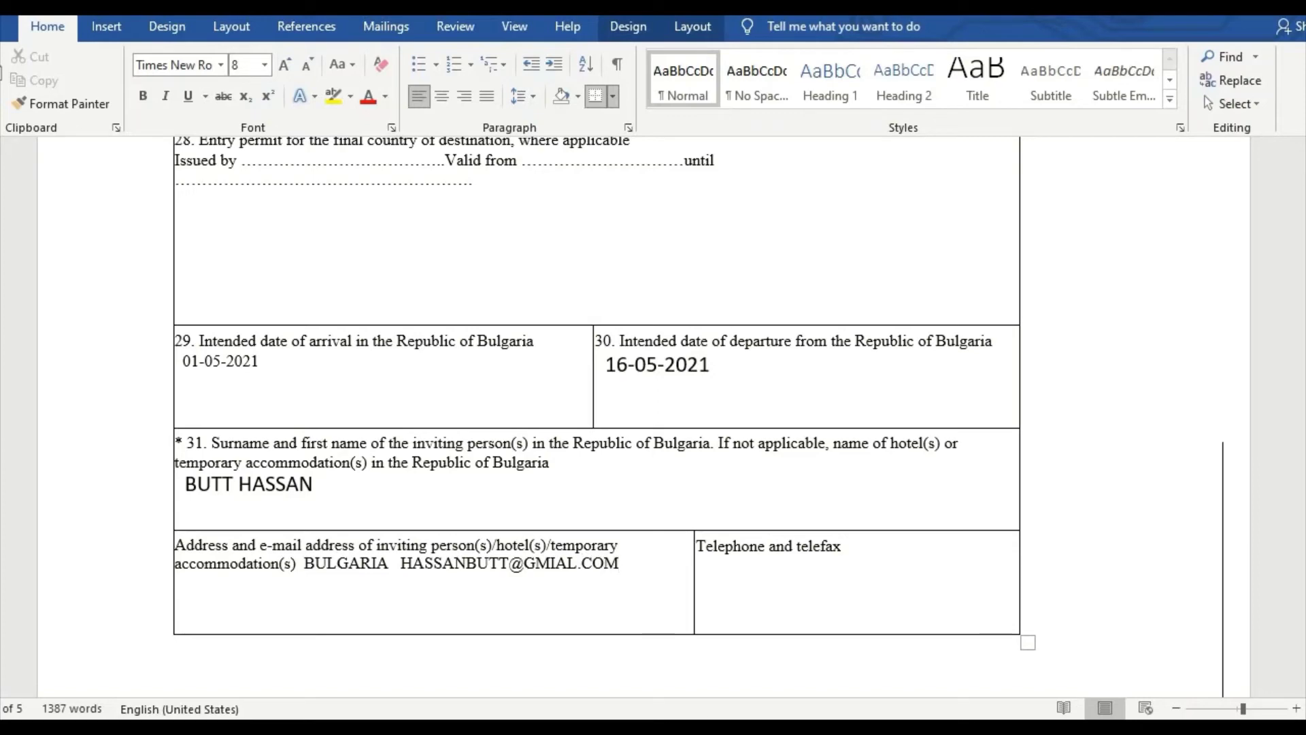
Step: Fill in the inviting person's telephone and telefax number
click(735, 582)
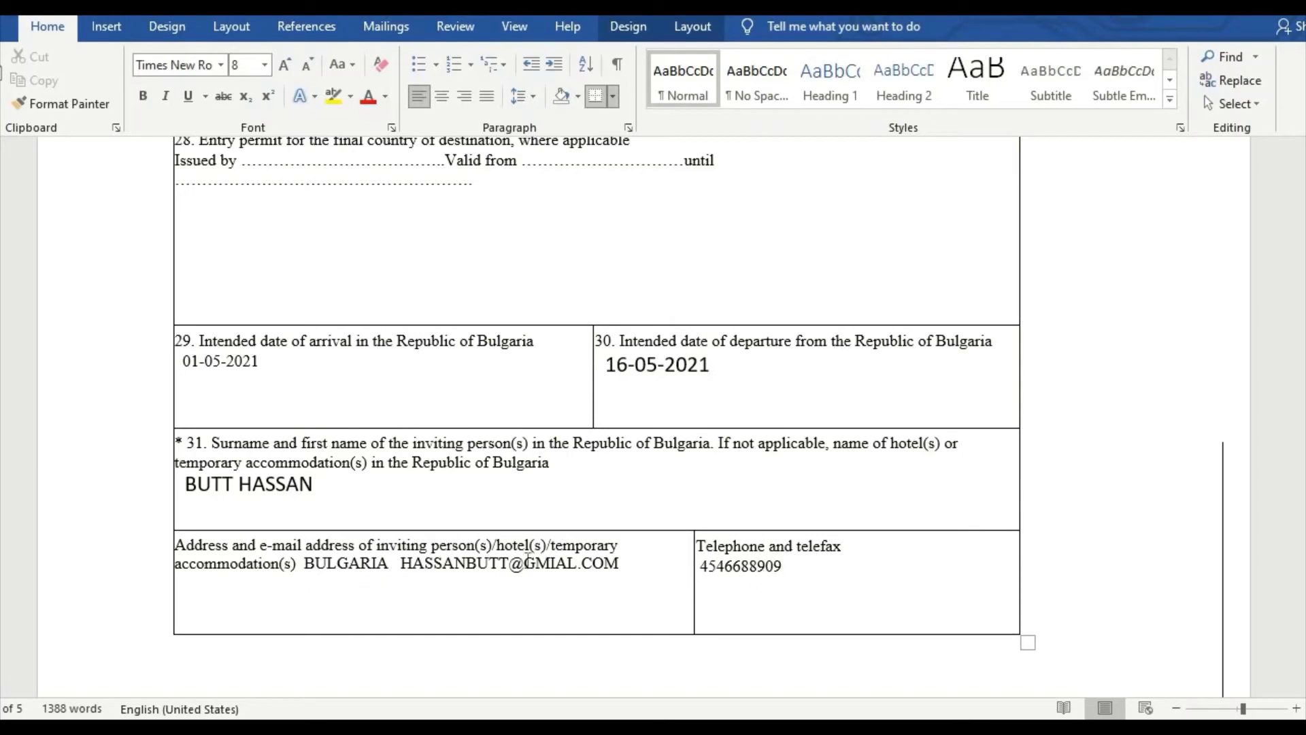
Step: Leave the inviting company field 32 blank and move on to field 33, travel and living costs
scroll(681, 469, down, 10)
scroll(621, 444, down, 10)
scroll(621, 444, down, 1)
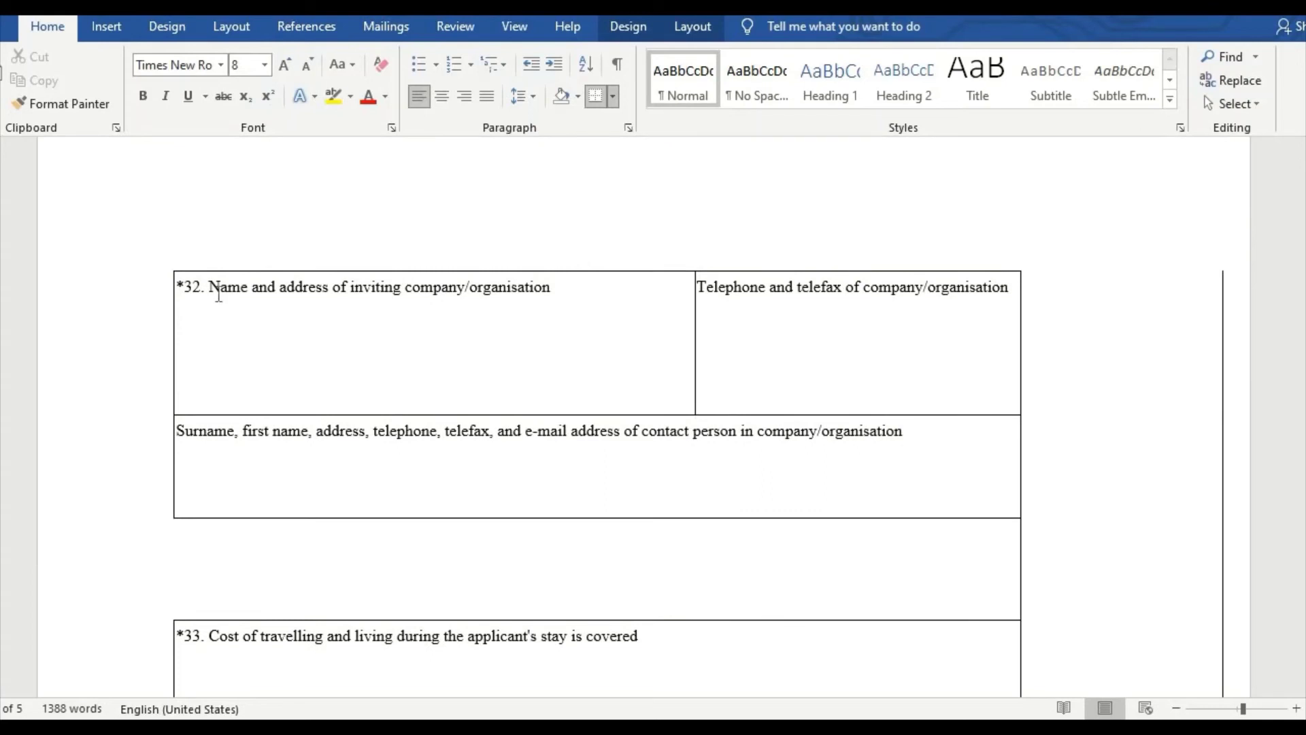
click(566, 287)
scroll(266, 415, down, 3)
scroll(285, 300, up, 3)
scroll(272, 341, down, 8)
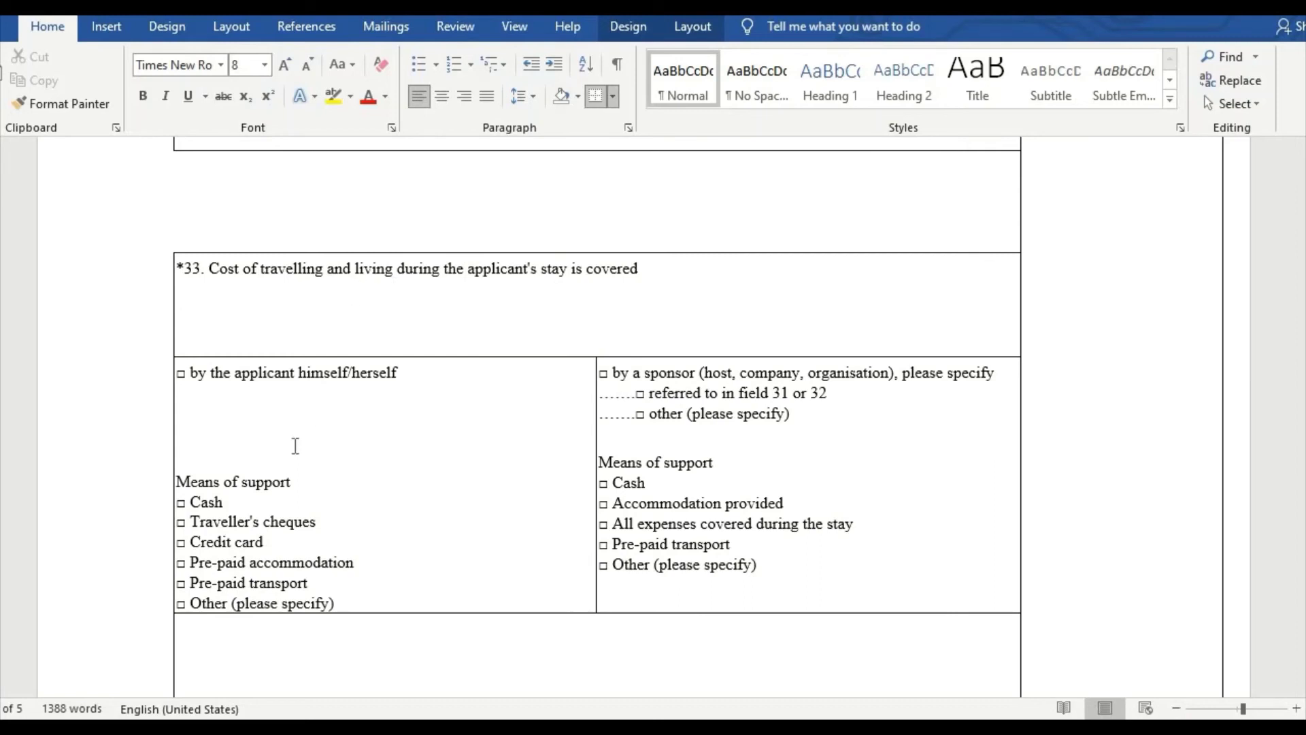
Step: Enter HIMSELF under the applicant-pays option, plus CASH and CREDIT CARD as means of support
click(353, 429)
text(HIMSELF)
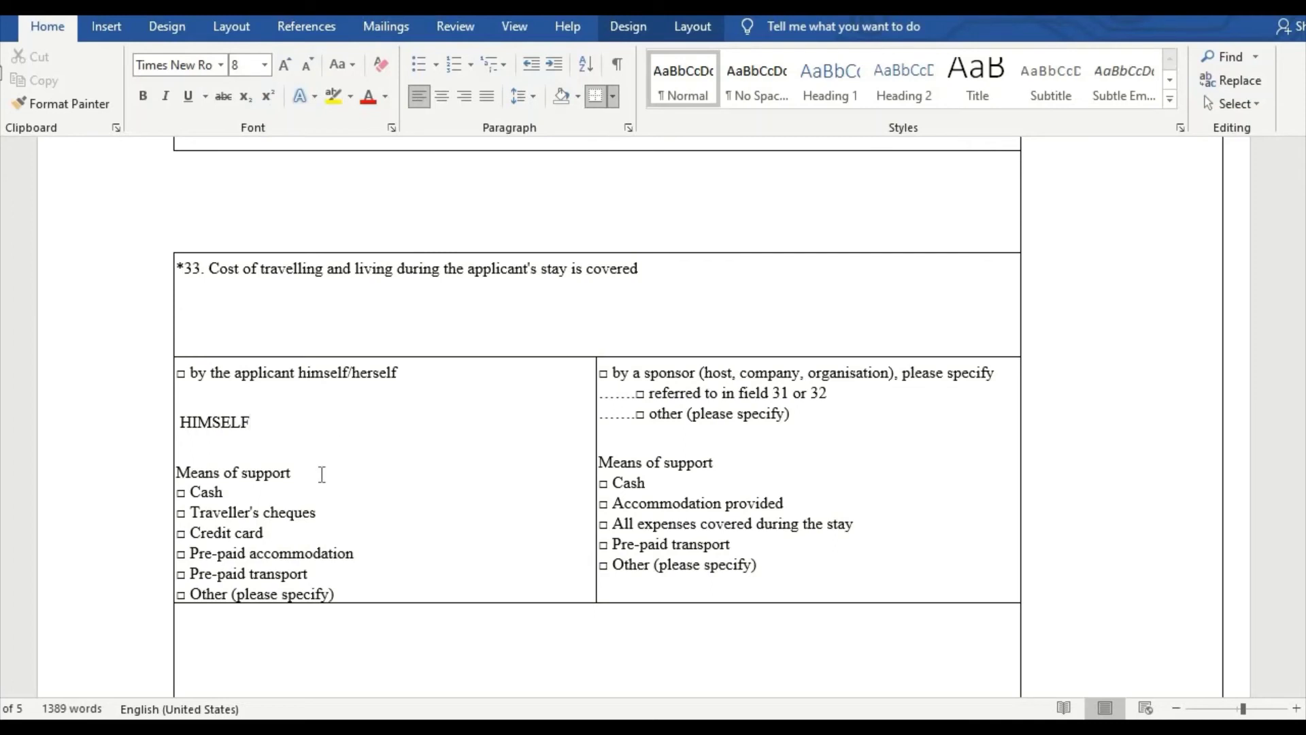
key(Return)
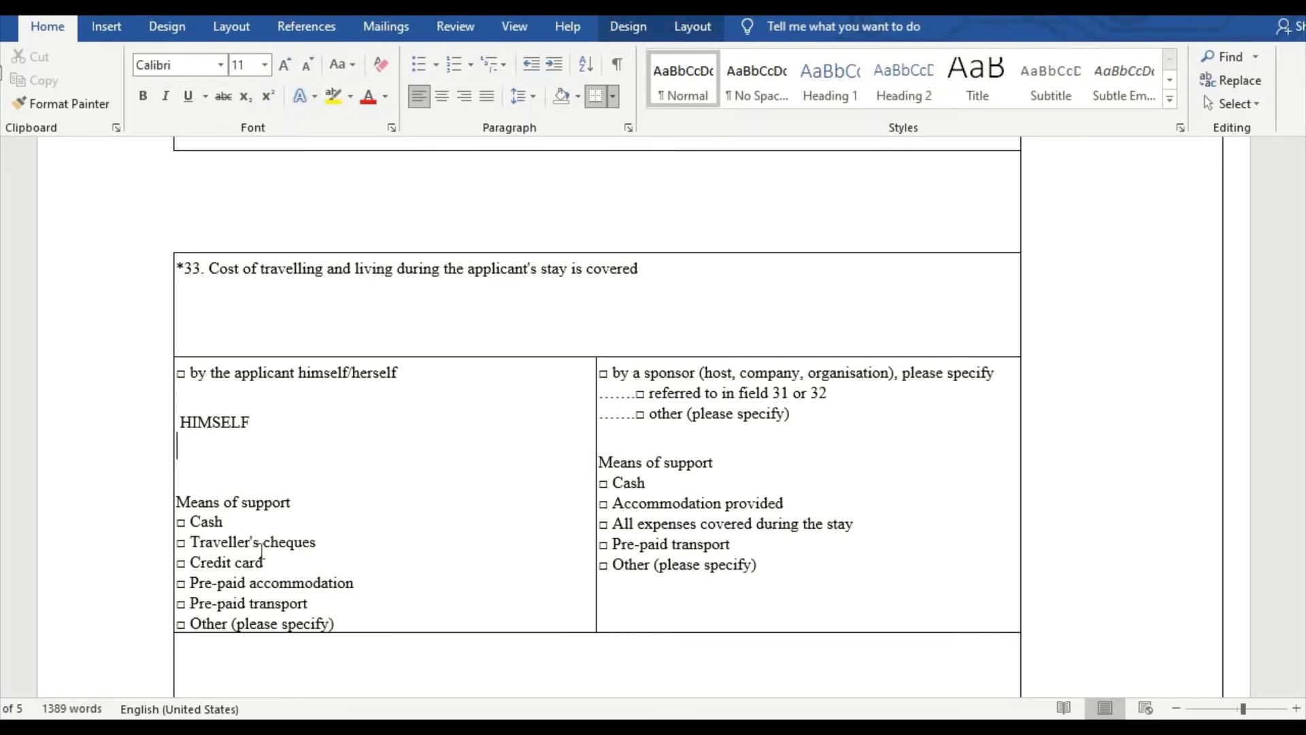
click(254, 522)
text(CAH)
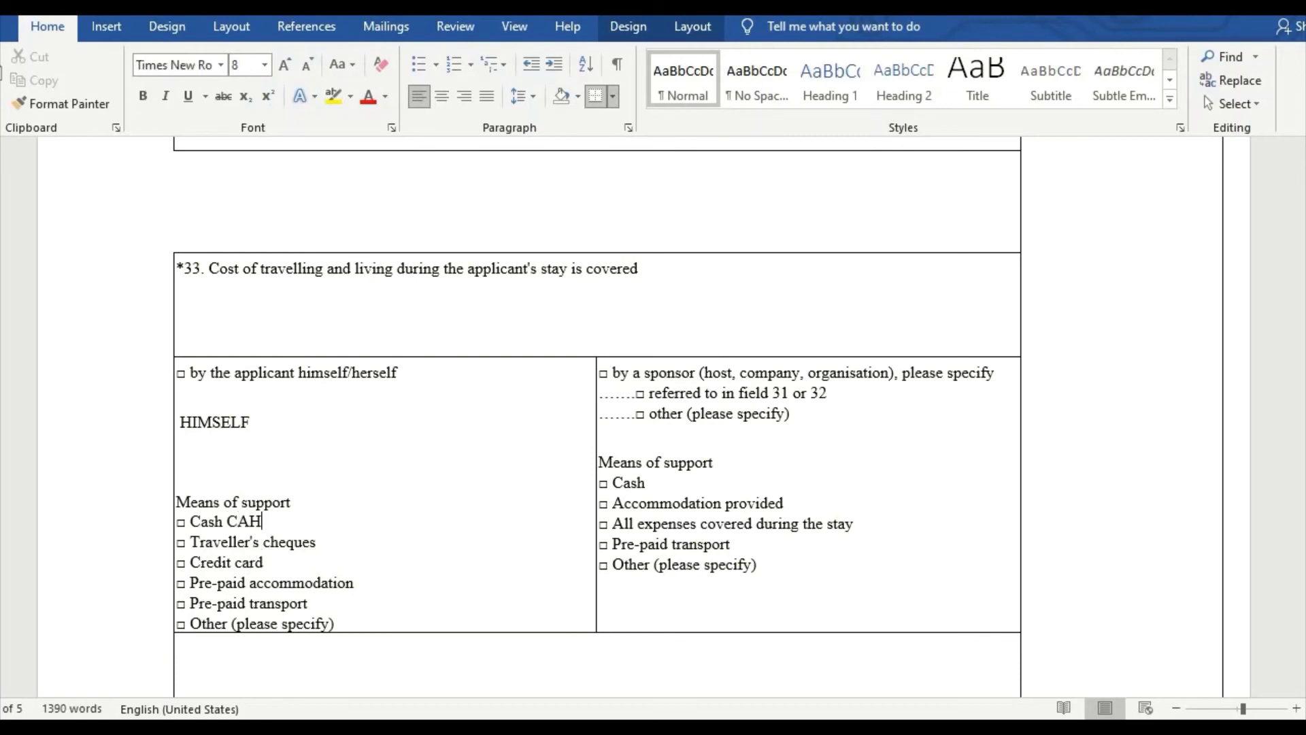
key(BackSpace)
key(BackSpace)
key(BackSpace)
text(CASH)
key(Down)
key(Down)
text(CREDIT CARD)
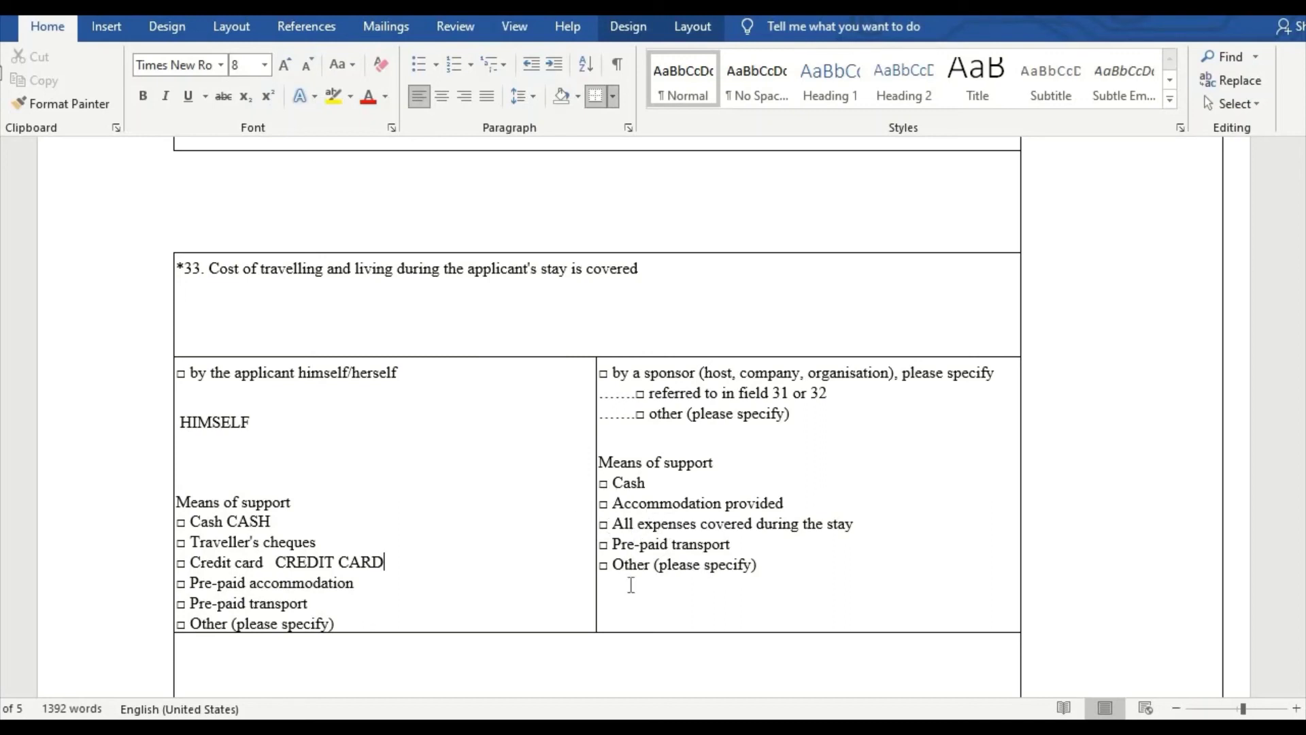
Step: Scroll to field 34 and add a blank line under its family-member heading
scroll(321, 517, down, 3)
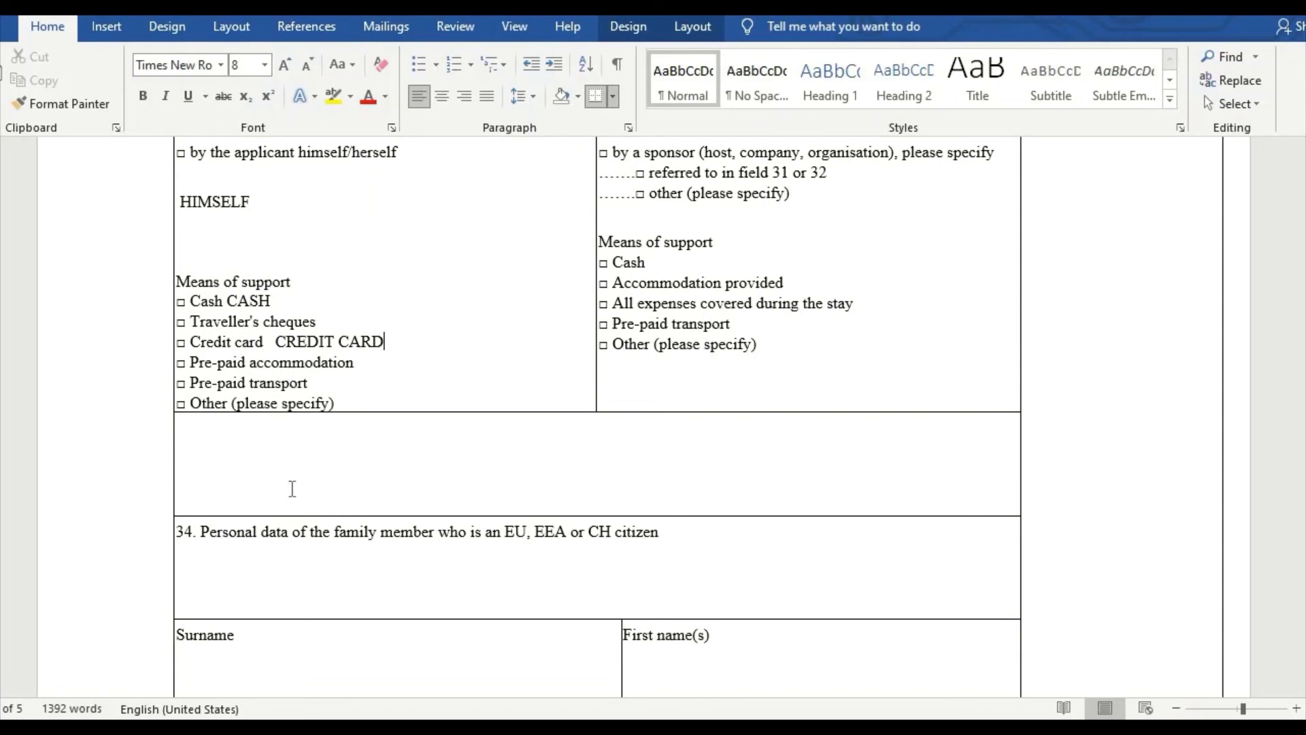
scroll(49, 592, down, 3)
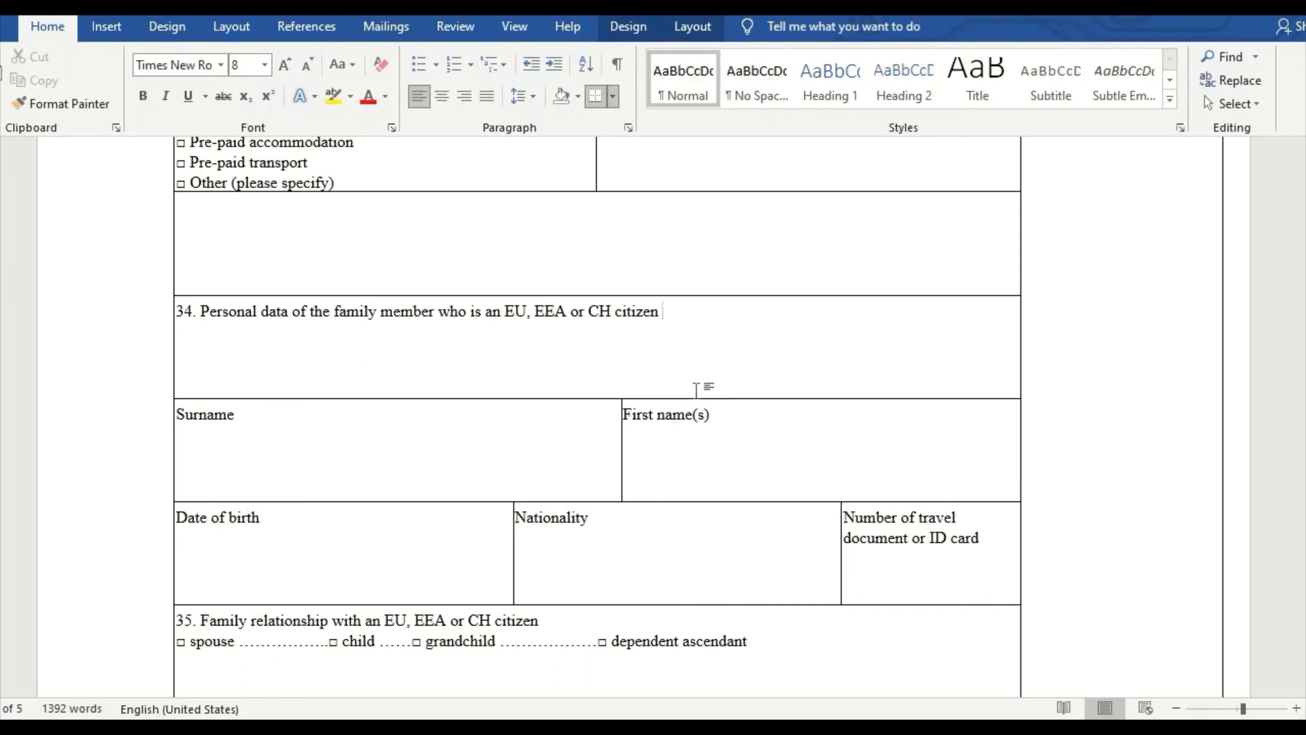
key(Return)
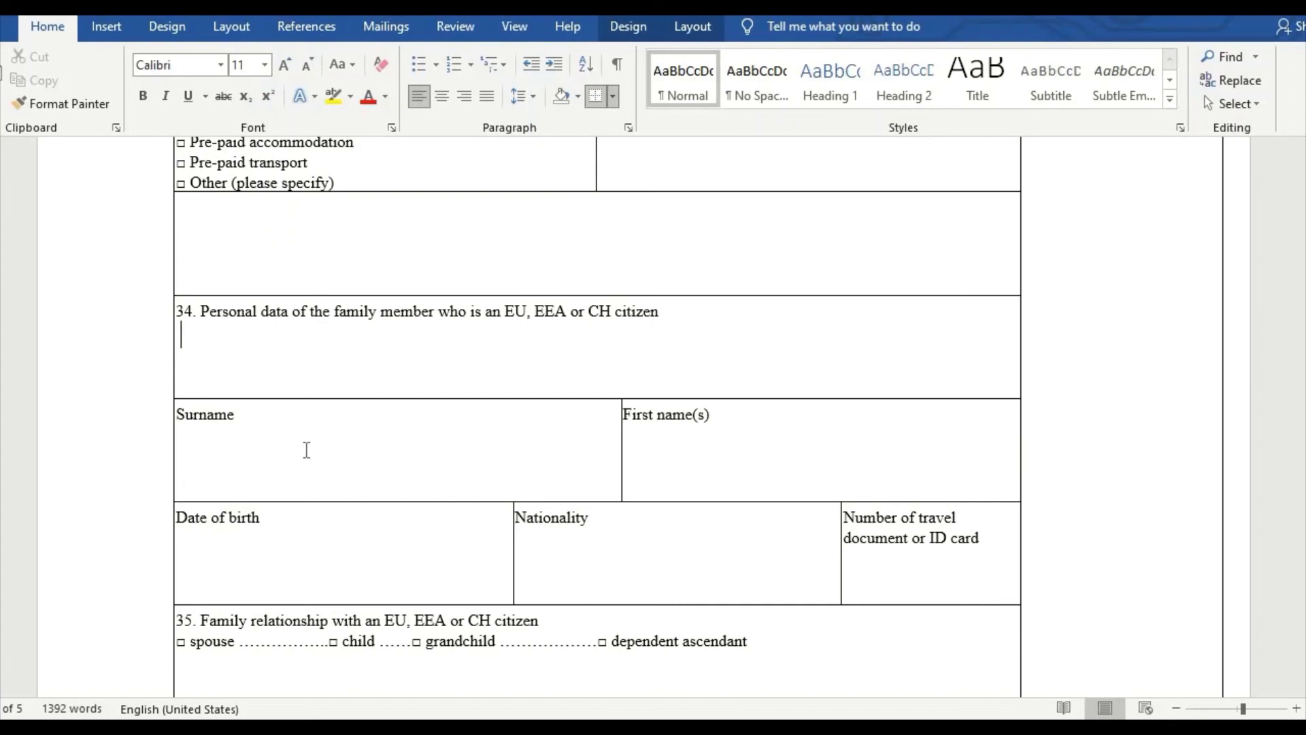
Step: Enter the family member's surname and first name in item 34, correcting typos
click(383, 412)
text(HASSAN)
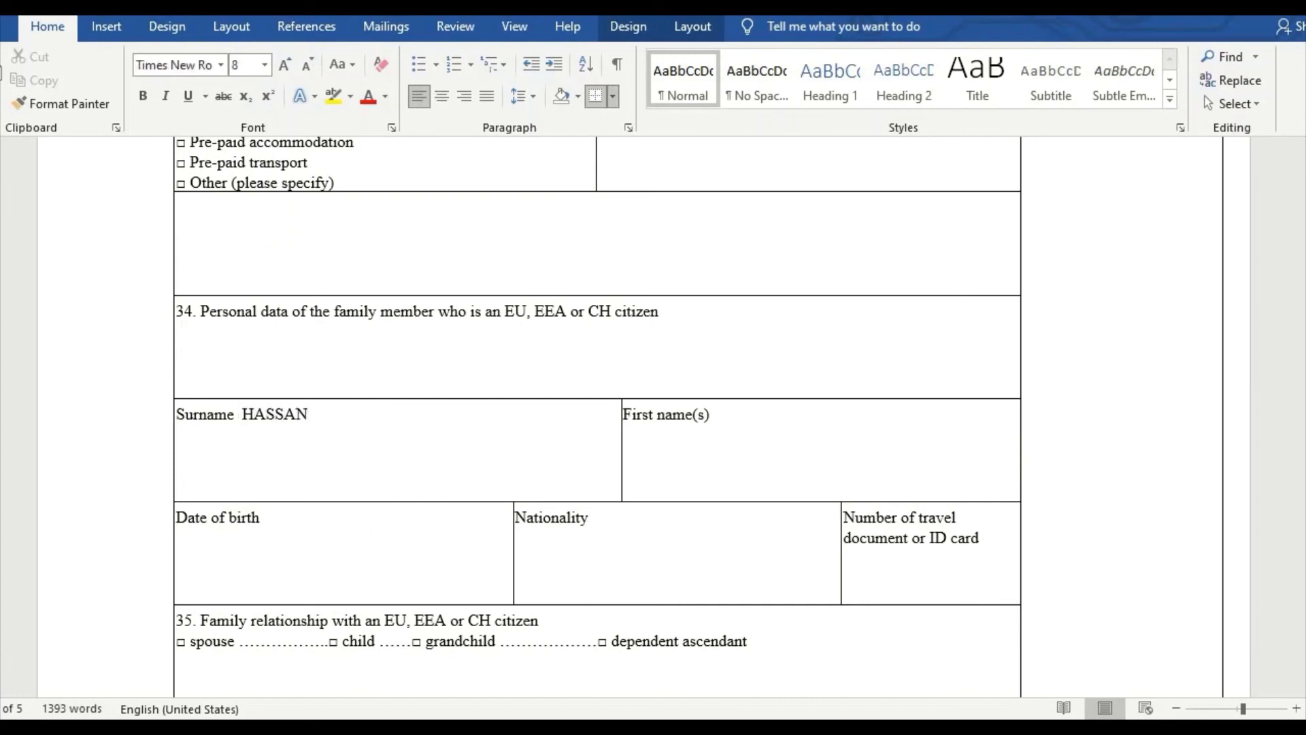
click(784, 409)
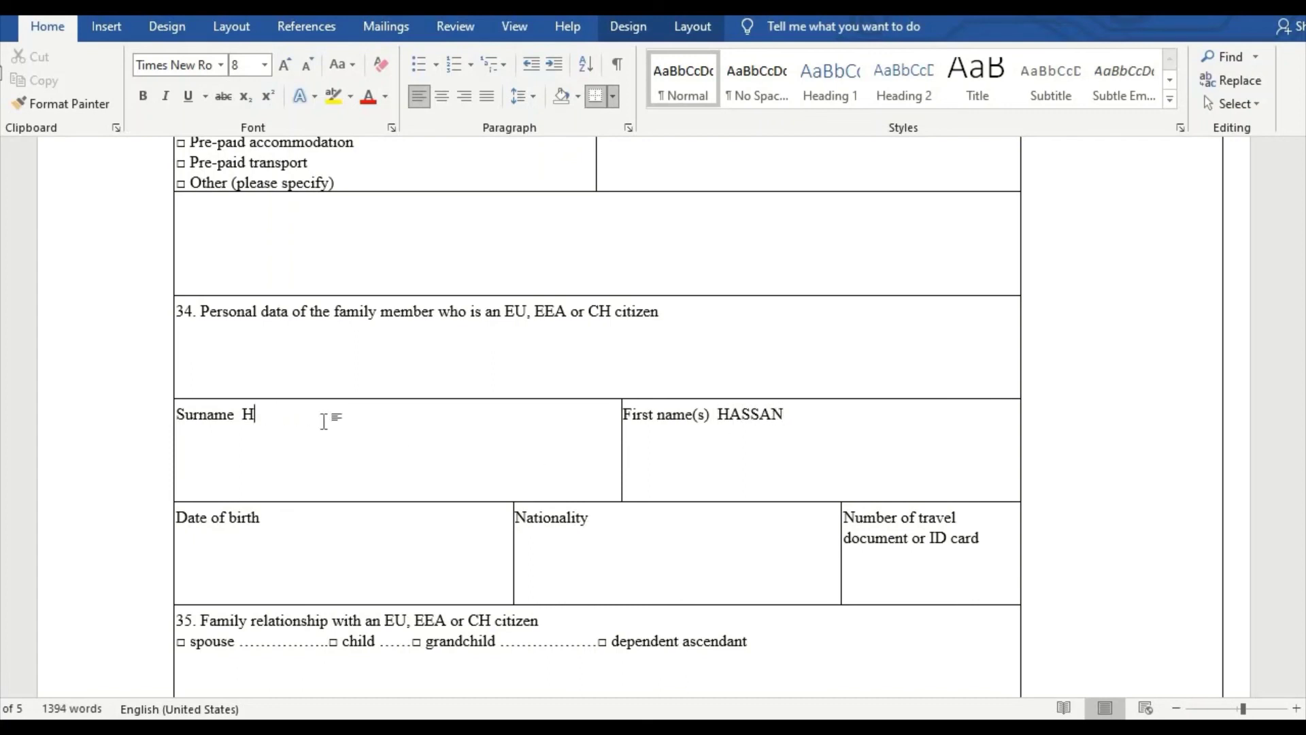
Step: Add birth date 01-01-1981, BULGARIAN nationality, the ID number, and relationship BROTHER in item 35
click(394, 519)
text(01-01-1981)
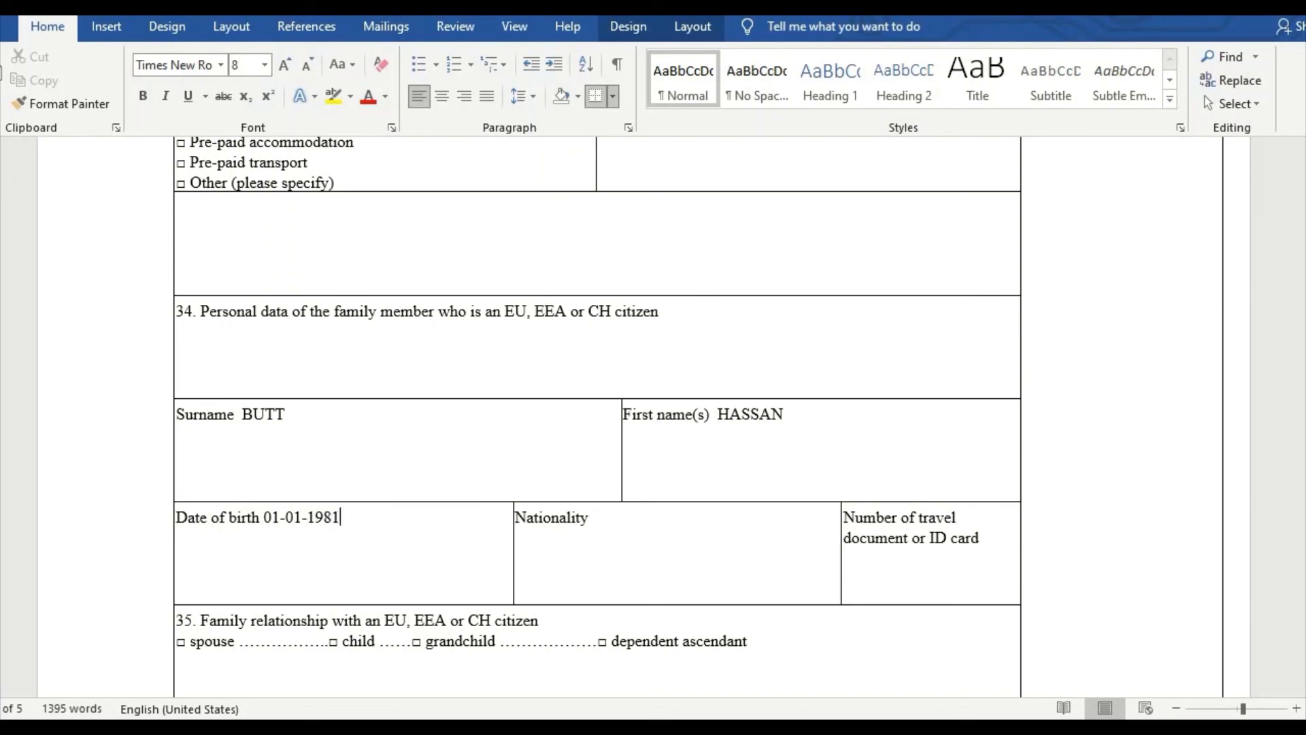
click(599, 524)
text(BULGARIAN)
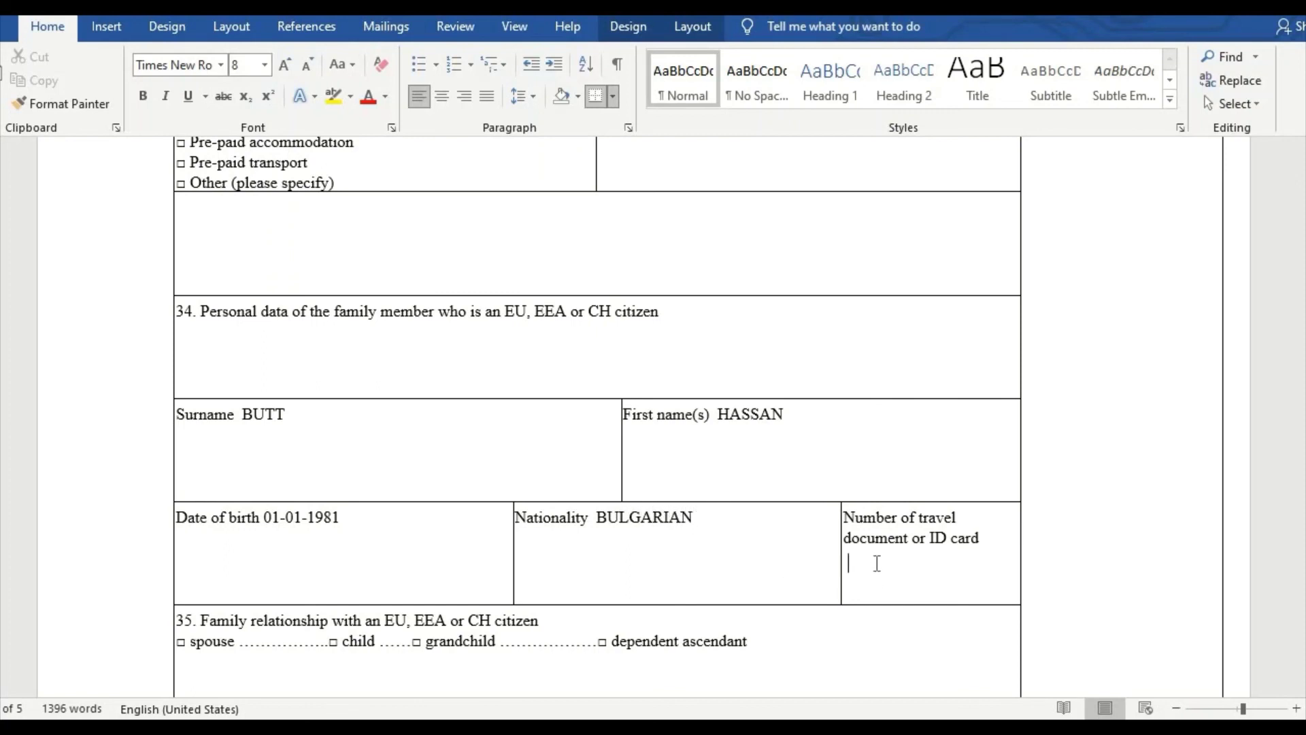
scroll(254, 475, down, 2)
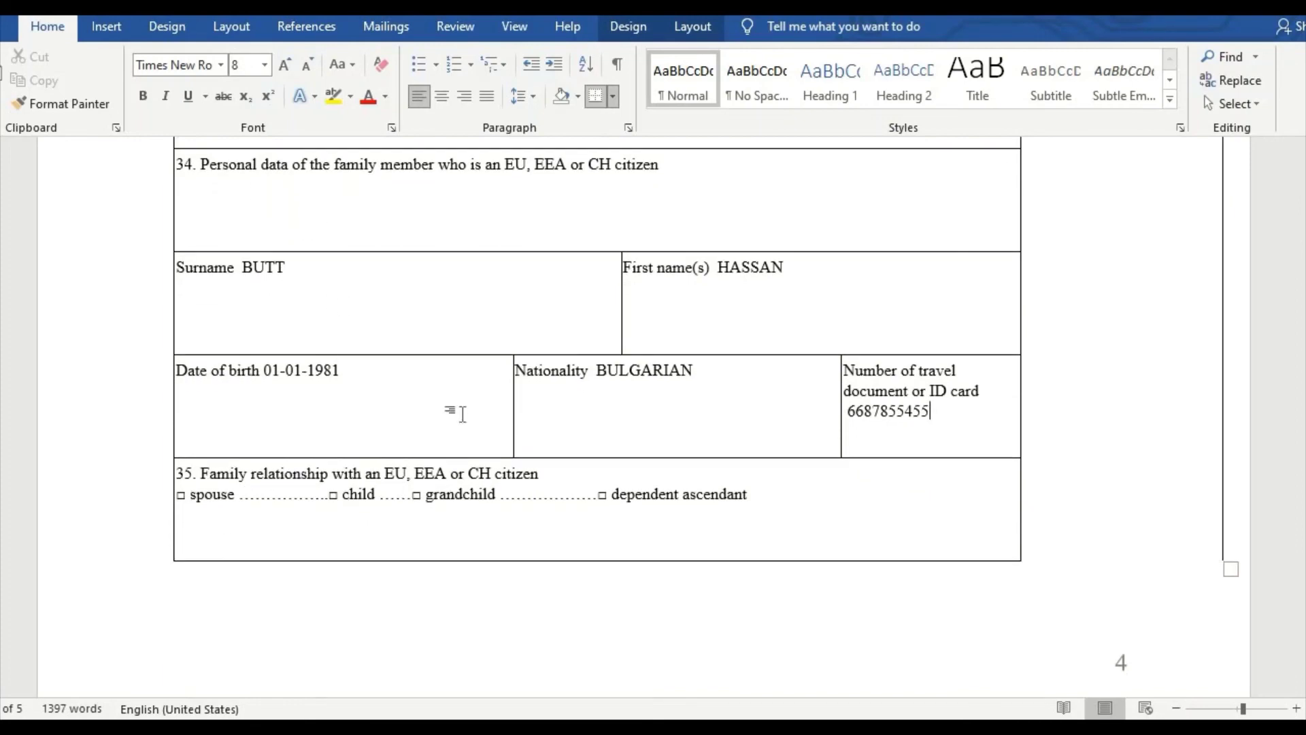
click(788, 500)
text(BROTHER)
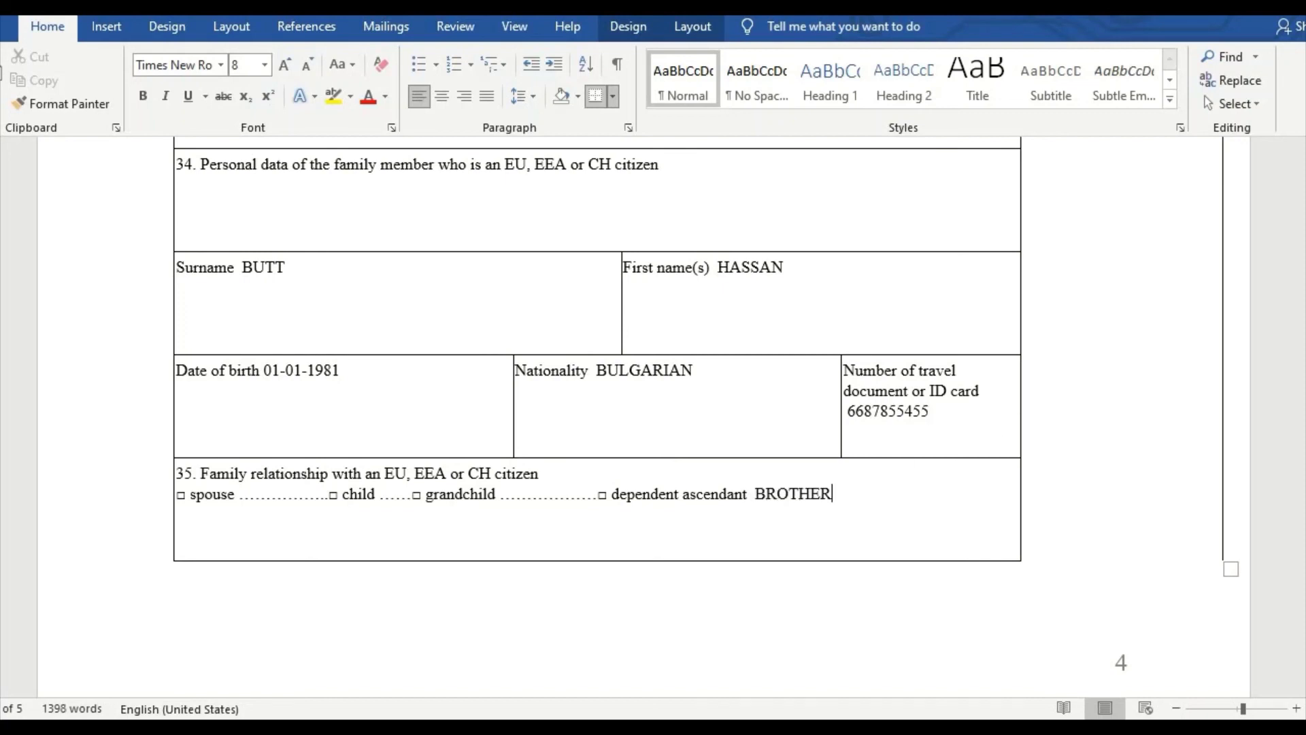
Step: Enter LAHORE PAKISTAN with the date 28-03-2021 on a new line in item 36
scroll(388, 459, down, 2)
scroll(388, 458, down, 8)
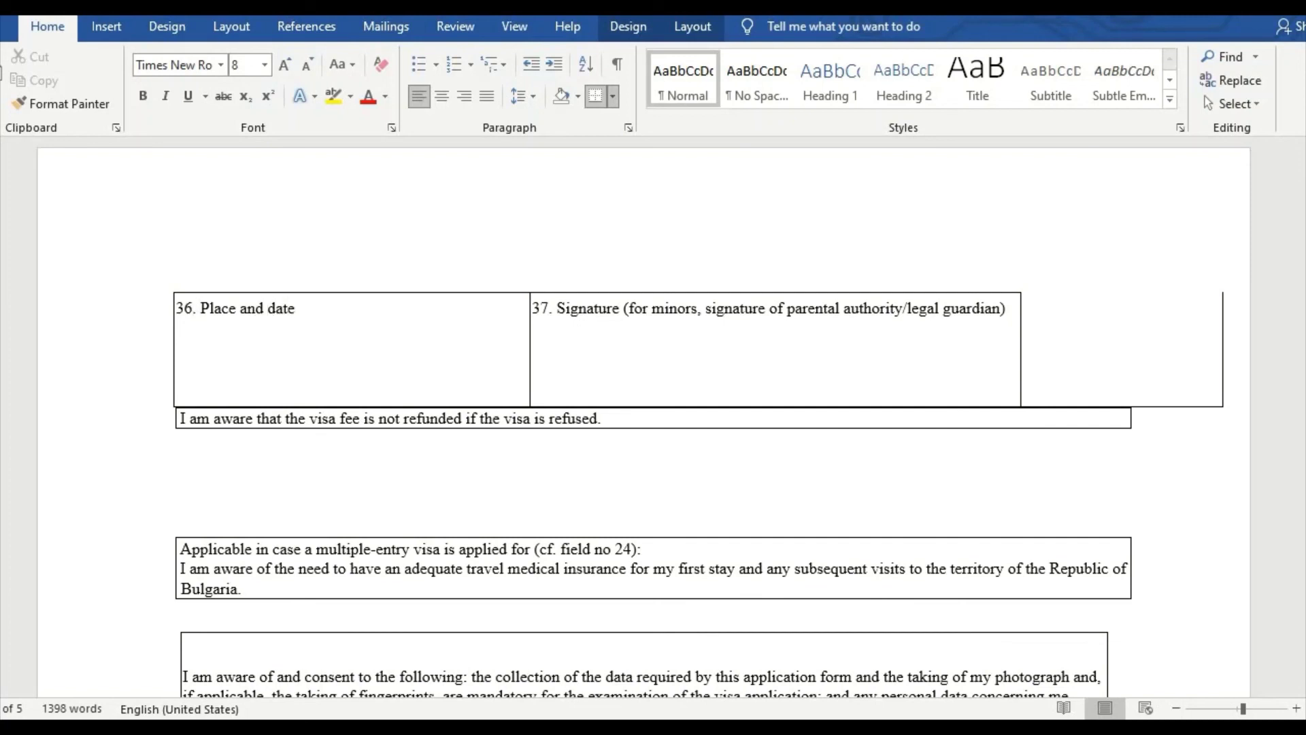
text(LAHORE PAKISTAN)
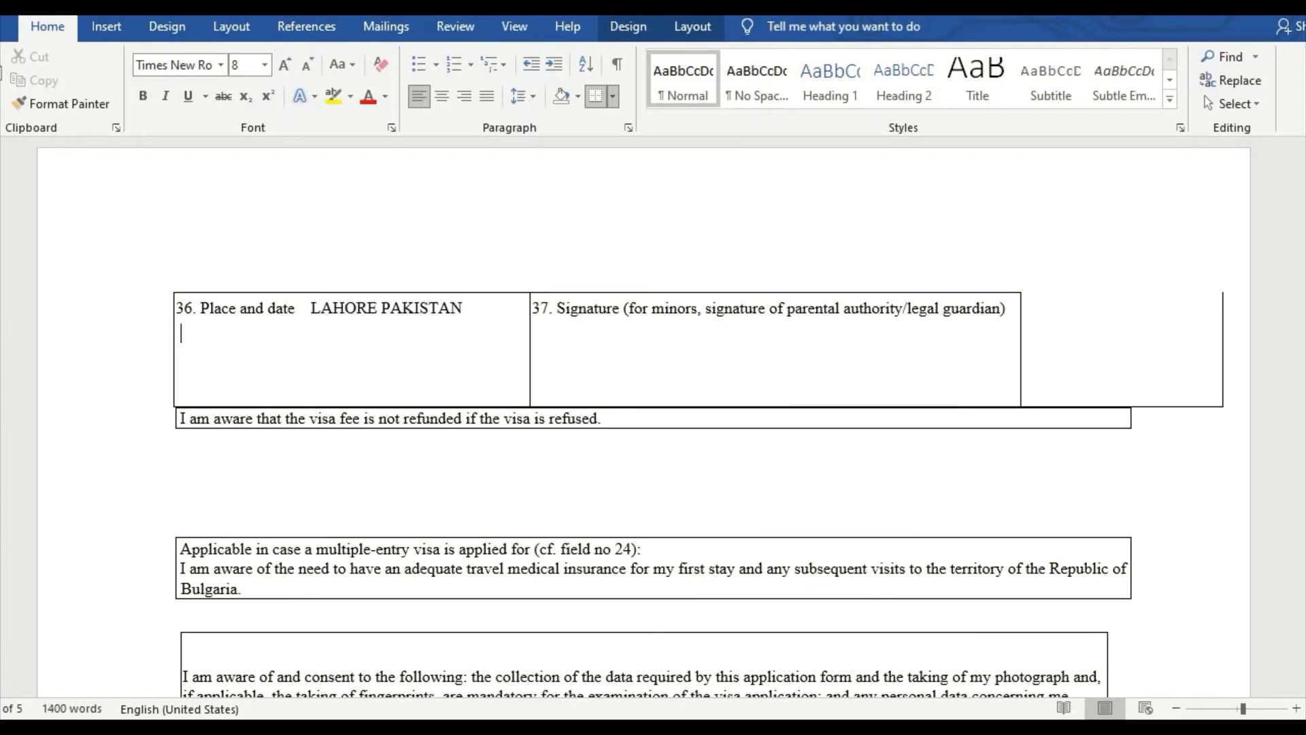
key(Return)
text(28-03-3=20)
key(BackSpace)
key(BackSpace)
key(BackSpace)
key(BackSpace)
text(2021)
Step: Scroll through the consent pages to the form's end, then back to page 1
scroll(666, 402, down, 5)
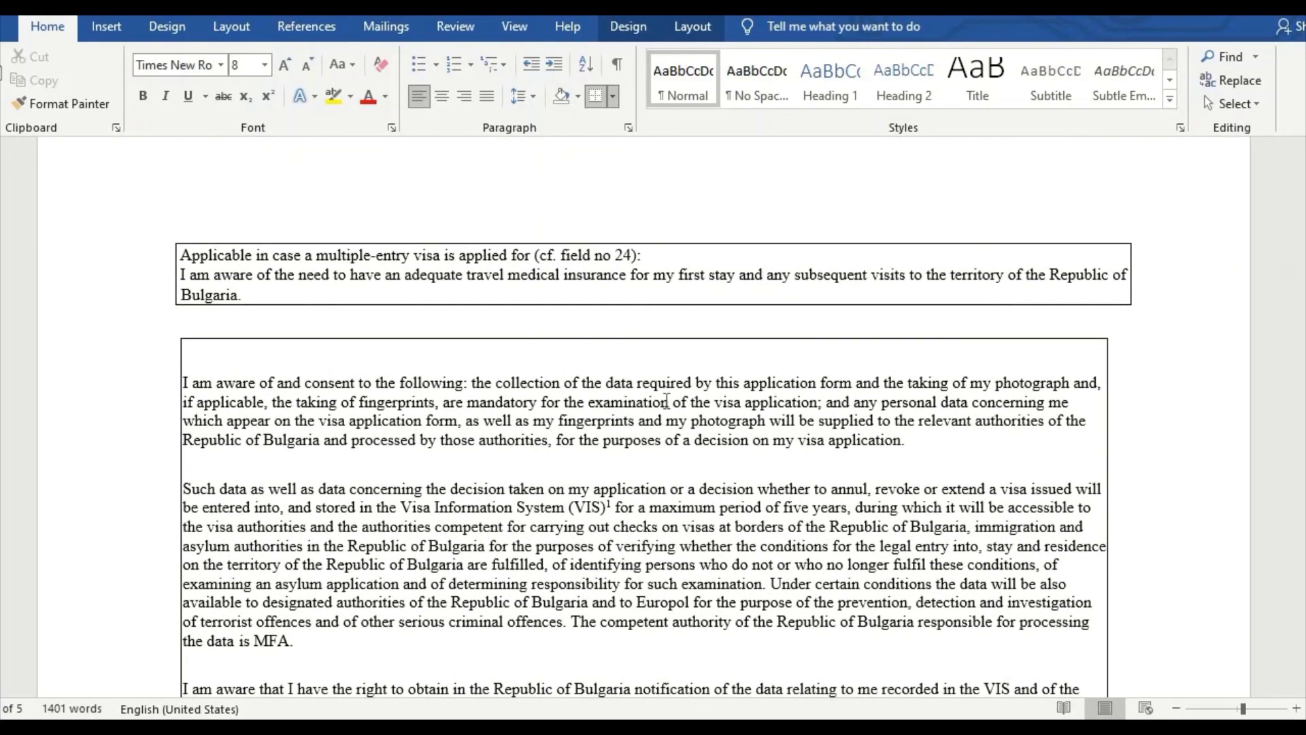
scroll(502, 374, up, 2)
scroll(495, 374, down, 7)
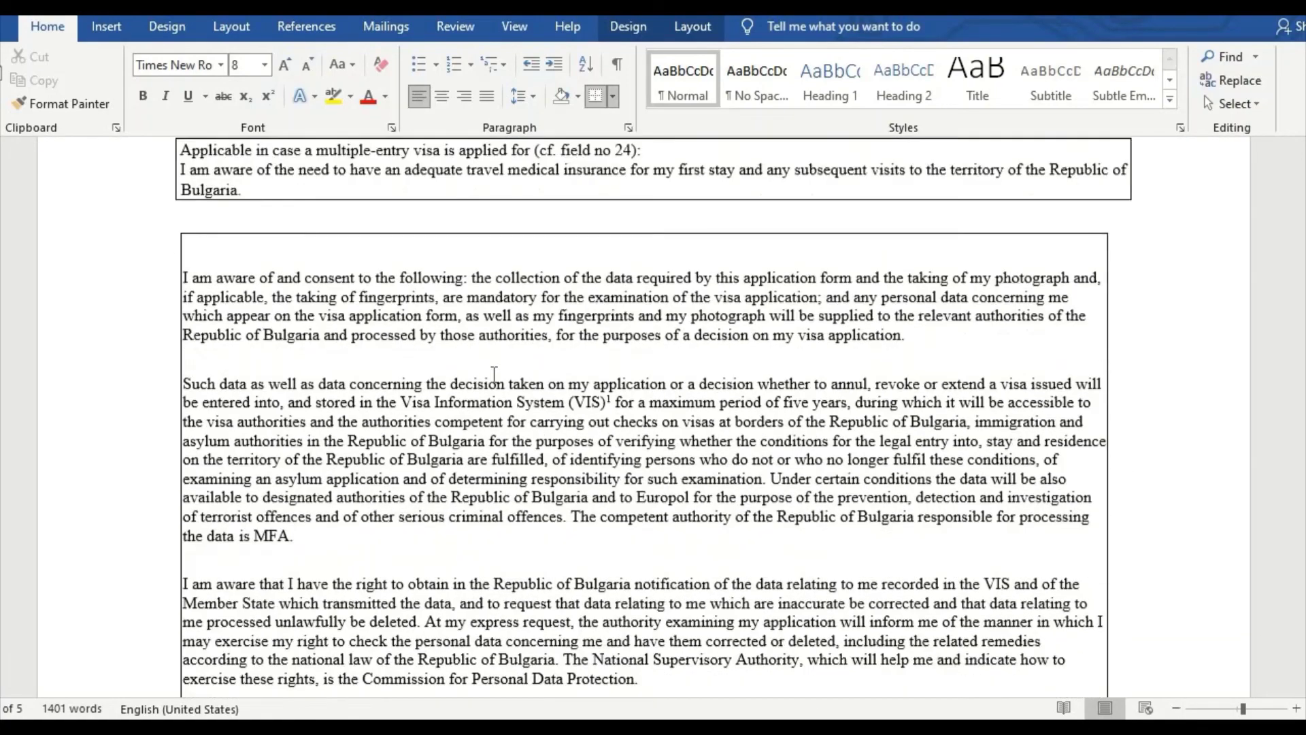
scroll(495, 375, down, 7)
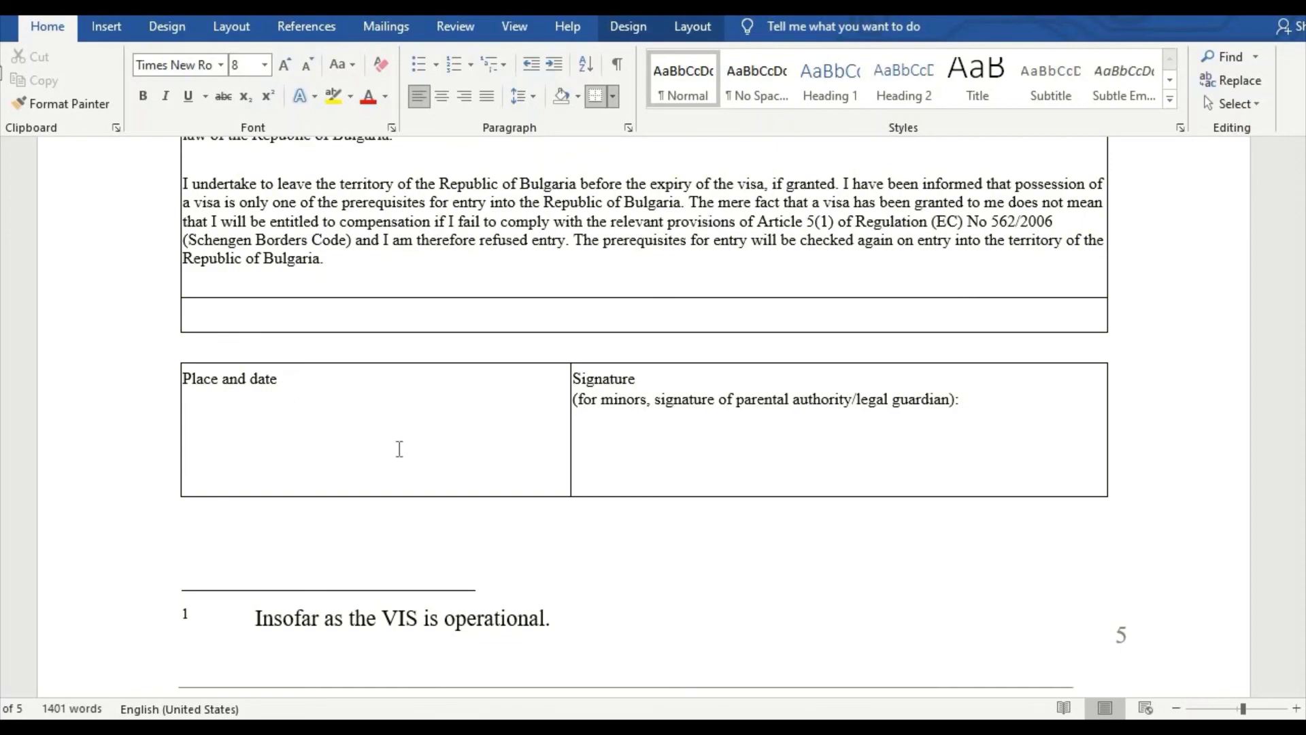
scroll(266, 437, down, 3)
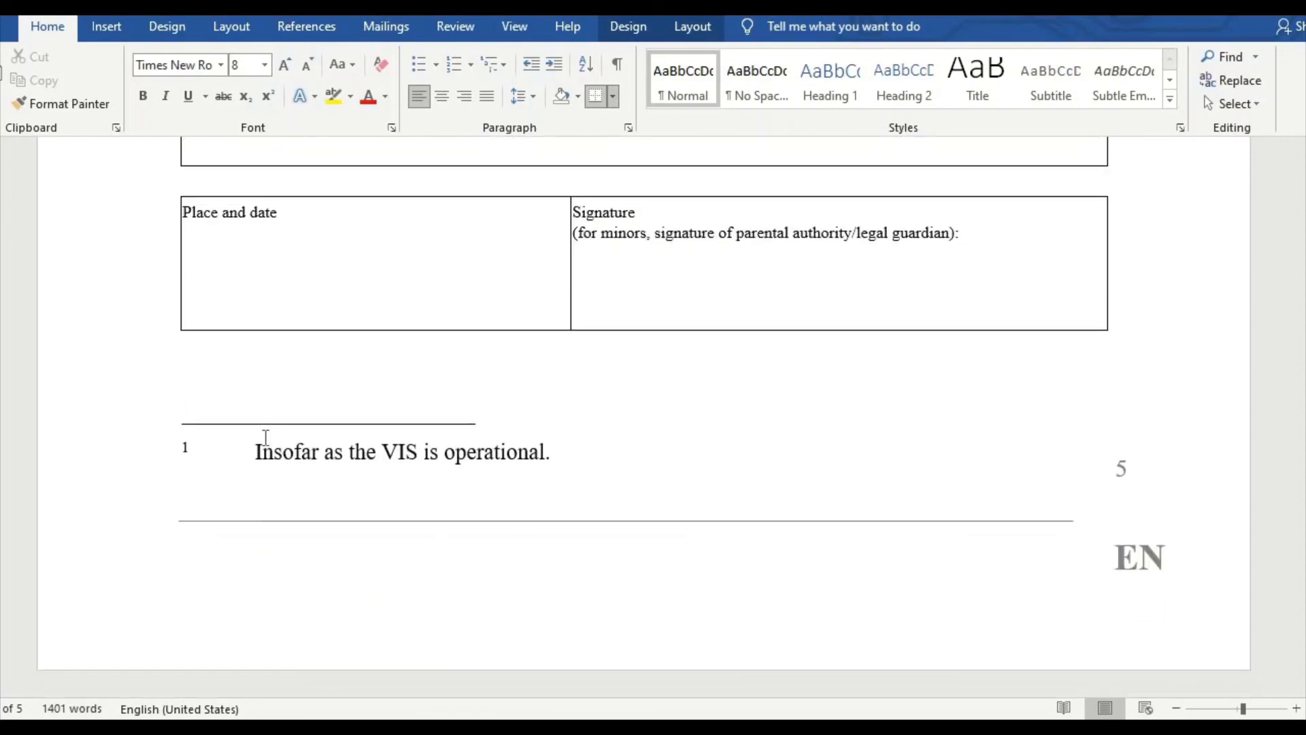
scroll(605, 496, up, 20)
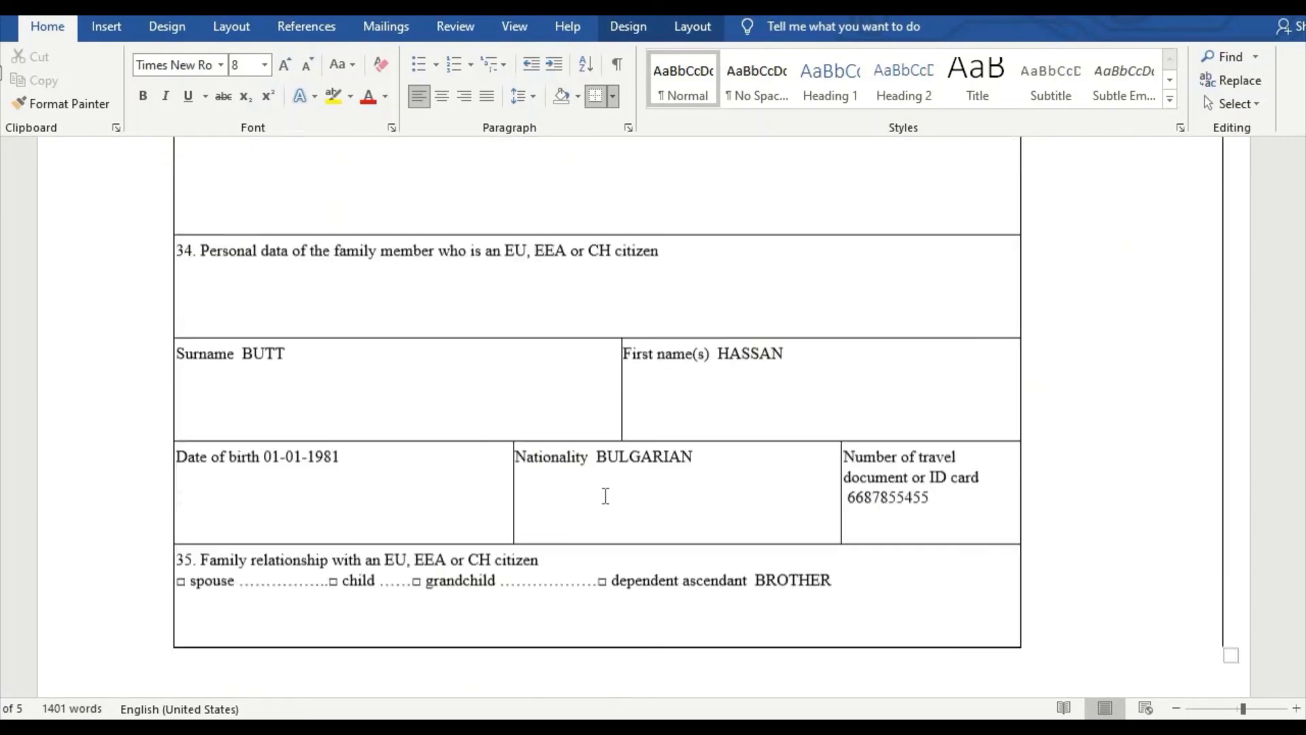
scroll(603, 495, up, 20)
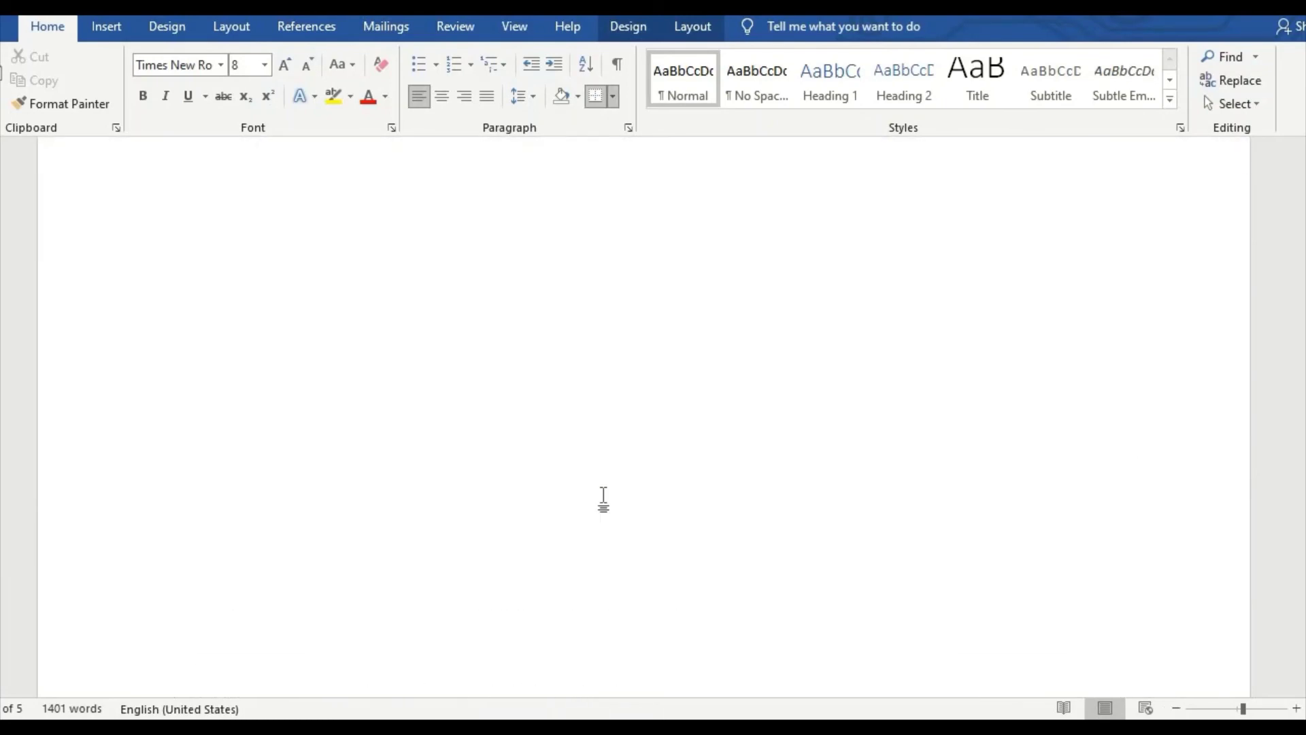
scroll(603, 496, up, 20)
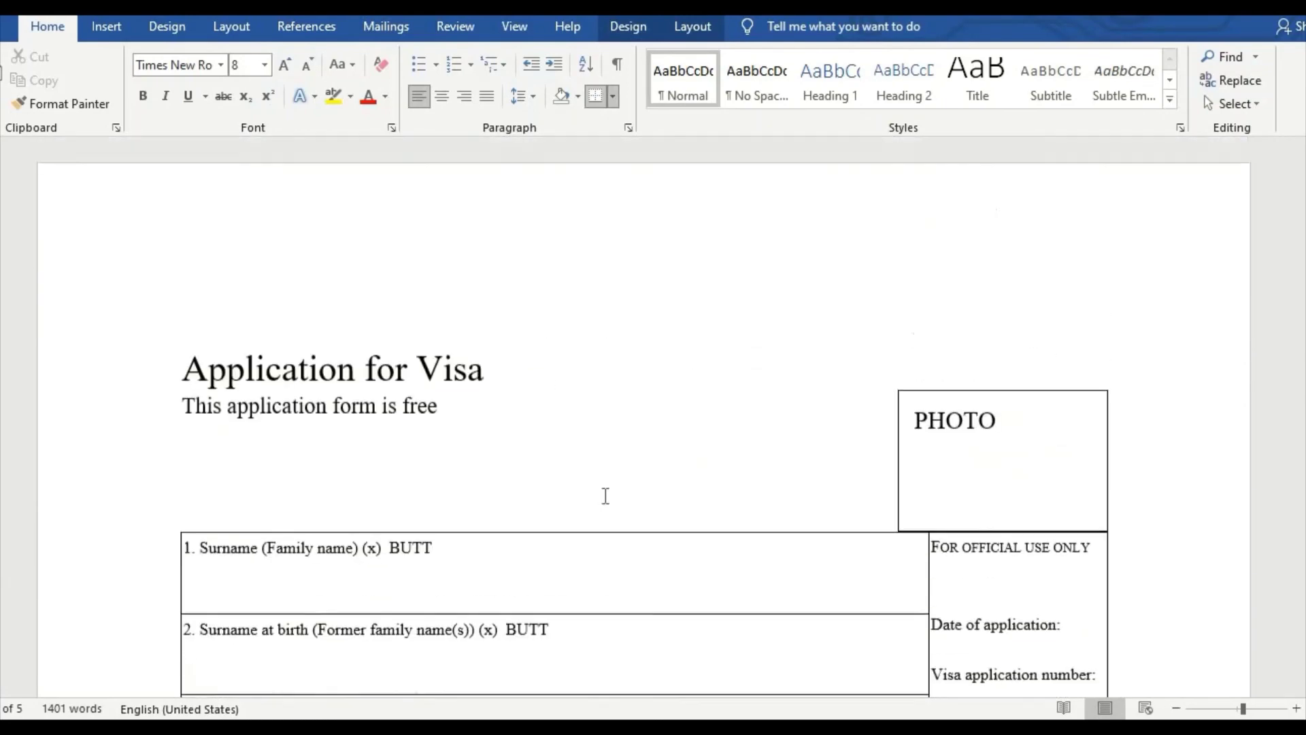